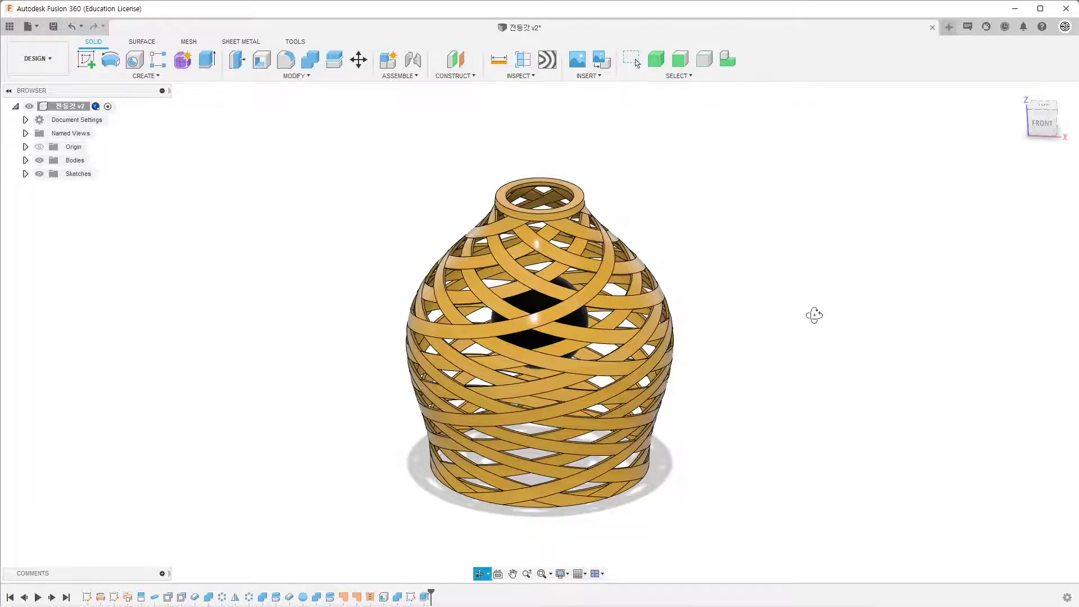
# Start a new design with a sketch on the front plane.
pyautogui.moveTo(815, 313)
pyautogui.keyDown('shift'); pyautogui.mouseDown(button='middle')
pyautogui.moveTo(788, 267)
pyautogui.moveTo(769, 288)
pyautogui.moveTo(826, 301)
pyautogui.moveTo(826, 319)
pyautogui.moveTo(822, 306)
pyautogui.mouseUp(button='middle'); pyautogui.keyUp('shift')
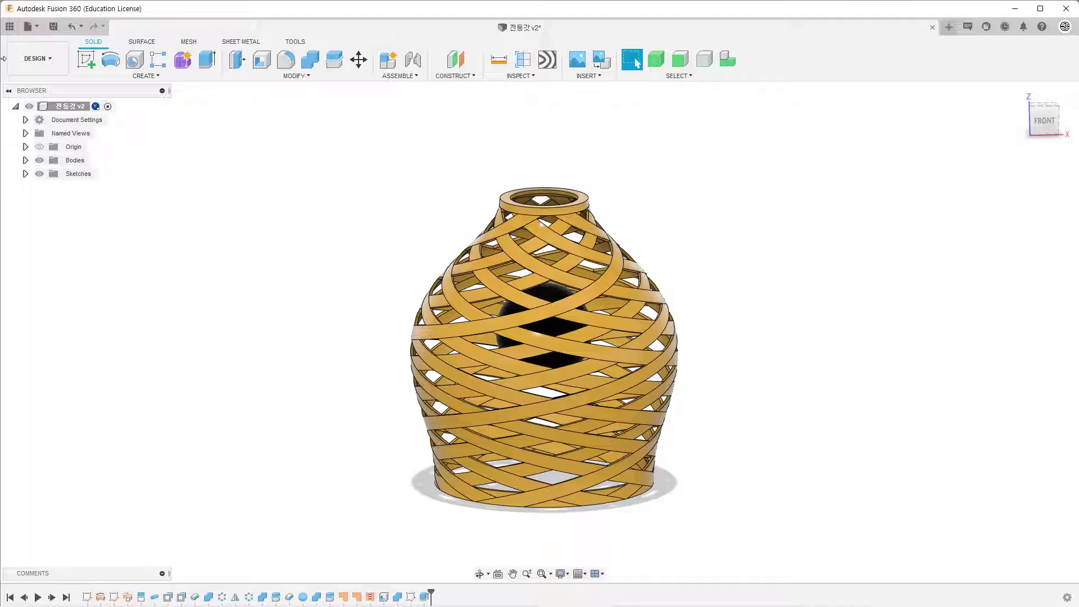
pyautogui.click(39, 31)
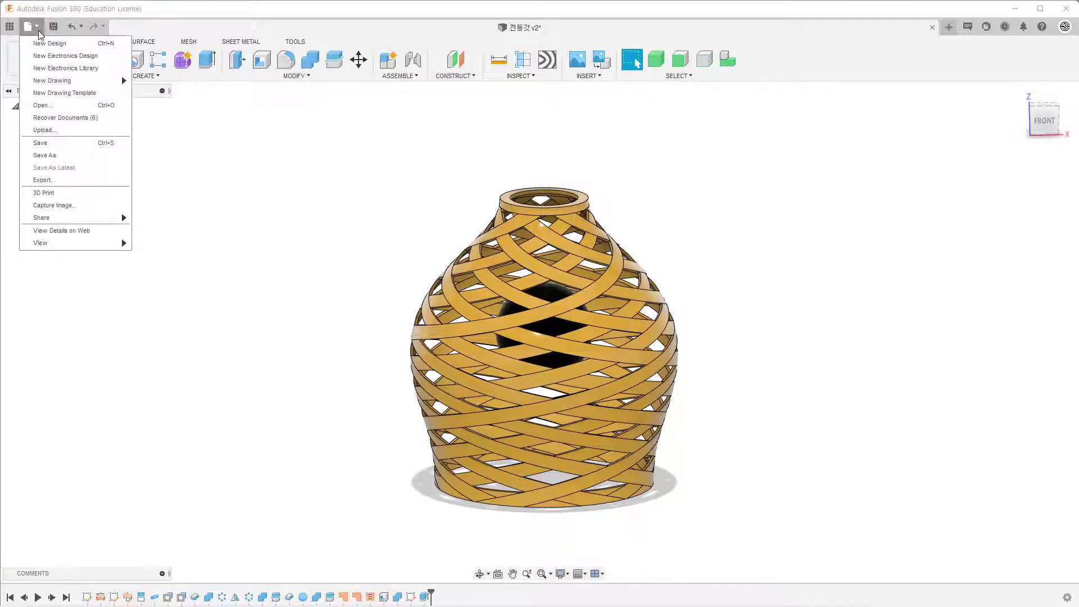
pyautogui.click(43, 42)
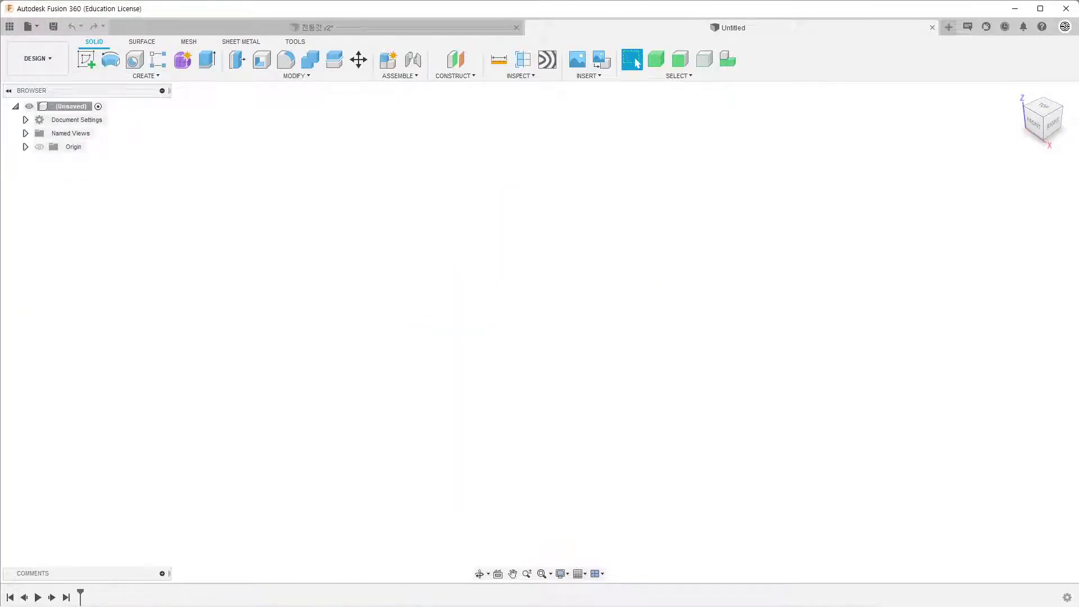
pyautogui.click(85, 59)
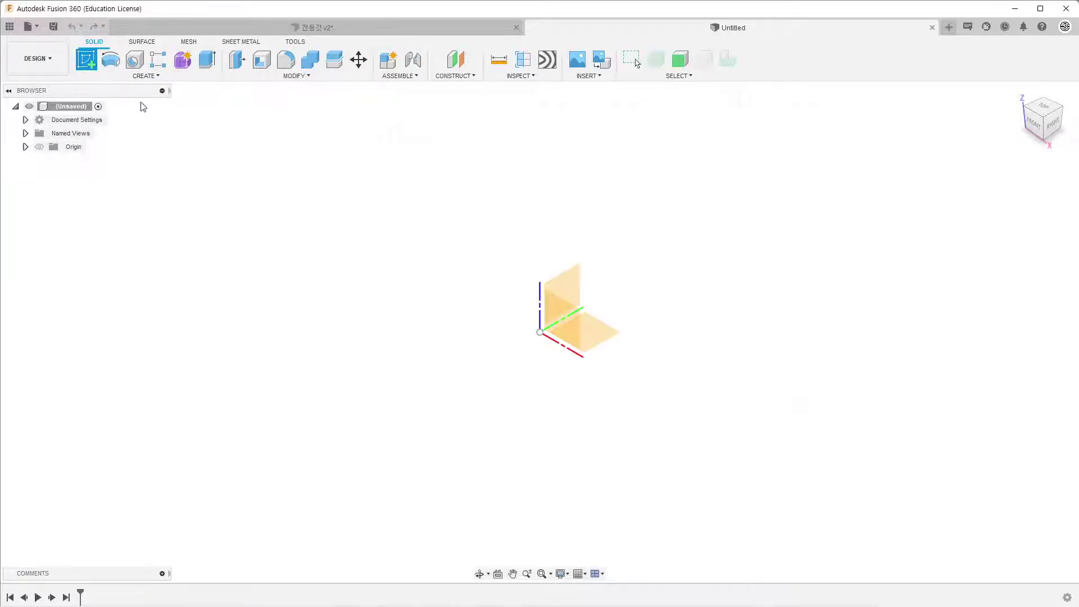
pyautogui.click(576, 327)
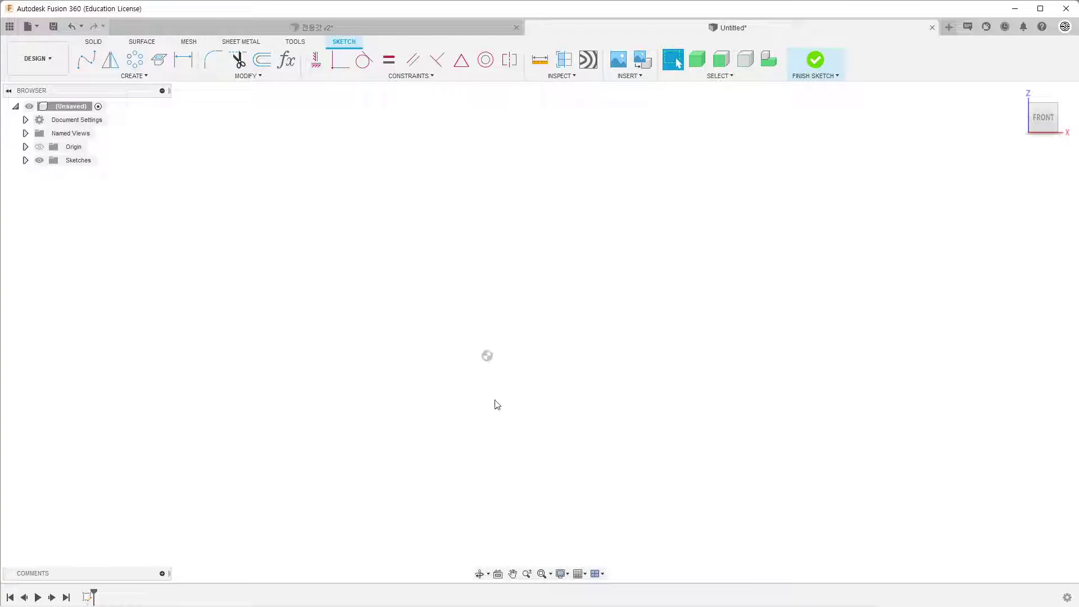
# Draw the base, vertical and top profile lines, constraining the base line horizontal.
pyautogui.press('l')
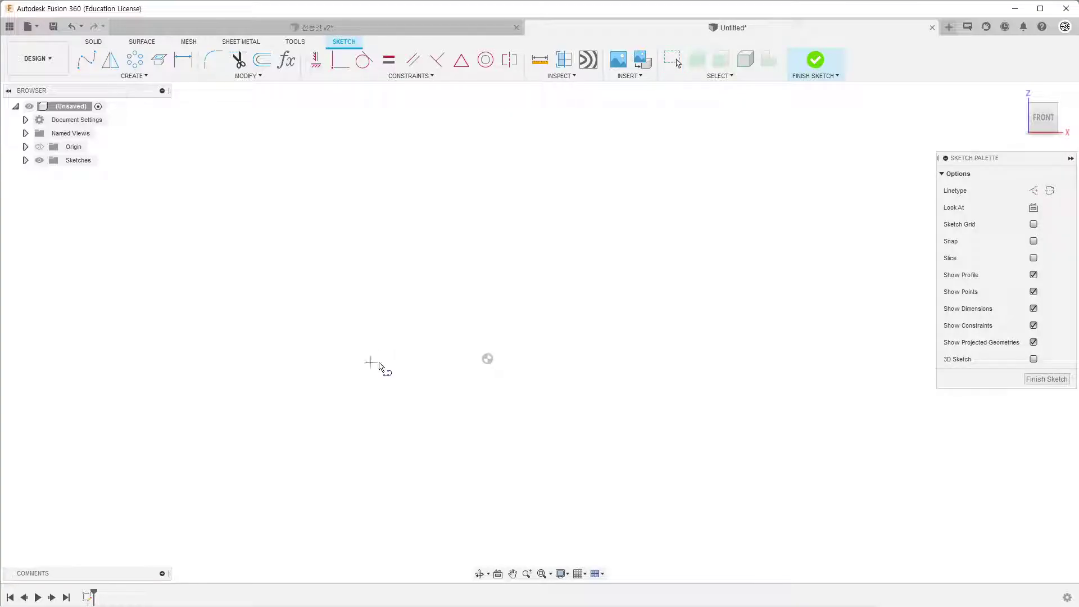
pyautogui.click(371, 362)
pyautogui.click(487, 358)
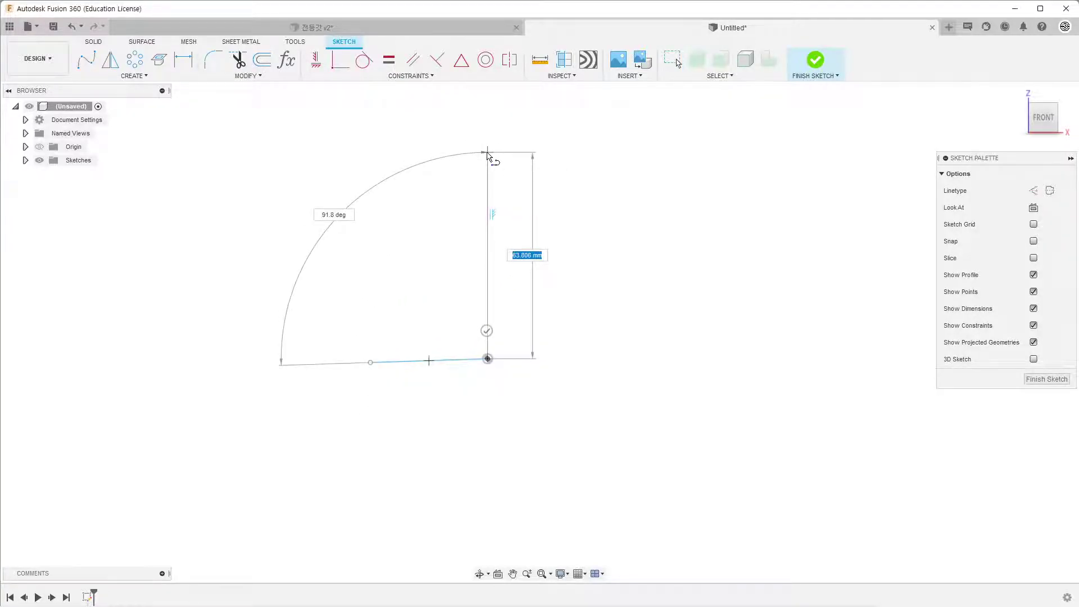
pyautogui.click(487, 152)
pyautogui.click(429, 152)
pyautogui.click(316, 60)
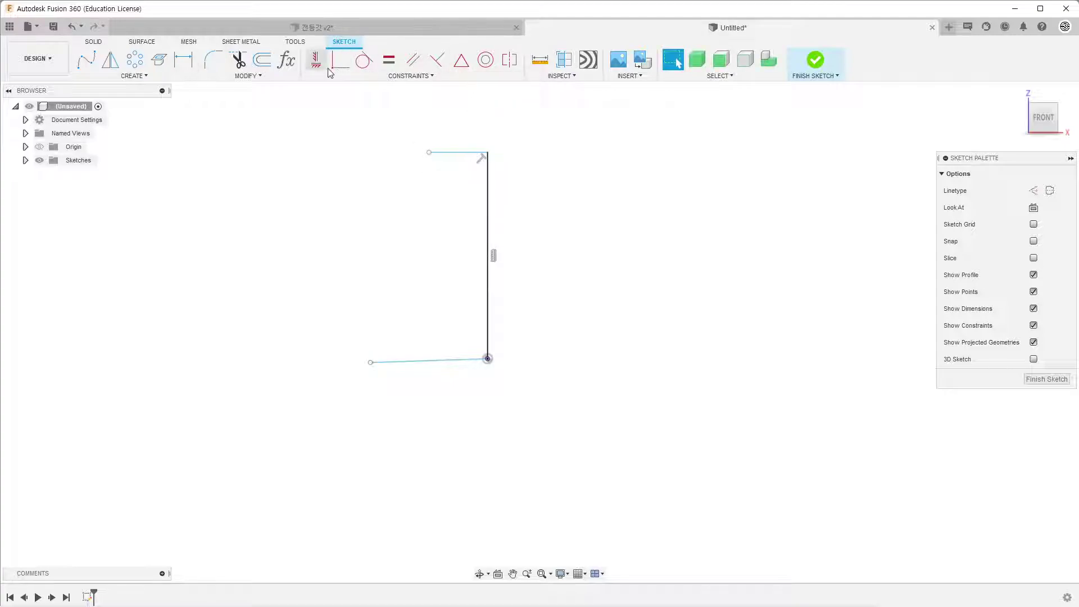
pyautogui.click(441, 361)
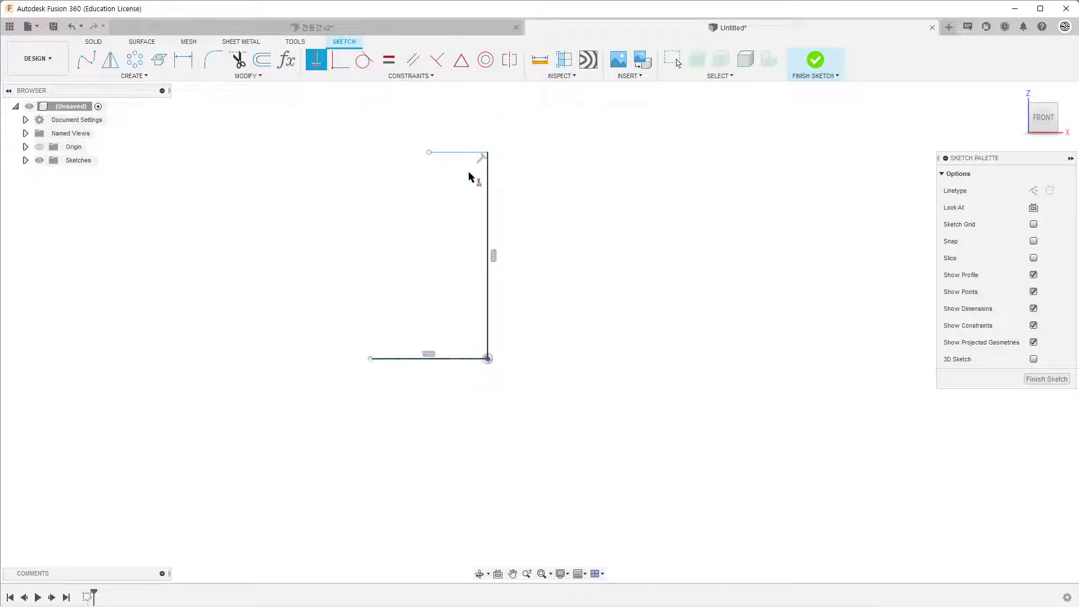
pyautogui.click(459, 153)
pyautogui.press('Escape')
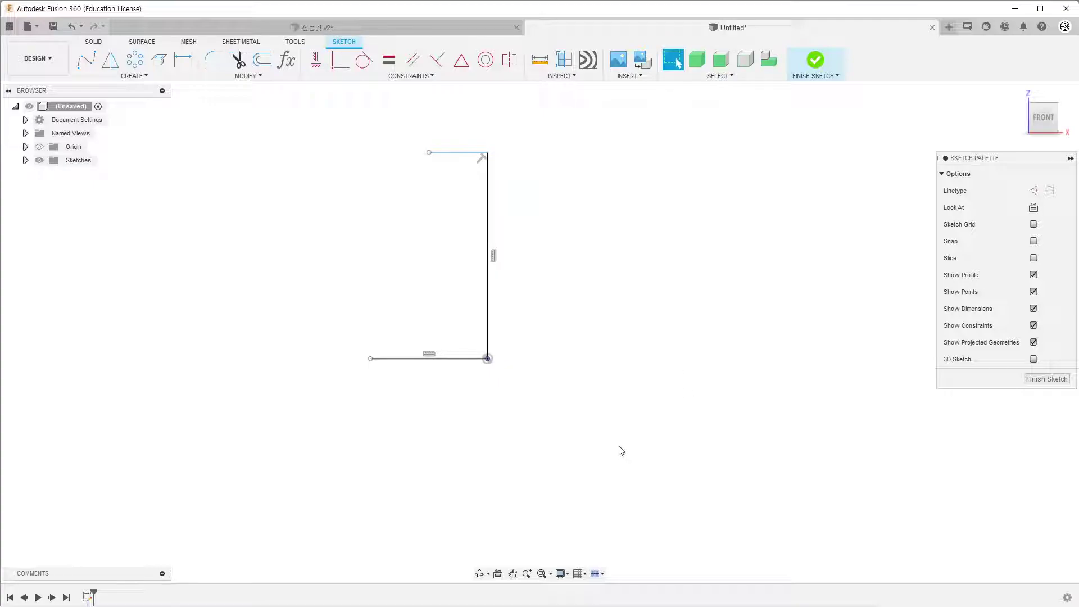
# Dimension the base line 45 mm and the vertical line 120 mm.
pyautogui.press('d')
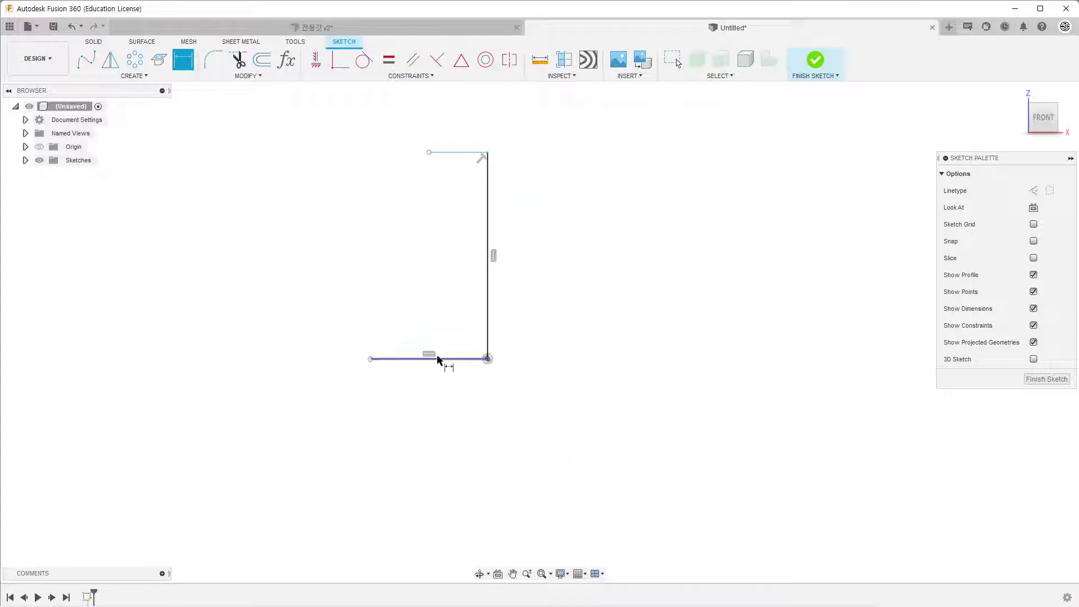
pyautogui.click(435, 358)
pyautogui.click(441, 392)
pyautogui.write('45')
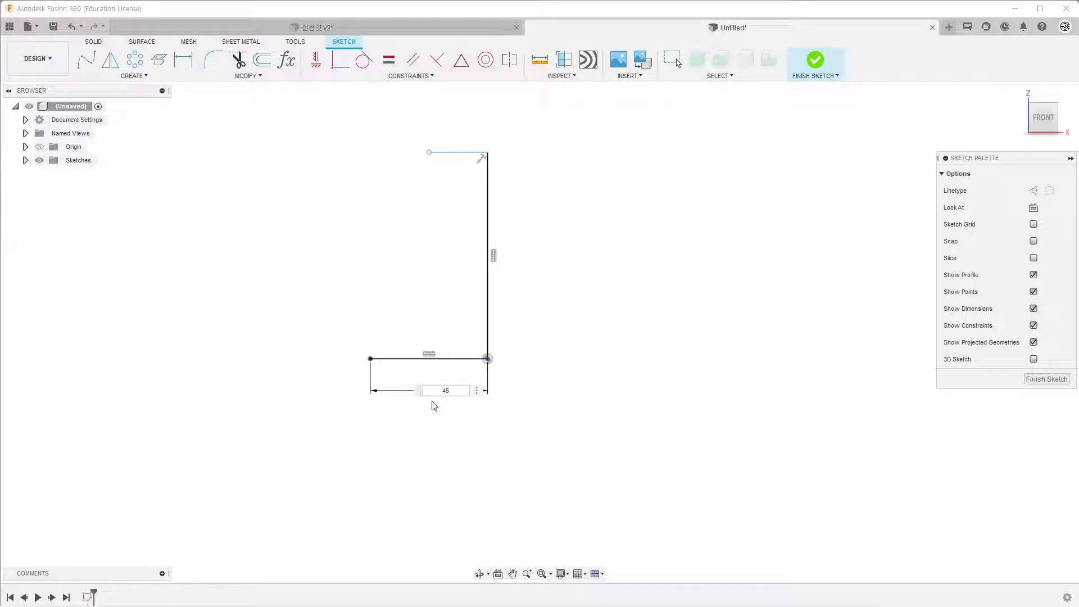
pyautogui.press('Return')
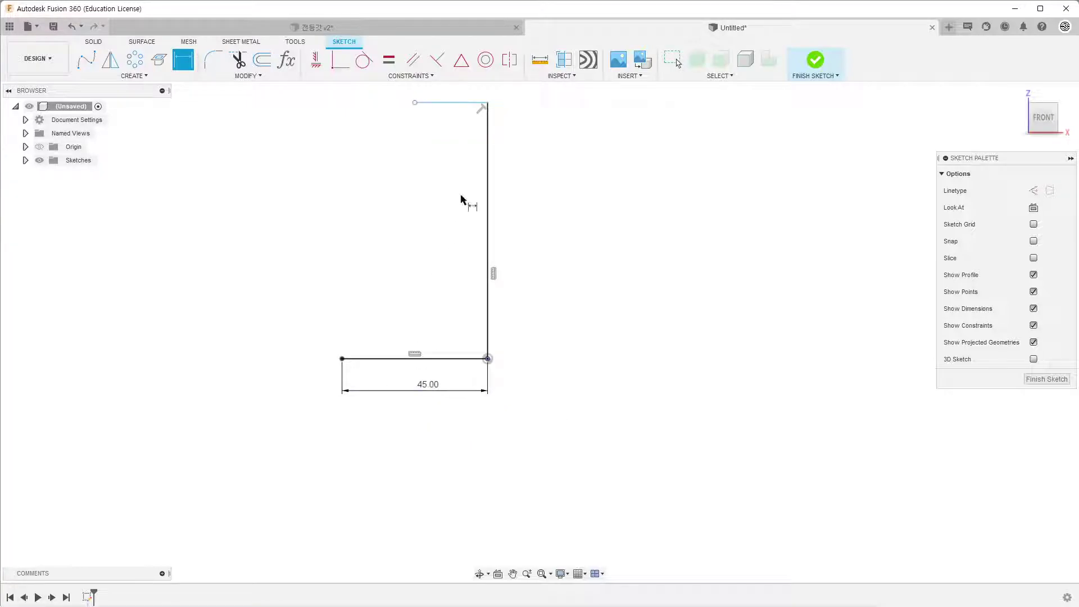
pyautogui.click(488, 204)
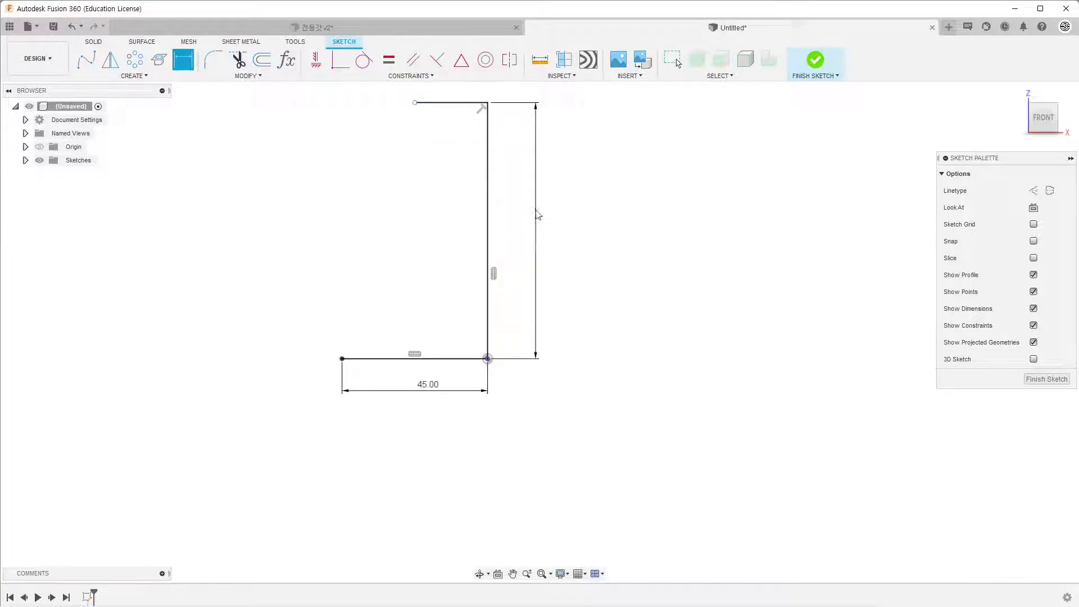
pyautogui.click(536, 212)
pyautogui.write('120')
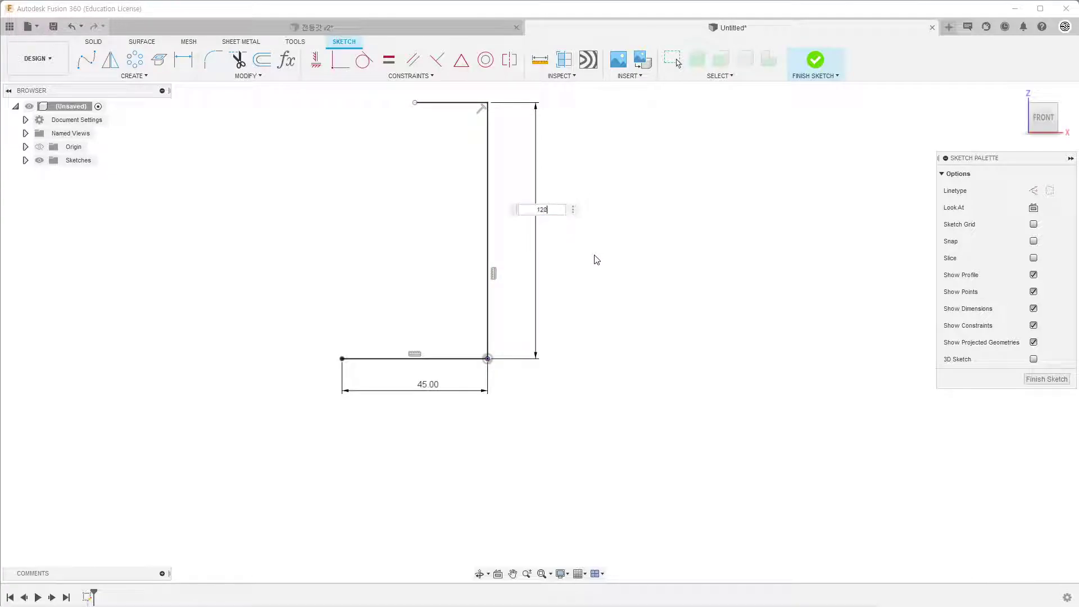
pyautogui.press('Return')
# Dimension the top line 18 mm.
pyautogui.scroll(-2, 483, 357)
pyautogui.scroll(-2, 436, 343)
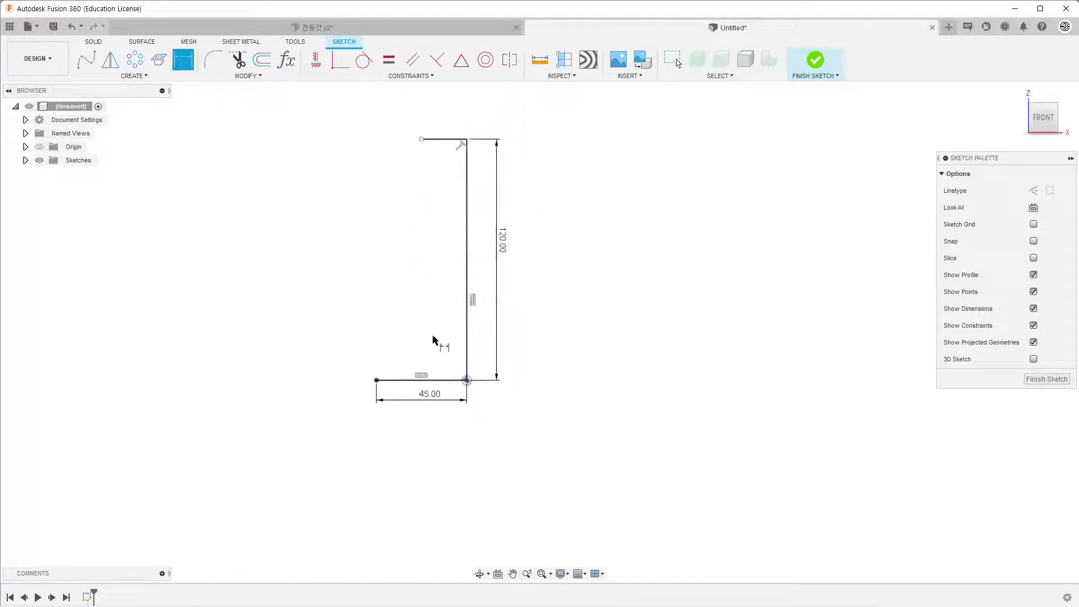
pyautogui.scroll(-1, 437, 340)
pyautogui.click(436, 158)
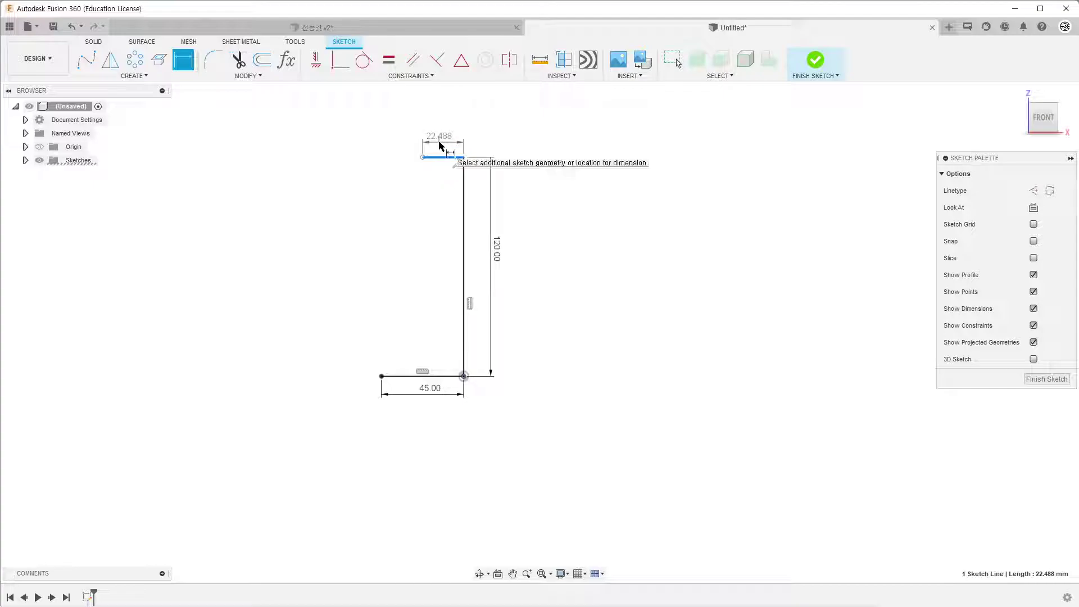
pyautogui.click(439, 145)
pyautogui.write('18')
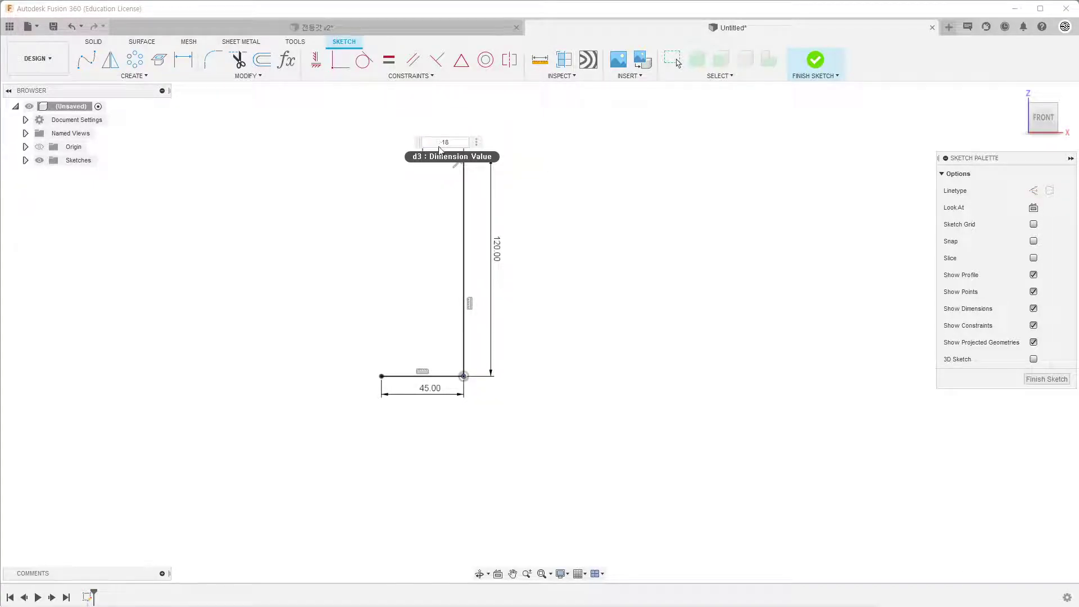
pyautogui.press('Return')
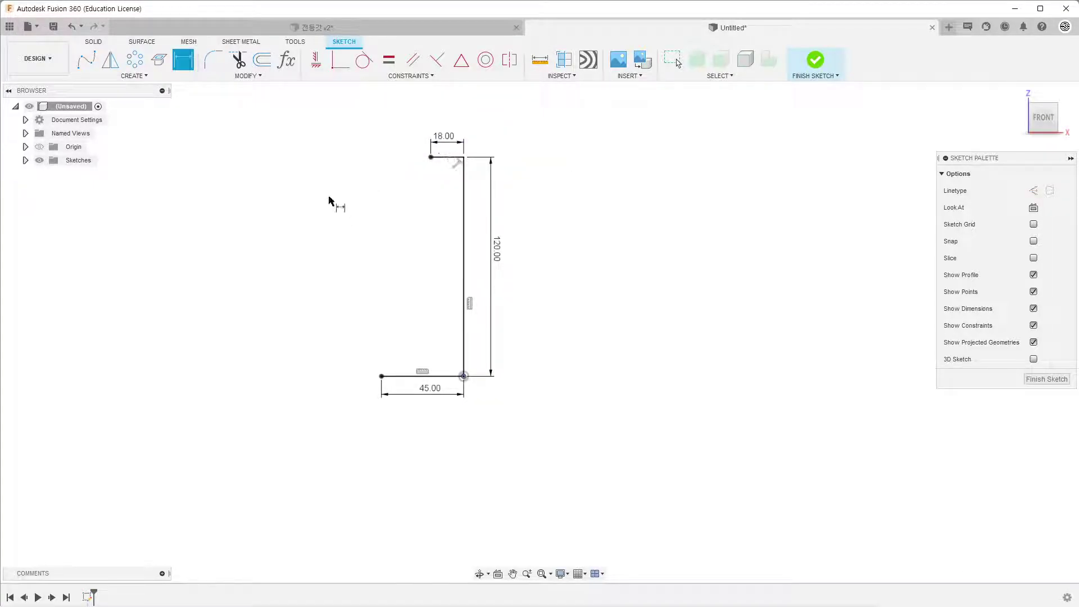
# Convert all three profile lines to construction geometry.
pyautogui.scroll(2, 328, 212)
pyautogui.press('Escape')
pyautogui.moveTo(344, 116); pyautogui.dragTo(562, 480)
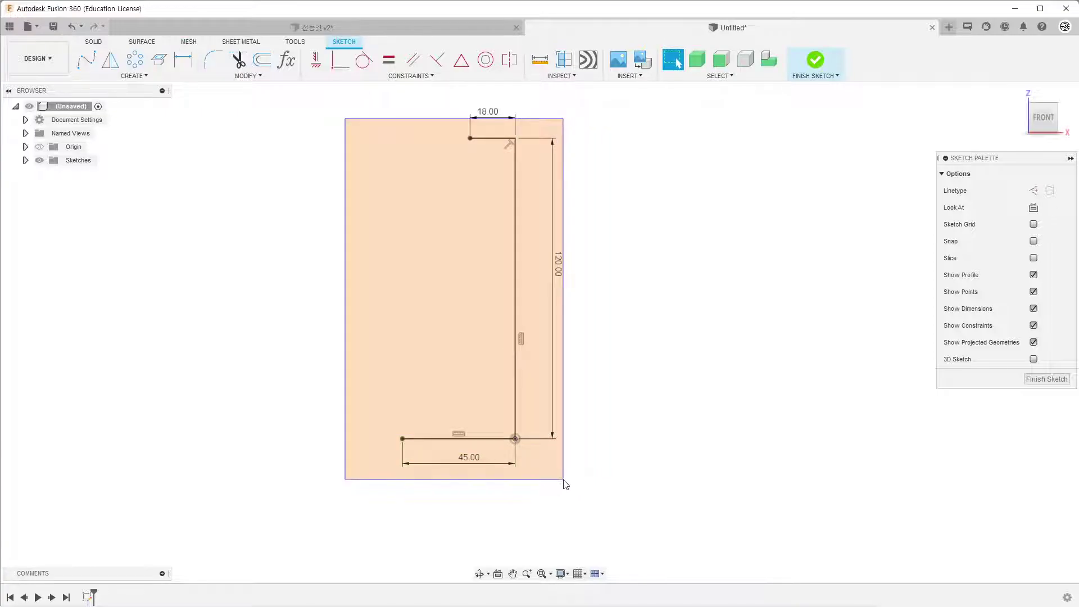
pyautogui.click(1036, 191)
# Draw a fit-point spline from the top line's end through a middle point to the base line's end.
pyautogui.press('Escape')
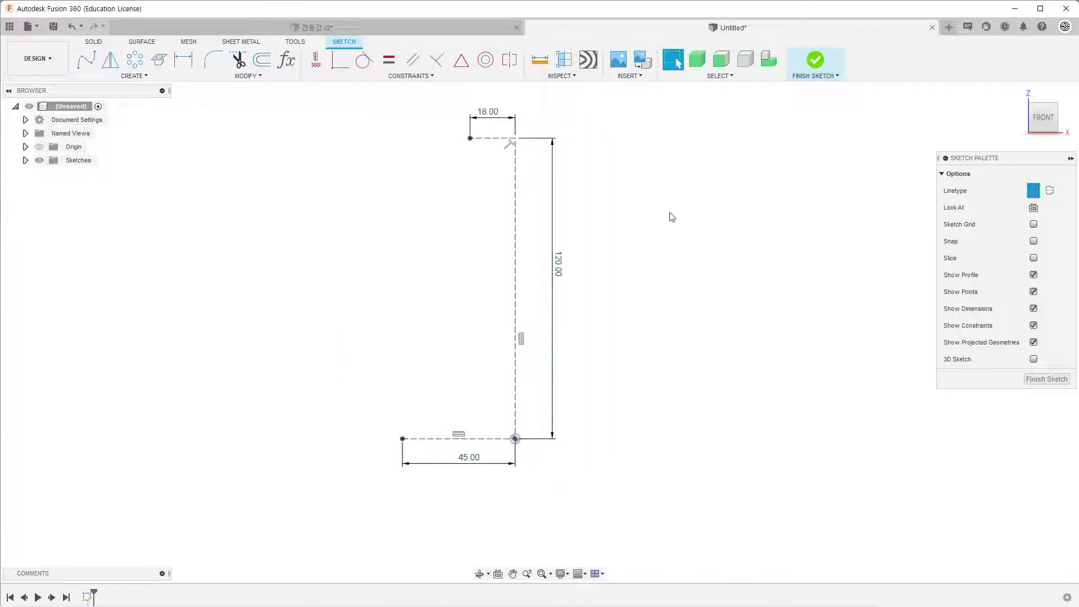
pyautogui.click(88, 66)
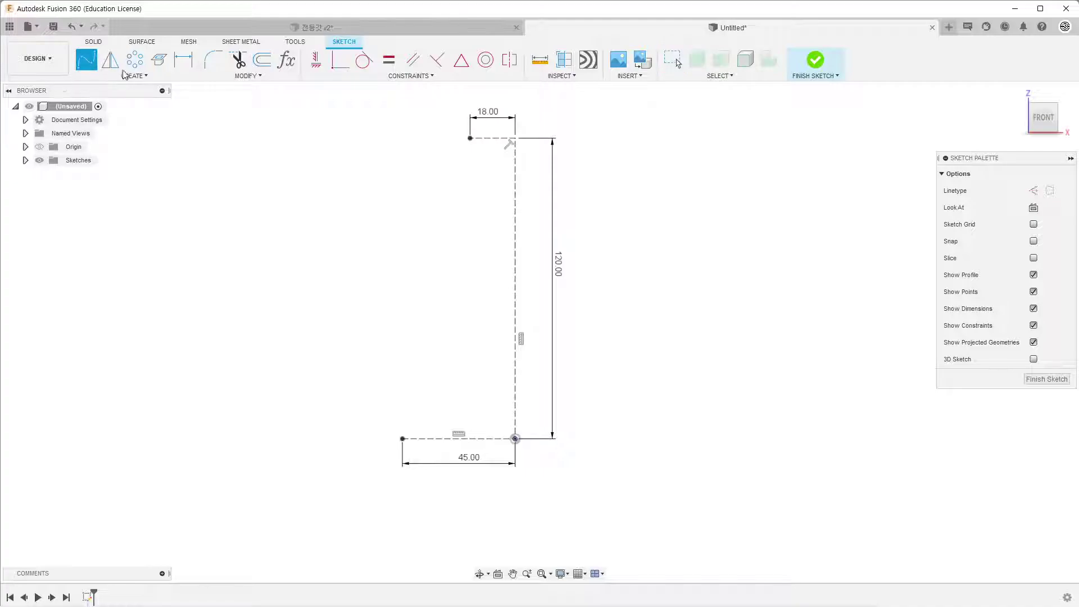
pyautogui.click(470, 139)
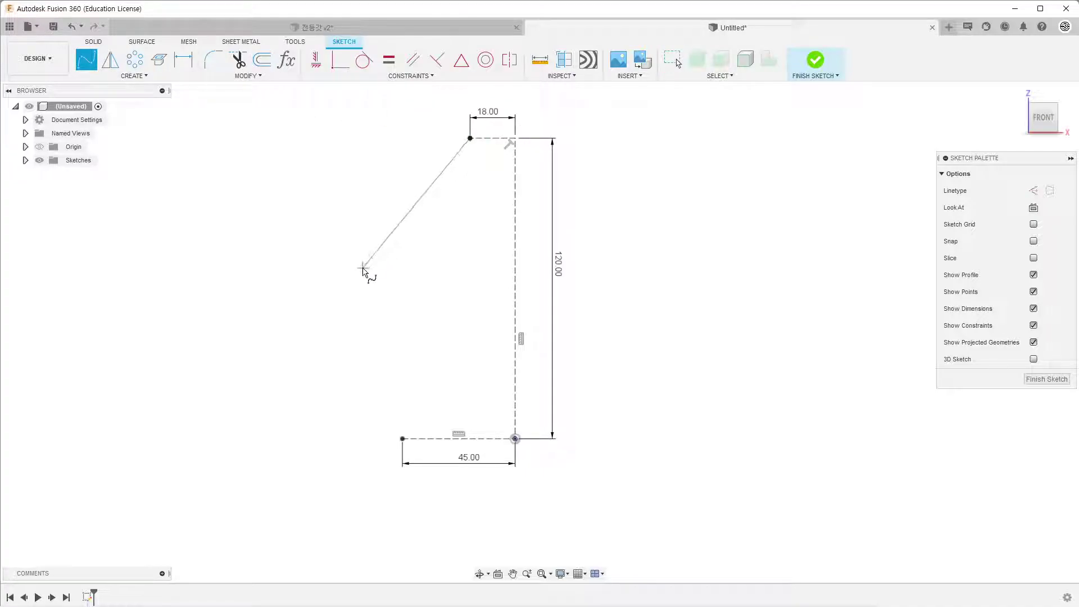
pyautogui.click(363, 276)
pyautogui.click(402, 439)
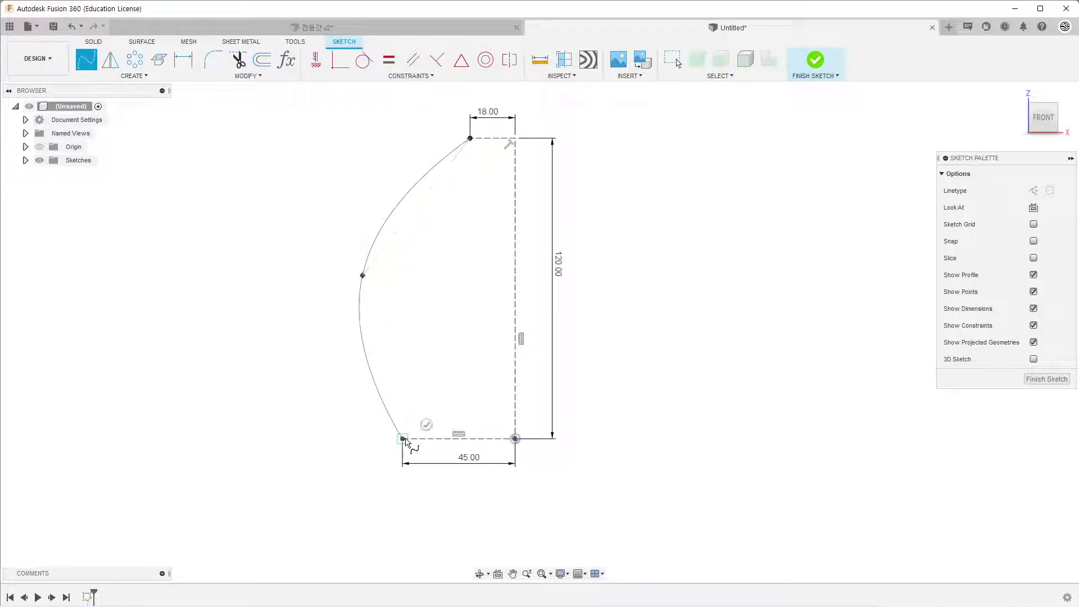
pyautogui.press('Escape')
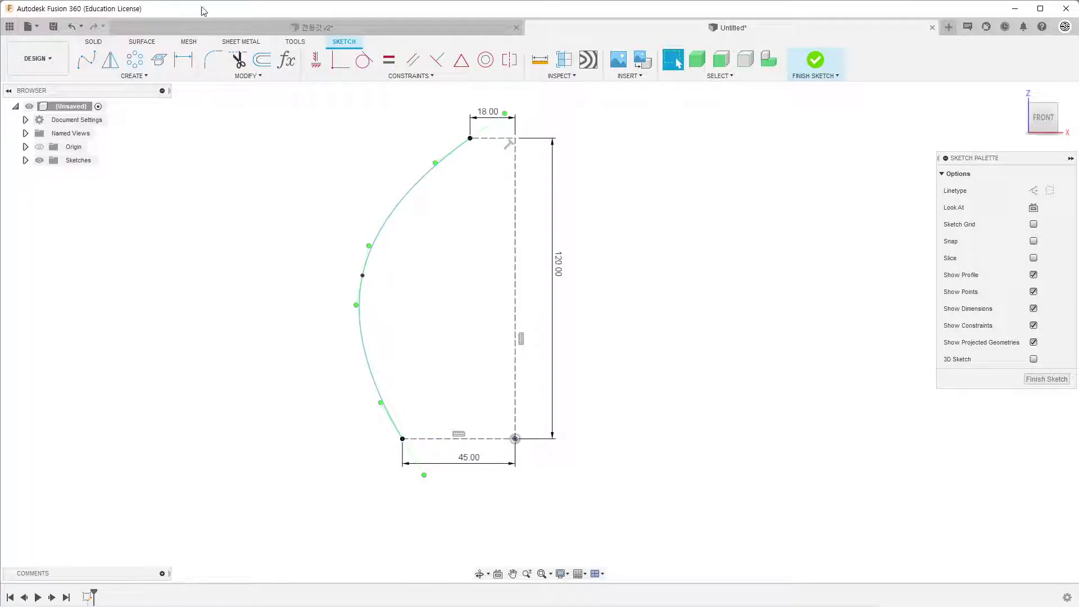
# Reshape the spline by adjusting its top tangent handle and middle point.
pyautogui.click(316, 59)
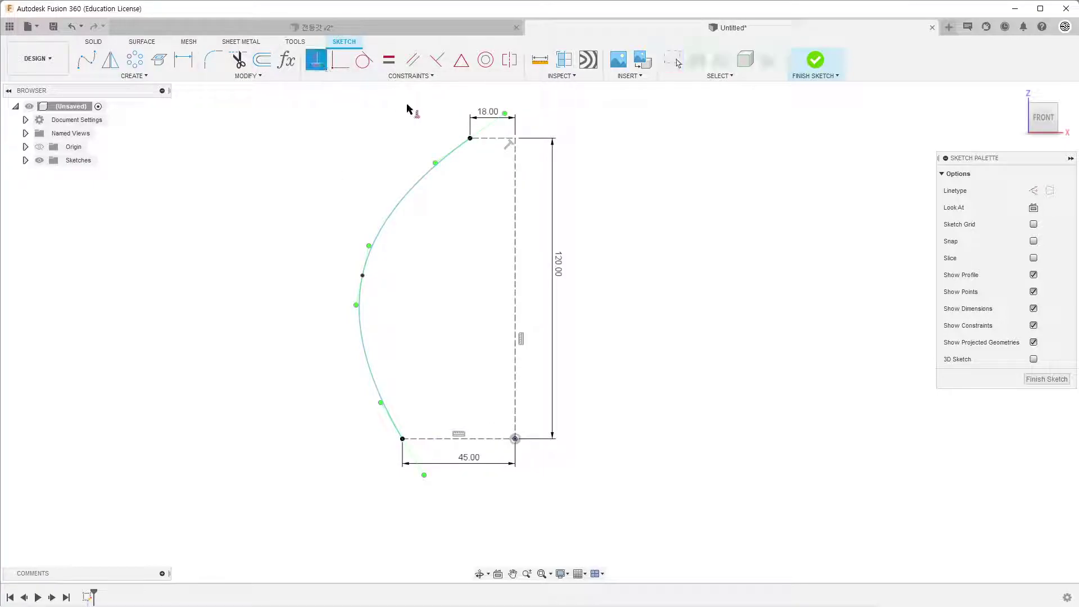
pyautogui.press('Escape')
pyautogui.click(454, 157)
pyautogui.moveTo(445, 170); pyautogui.dragTo(459, 170)
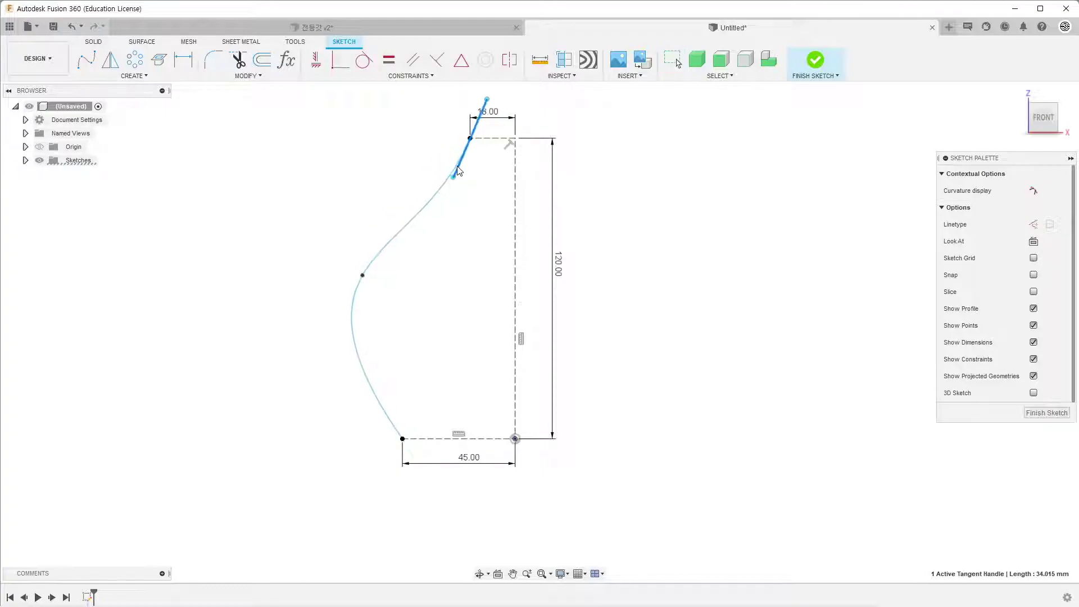
pyautogui.click(363, 275)
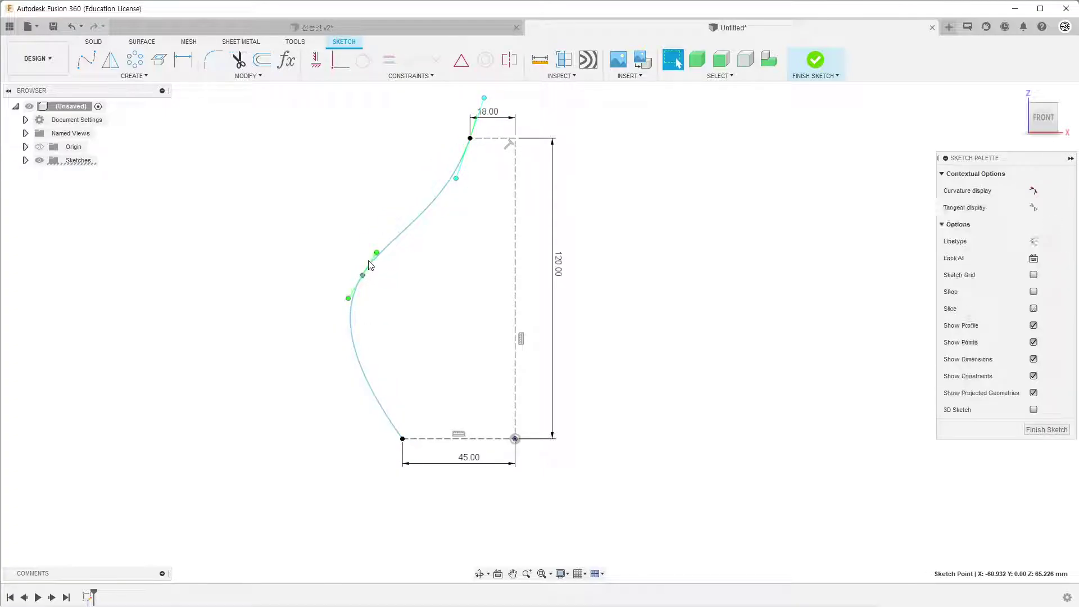
pyautogui.moveTo(370, 265); pyautogui.dragTo(356, 260)
pyautogui.moveTo(333, 296); pyautogui.dragTo(365, 287)
# Constrain the middle, bottom and top tangent handles vertical.
pyautogui.click(316, 59)
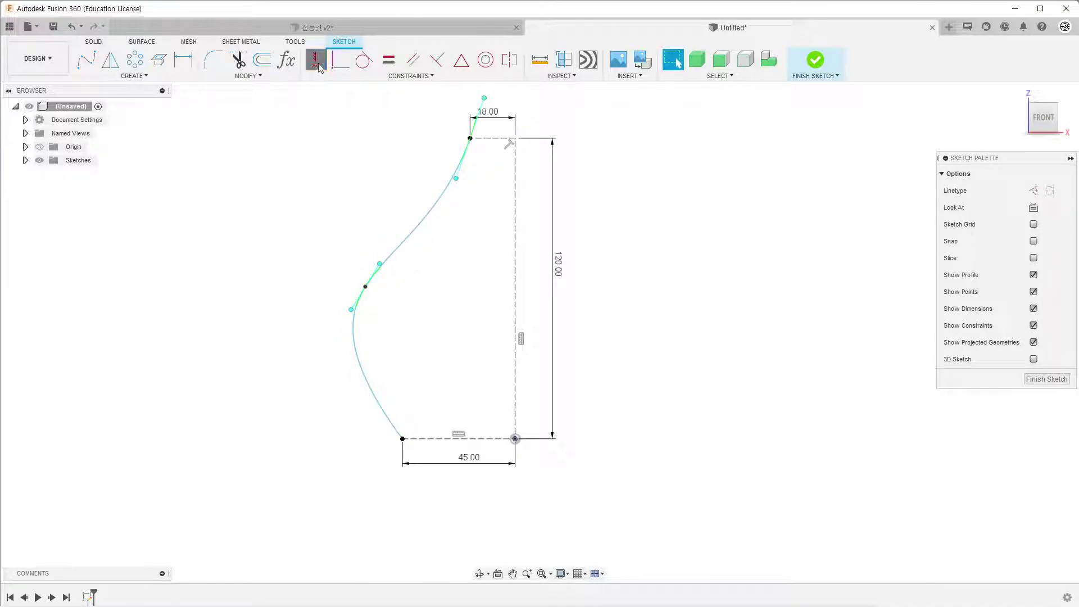
pyautogui.click(371, 277)
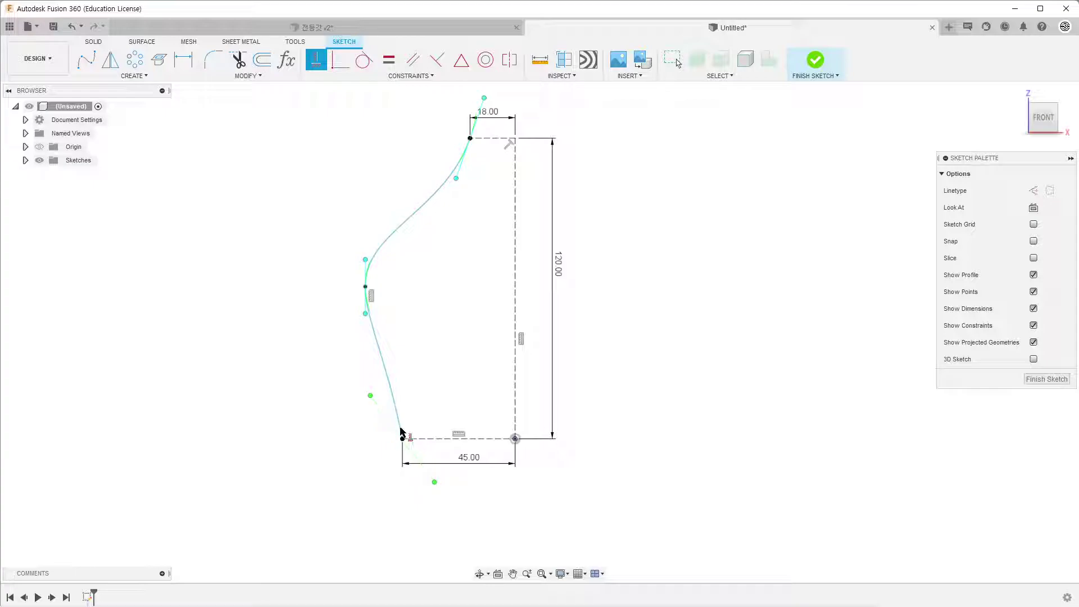
pyautogui.click(396, 430)
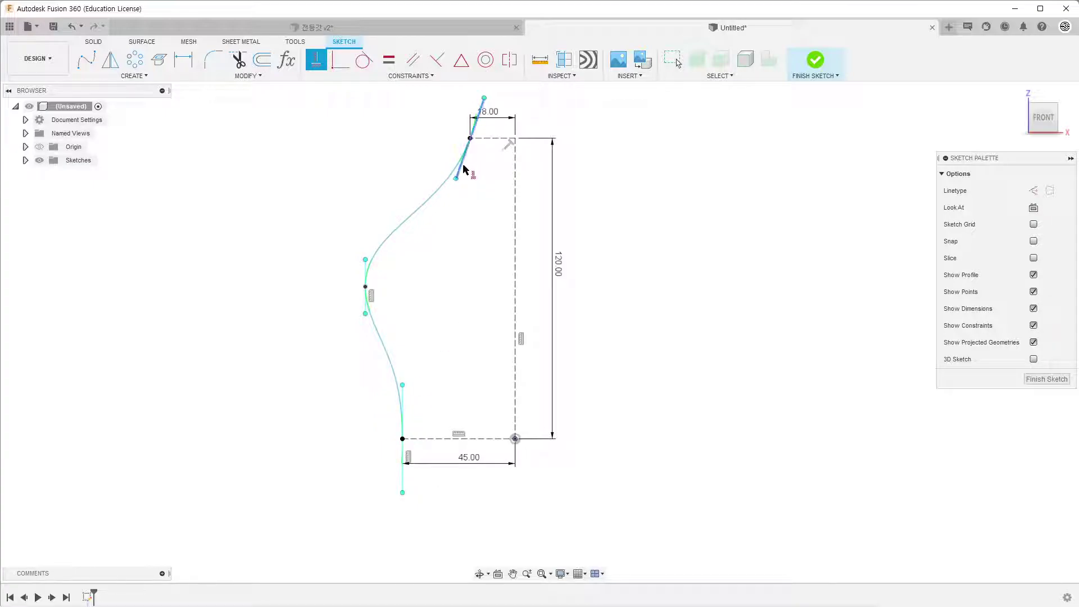
pyautogui.click(463, 168)
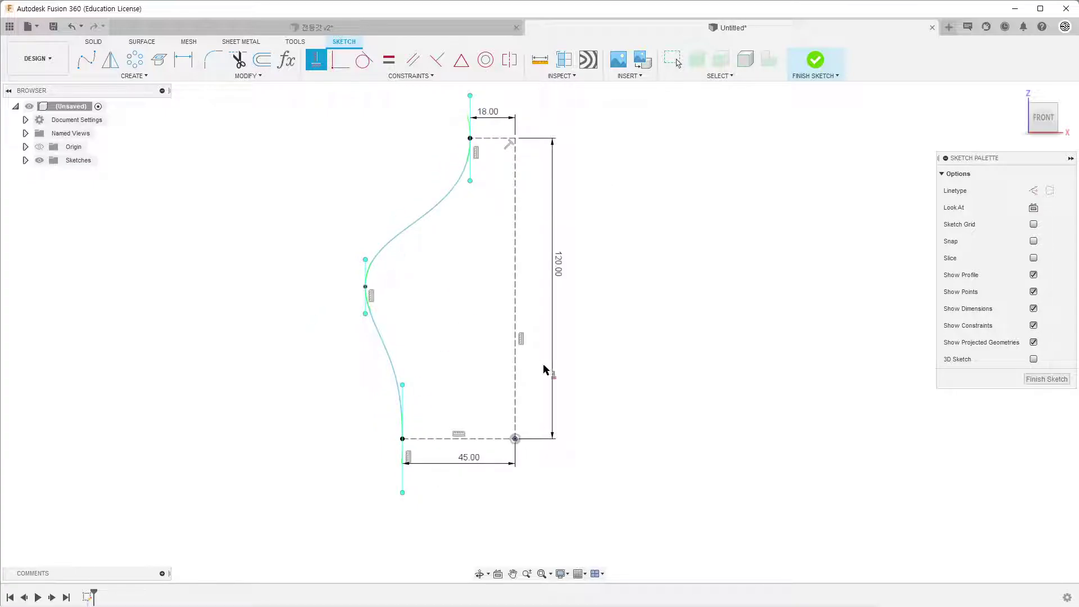
# Place the spline's bulge point 55 mm from the centreline and 55 mm above the base.
pyautogui.press('d')
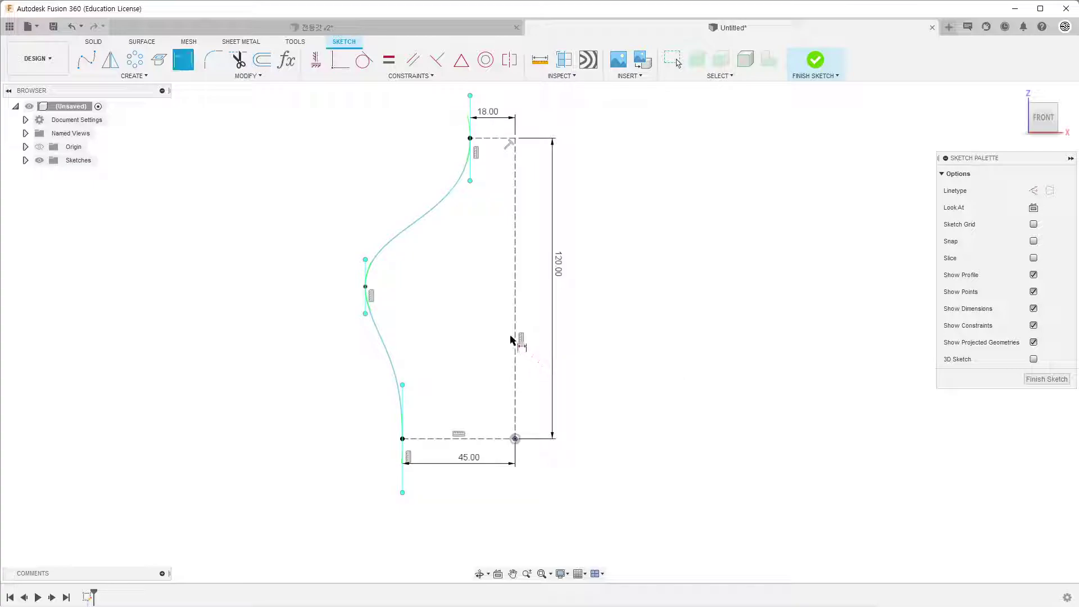
pyautogui.click(366, 287)
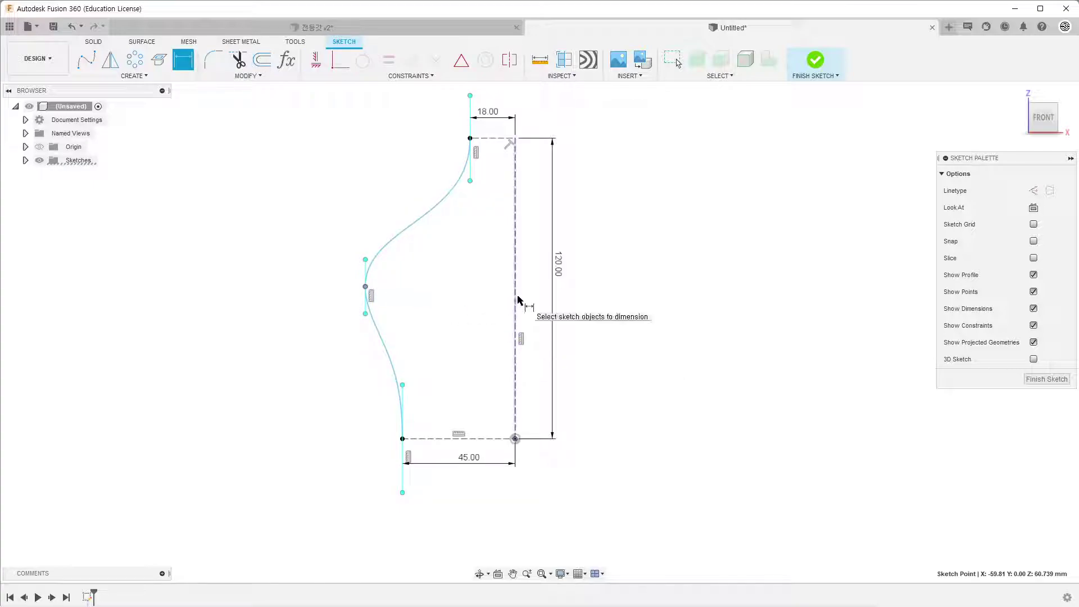
pyautogui.click(514, 307)
pyautogui.click(456, 527)
pyautogui.write('5')
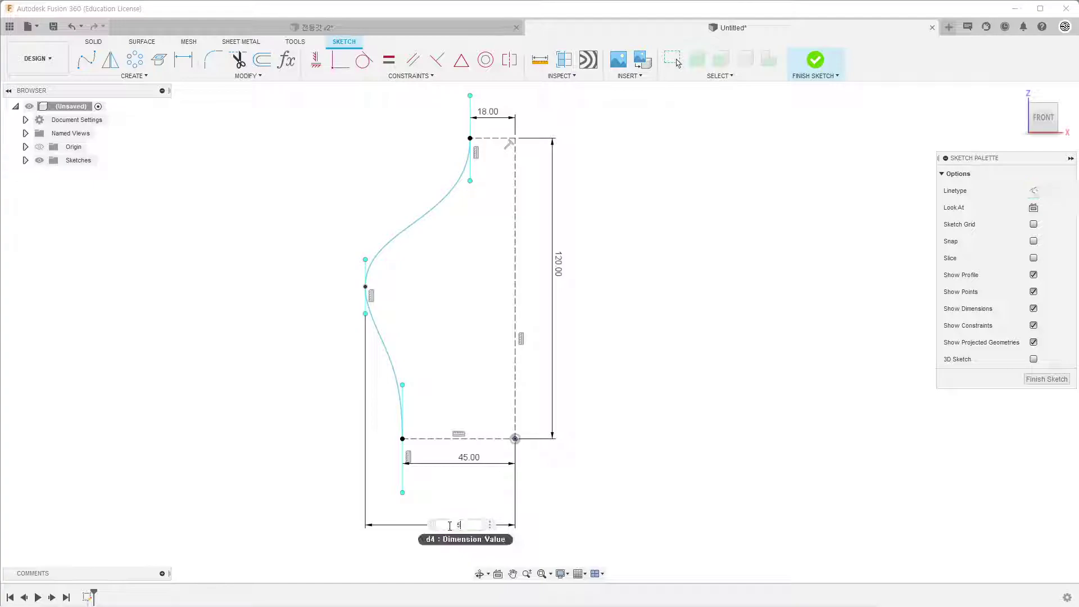
pyautogui.write('5')
pyautogui.press('Return')
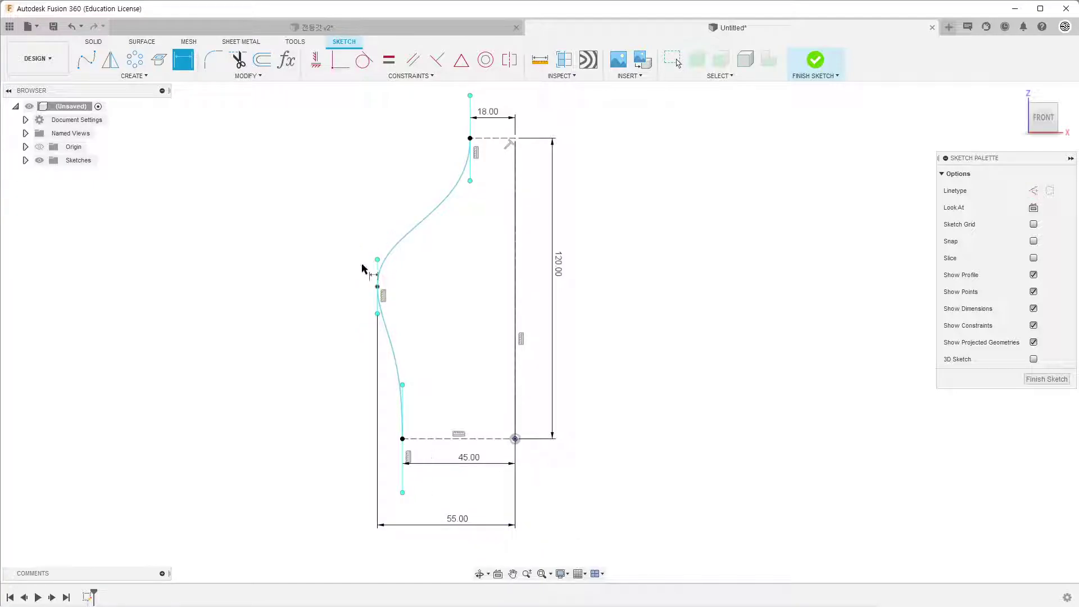
pyautogui.click(377, 287)
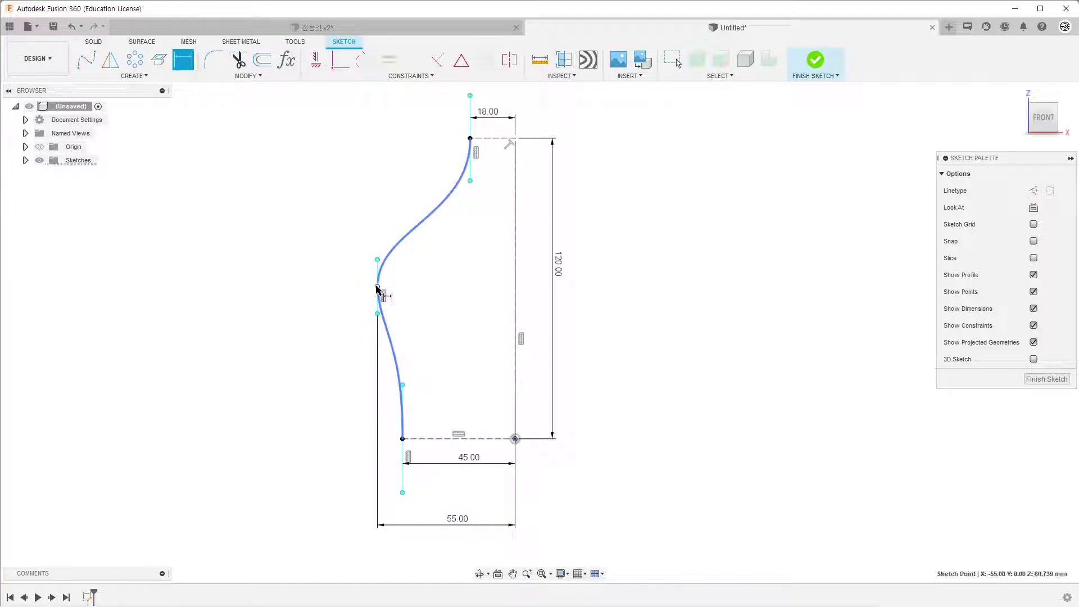
pyautogui.click(449, 414)
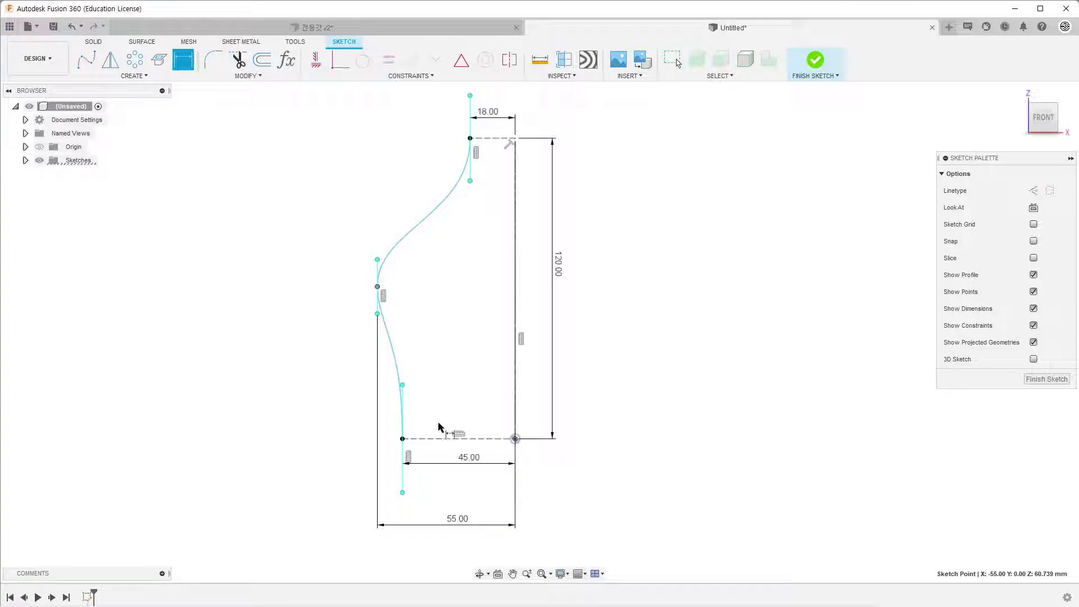
pyautogui.click(452, 437)
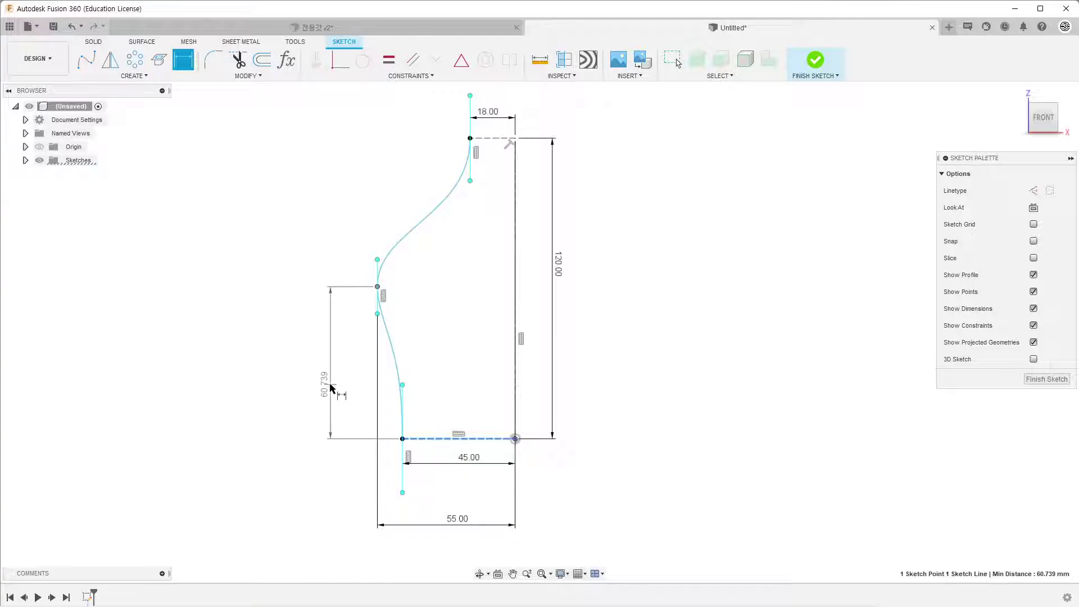
pyautogui.click(324, 387)
pyautogui.write('55')
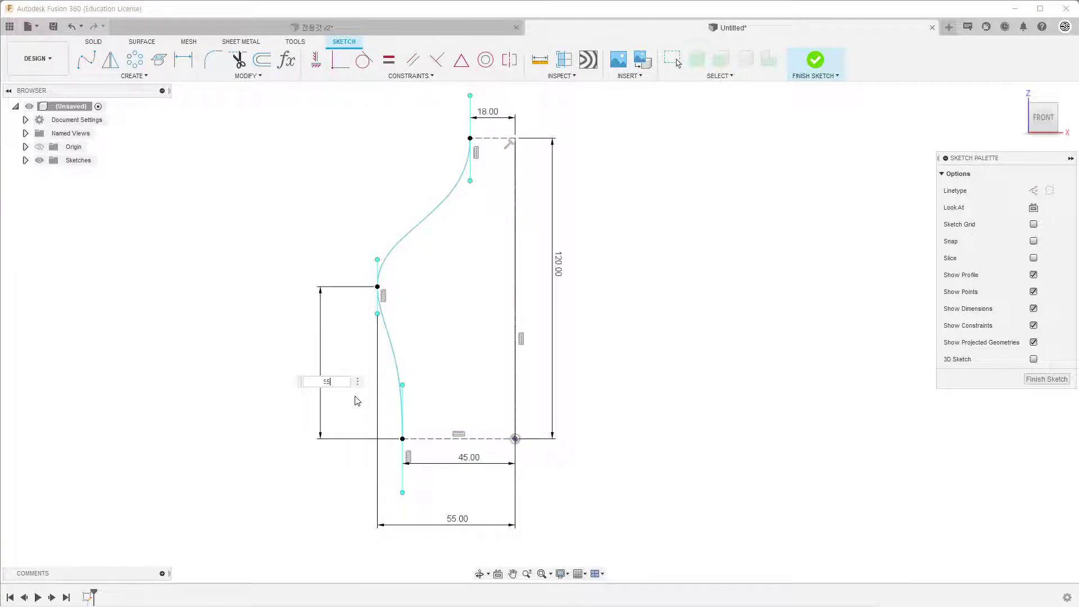
pyautogui.press('Return')
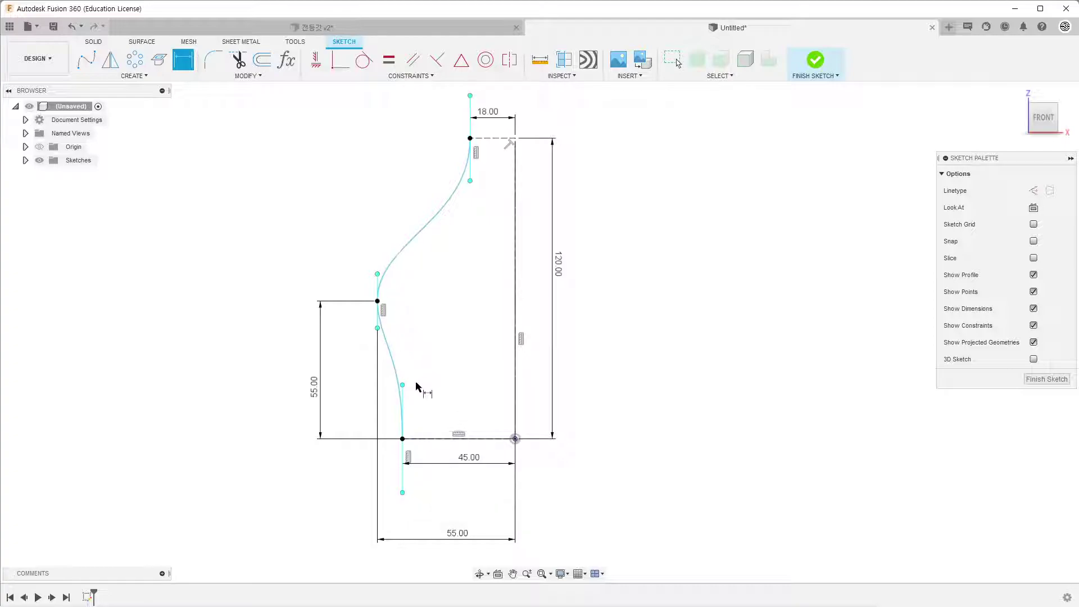
# Dimension the bottom, middle and top tangent handles 30, 30 and 15 mm.
pyautogui.click(405, 411)
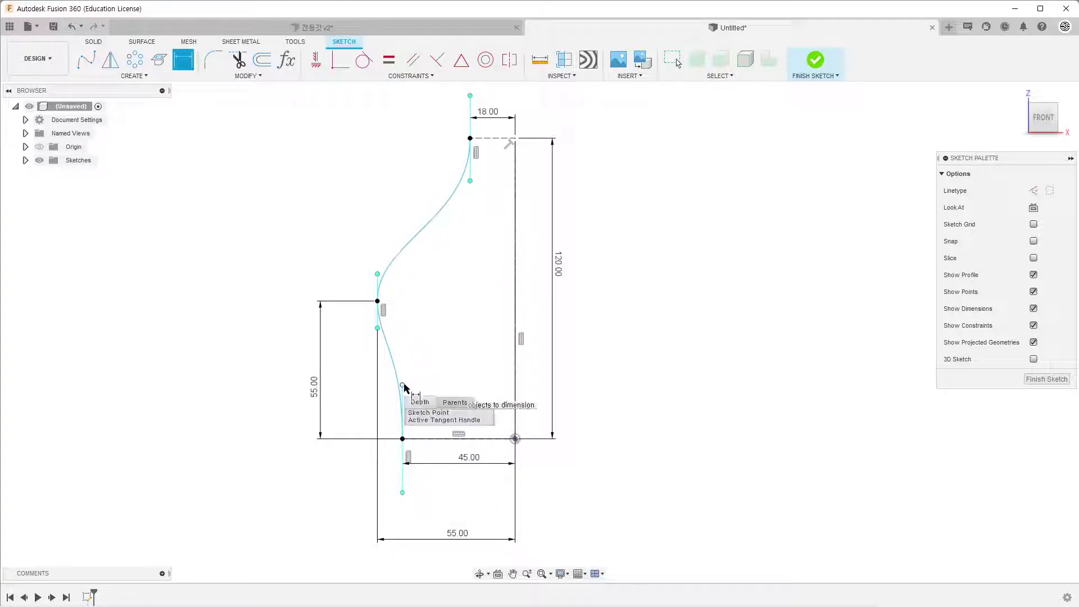
pyautogui.click(413, 420)
pyautogui.click(436, 415)
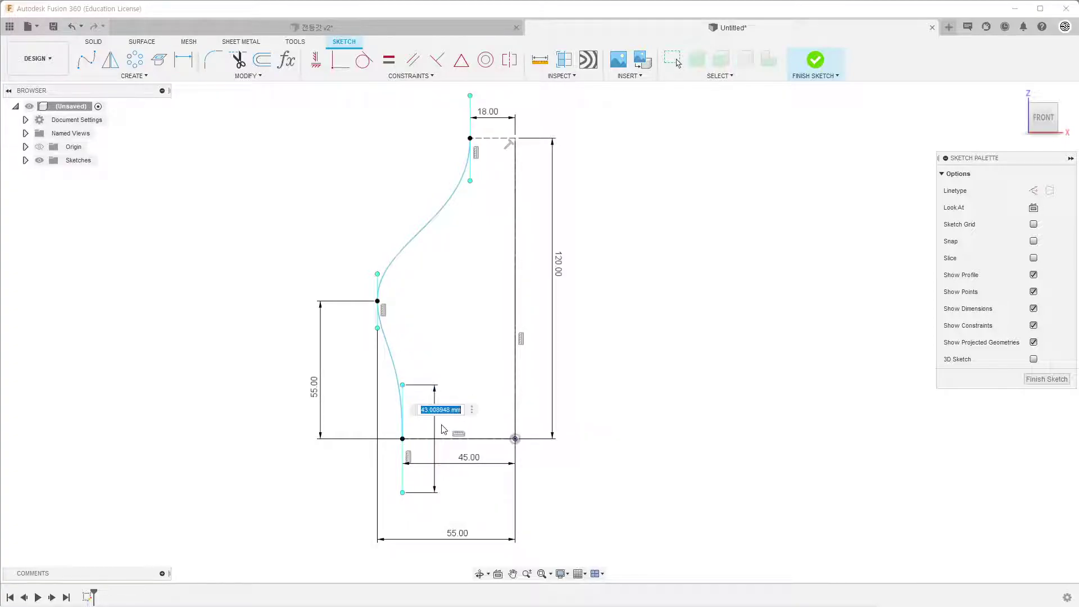
pyautogui.write('30')
pyautogui.press('Return')
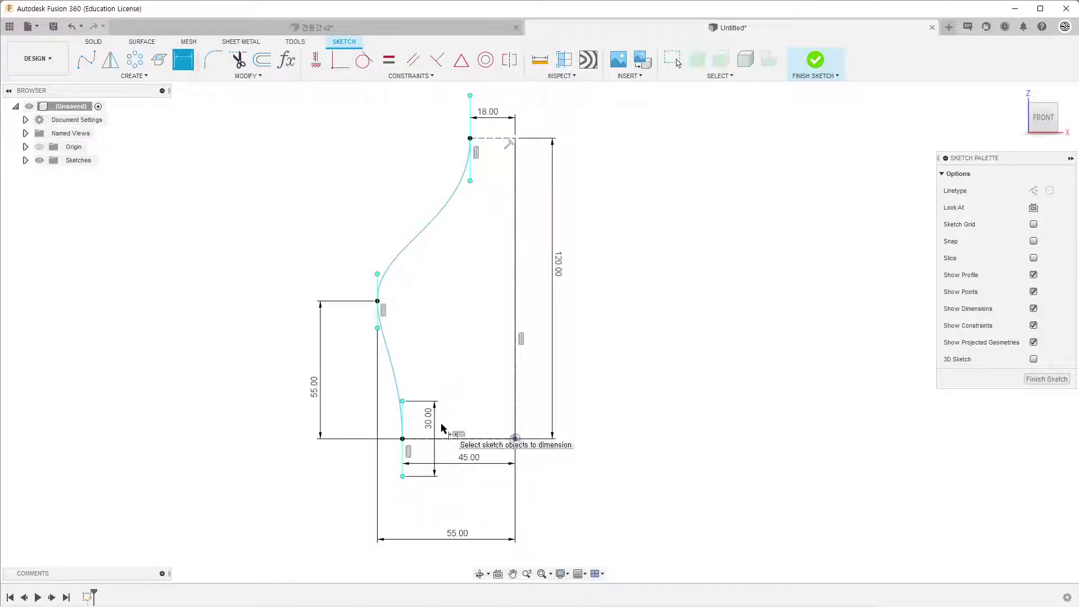
pyautogui.click(377, 292)
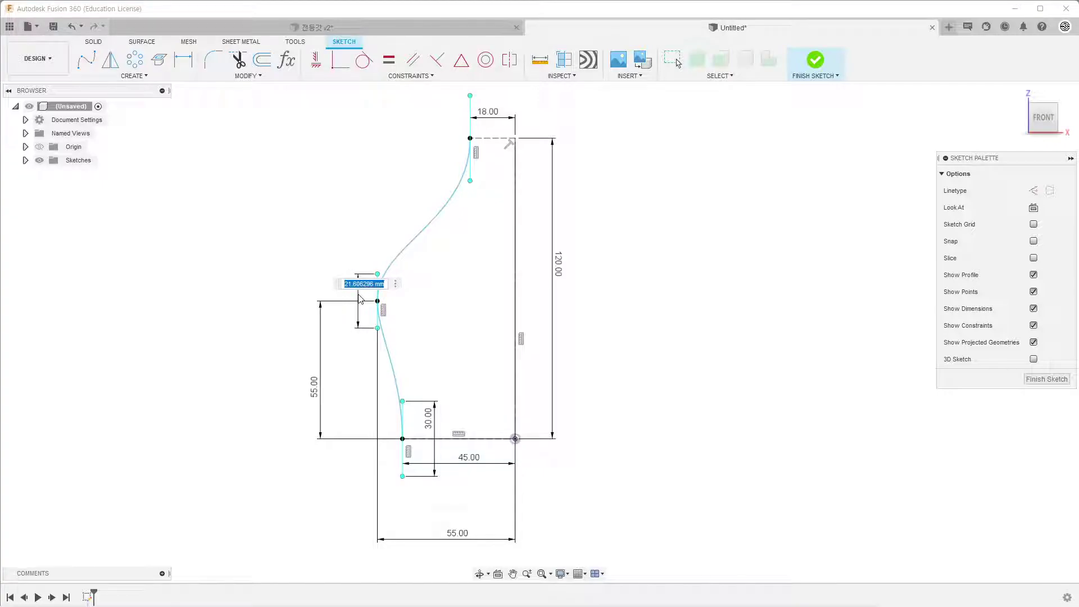
pyautogui.write('30')
pyautogui.press('Return')
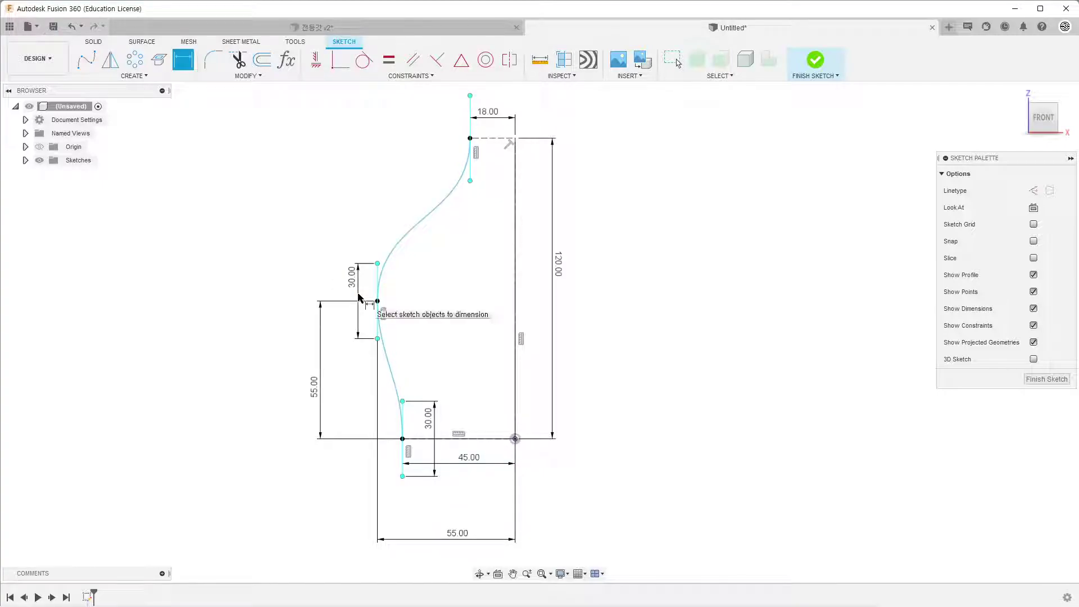
pyautogui.click(471, 162)
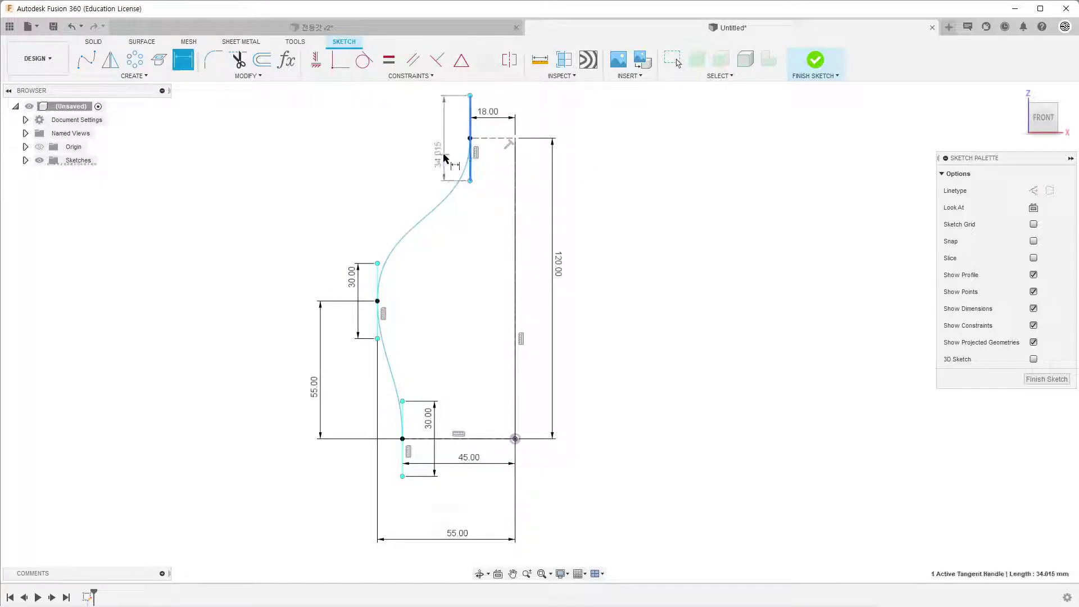
pyautogui.write('15')
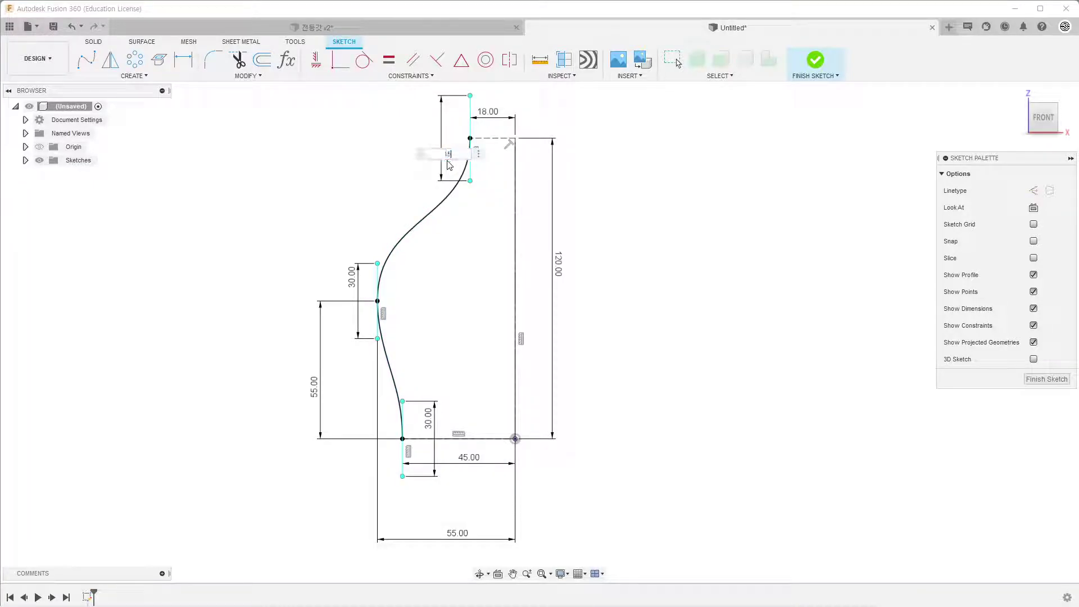
pyautogui.press('Return')
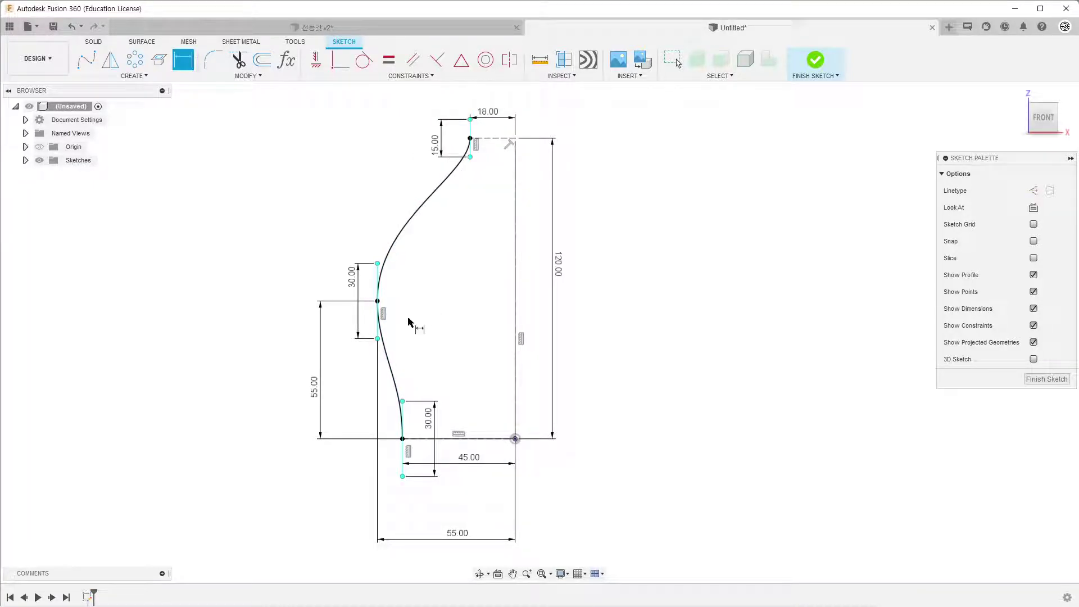
pyautogui.press('Escape')
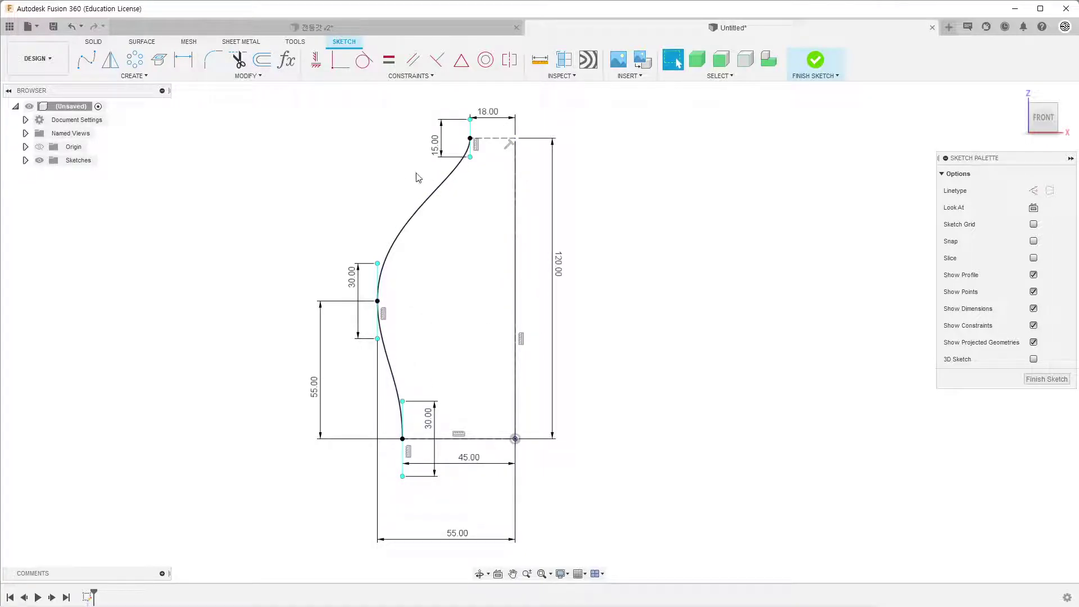
# Finish the sketch and surface-revolve the spline 360° around the dashed centreline.
pyautogui.click(816, 65)
pyautogui.scroll(-2, 545, 341)
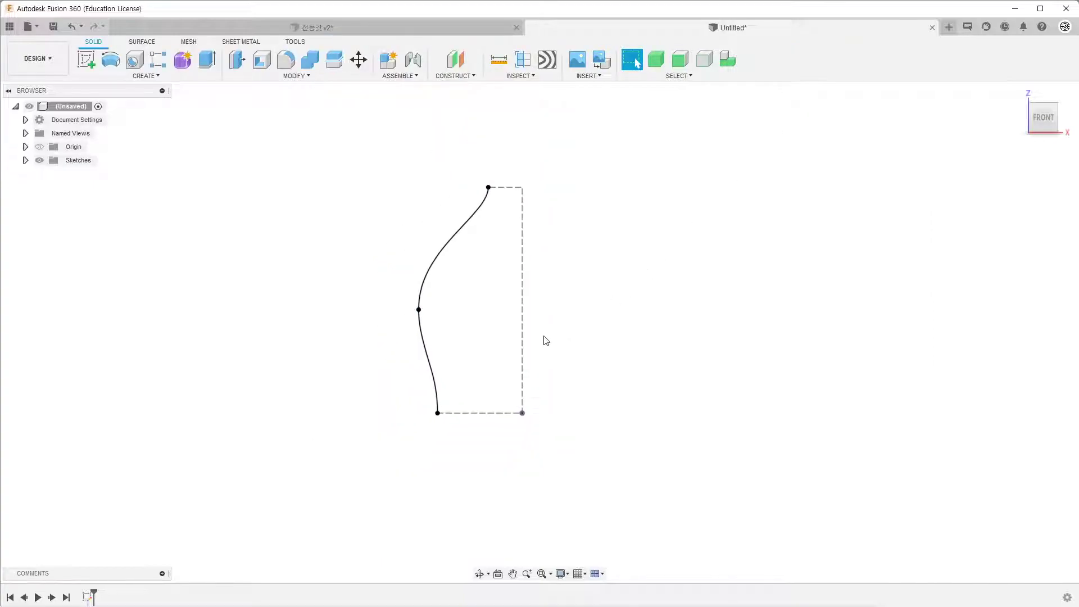
pyautogui.keyDown('shift'); pyautogui.moveTo(631, 211); pyautogui.dragTo(608, 233, button='middle'); pyautogui.keyUp('shift')
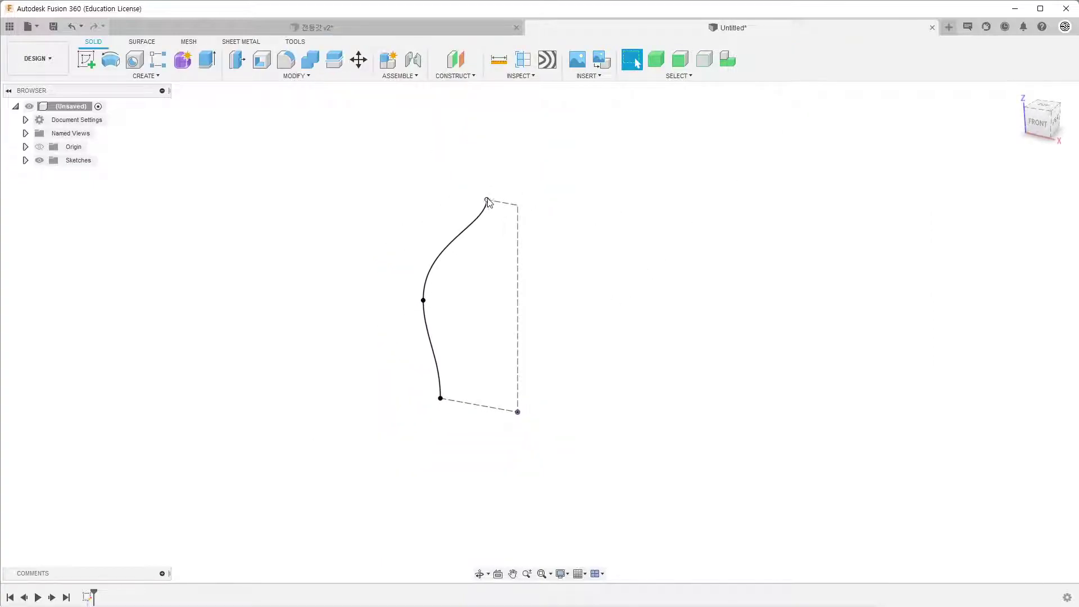
pyautogui.click(138, 42)
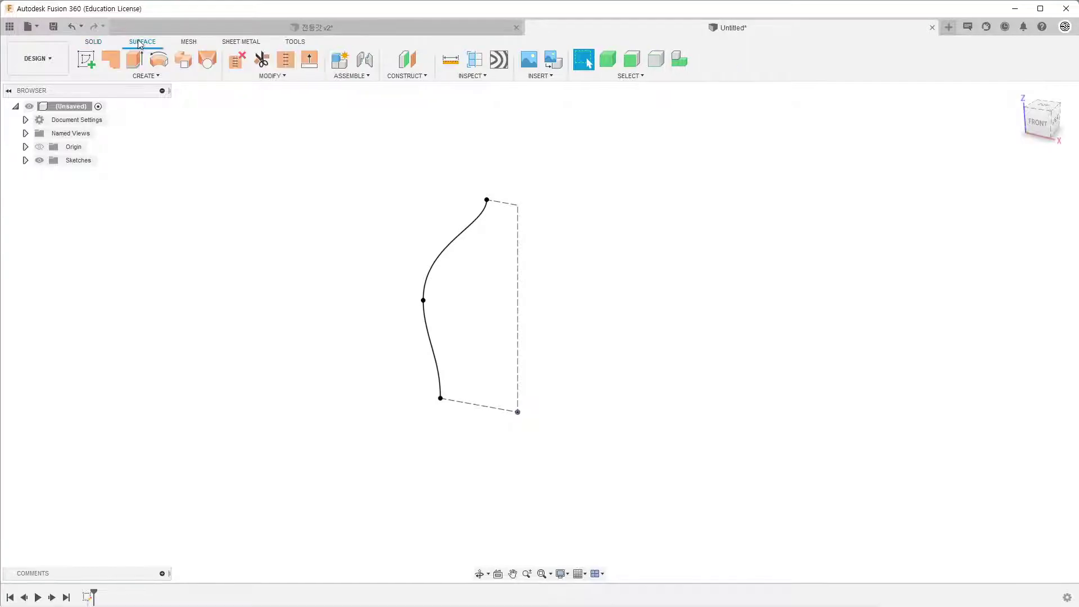
pyautogui.click(161, 60)
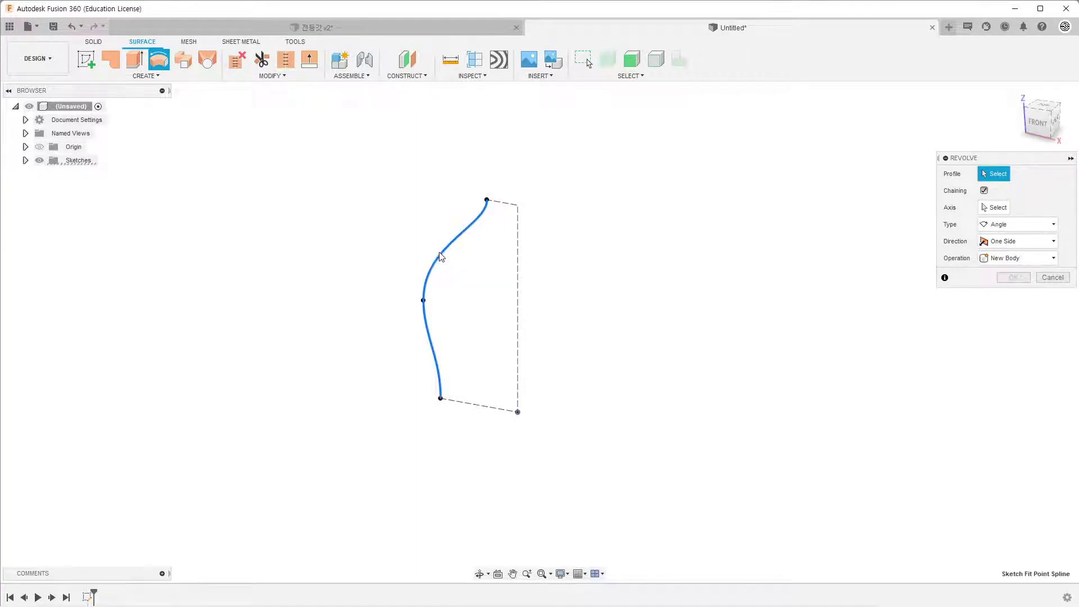
pyautogui.click(442, 256)
pyautogui.click(995, 208)
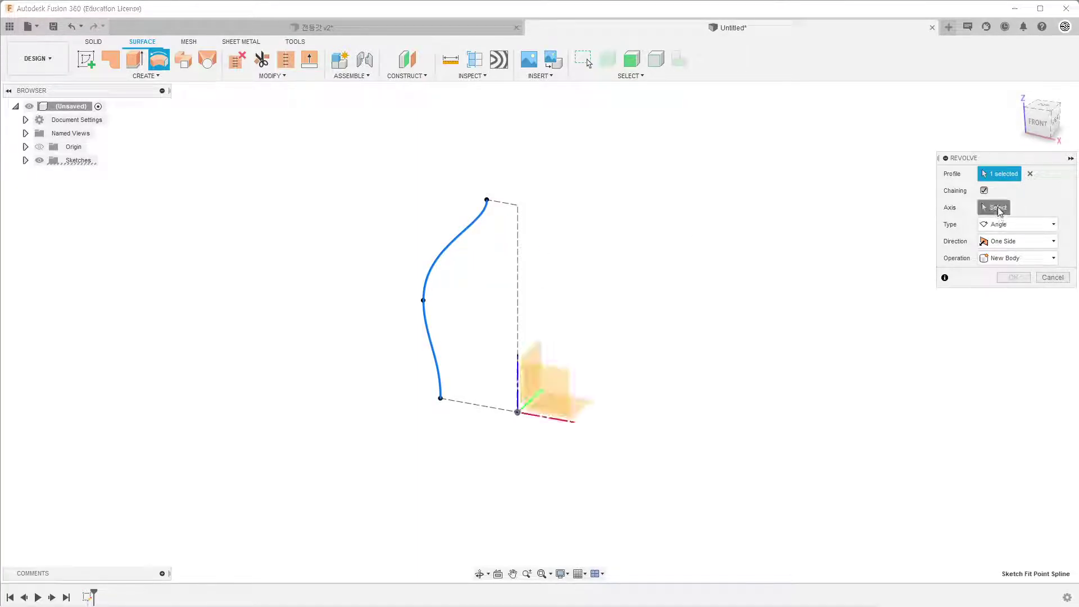
pyautogui.click(518, 307)
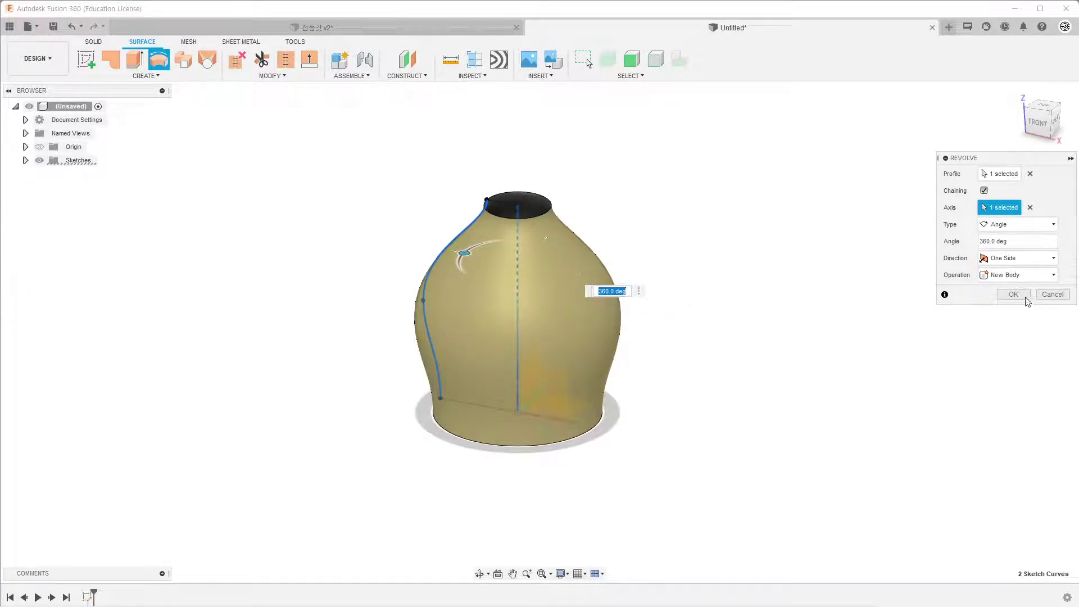
pyautogui.click(1013, 294)
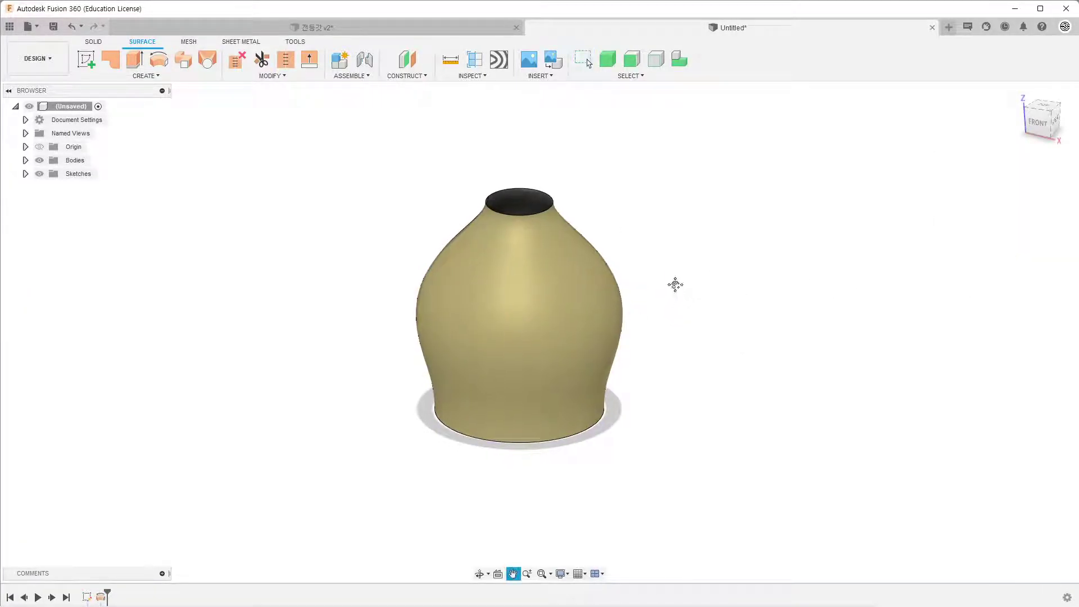
# On a new front-plane sketch, draw a line from above the vase top to below its base.
pyautogui.moveTo(664, 330)
pyautogui.keyDown('shift'); pyautogui.mouseDown(button='middle')
pyautogui.moveTo(699, 284)
pyautogui.moveTo(674, 343)
pyautogui.moveTo(706, 311)
pyautogui.moveTo(749, 344)
pyautogui.moveTo(738, 349)
pyautogui.mouseUp(button='middle'); pyautogui.keyUp('shift')
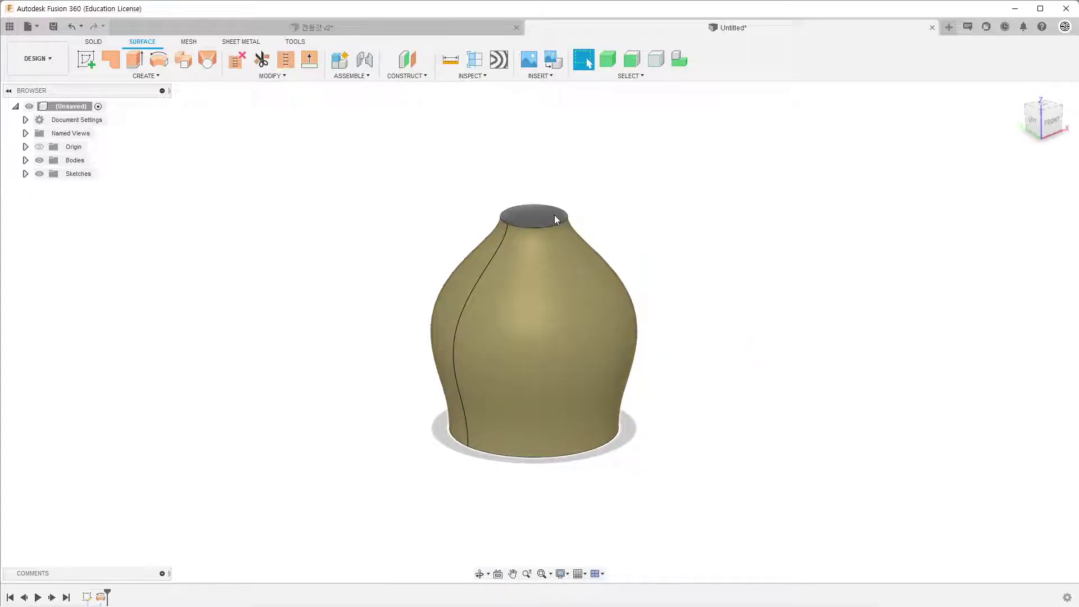
pyautogui.click(86, 61)
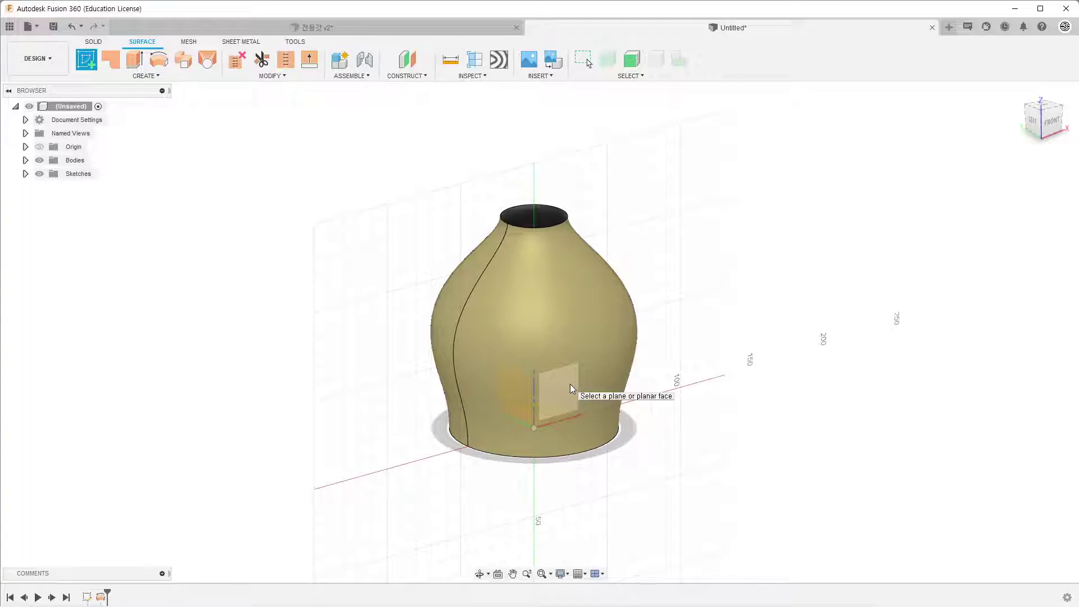
pyautogui.click(570, 386)
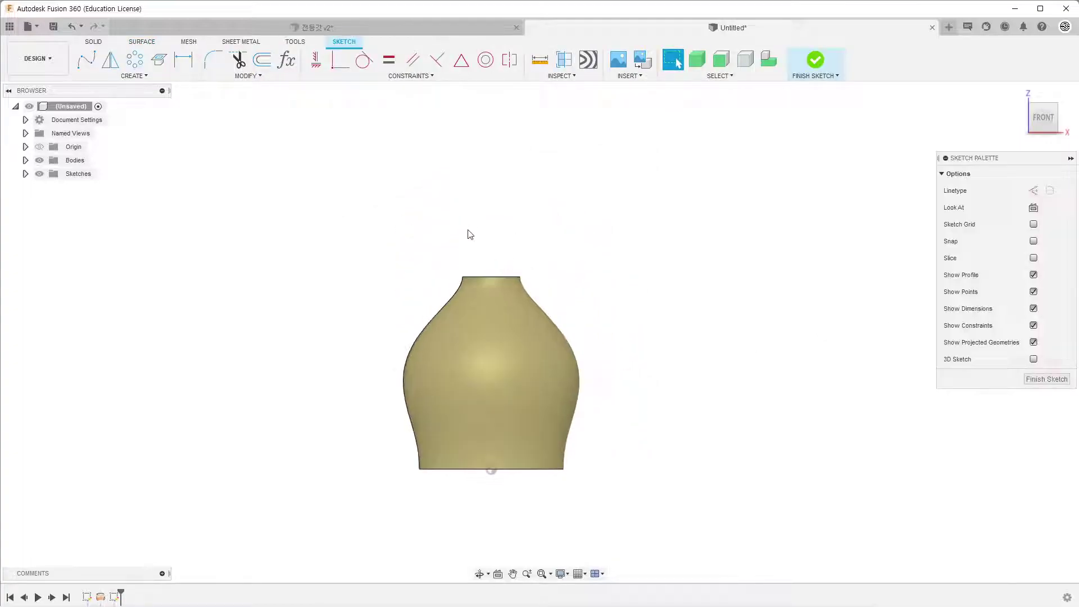
pyautogui.press('i')
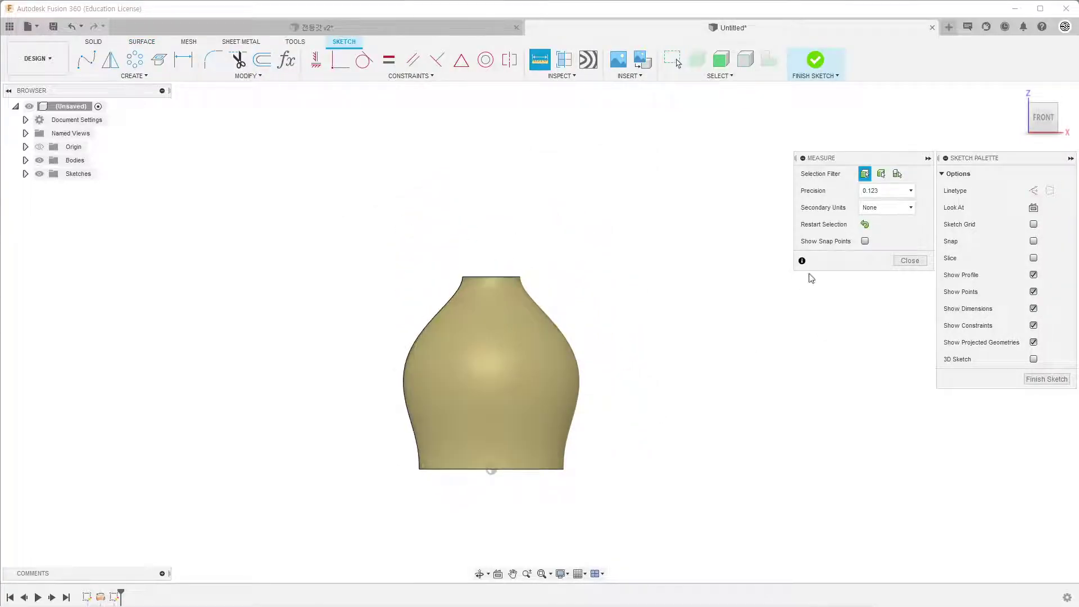
pyautogui.press('Escape')
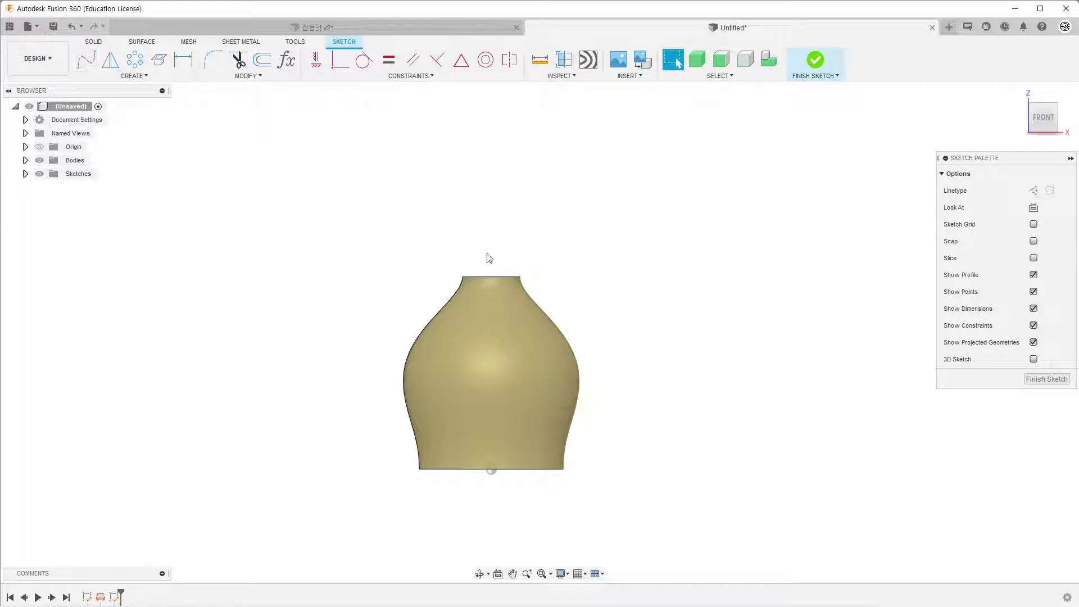
pyautogui.press('l')
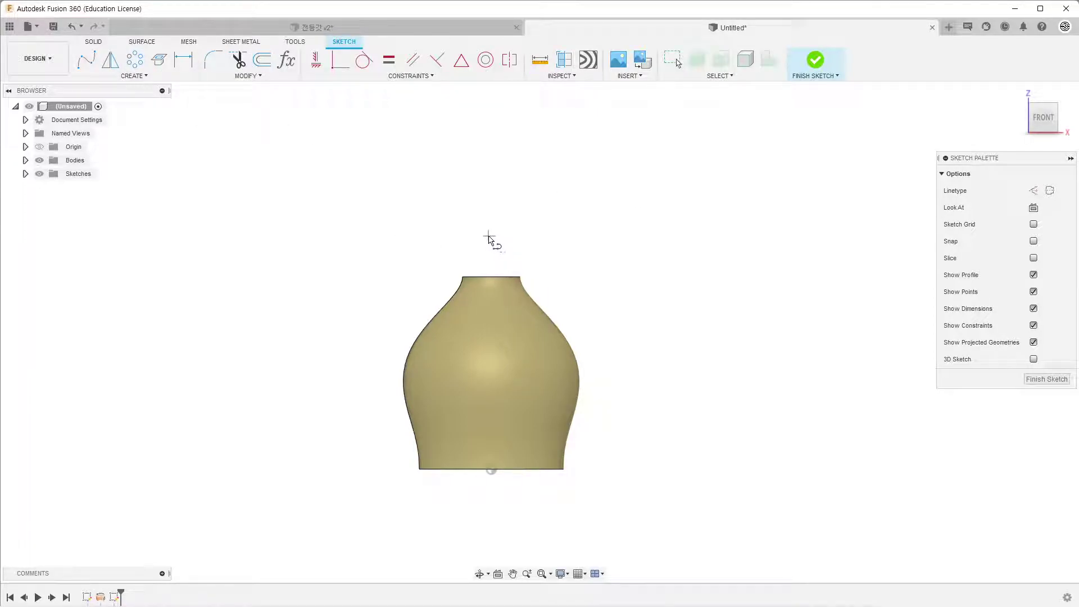
pyautogui.click(488, 235)
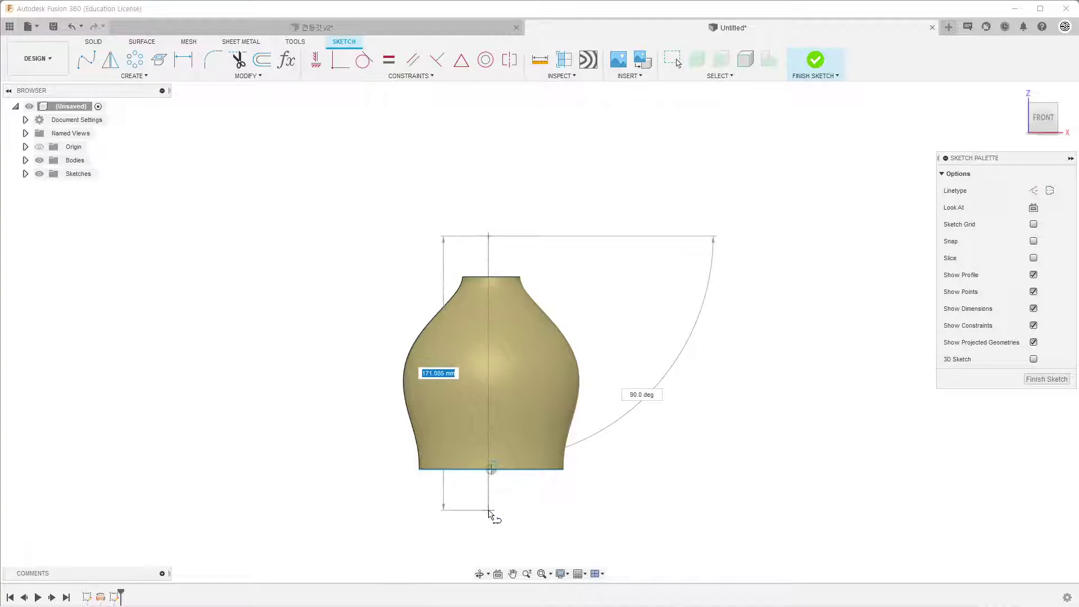
pyautogui.click(492, 513)
pyautogui.press('Escape')
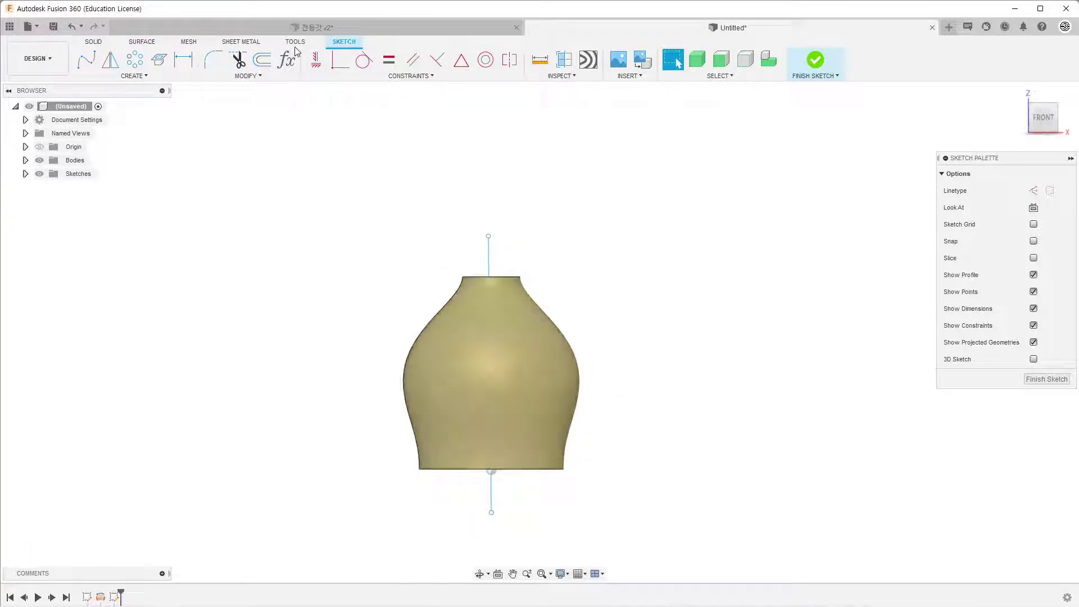
# Constrain the new line vertical and coincident with the base's centre point.
pyautogui.click(316, 60)
pyautogui.click(491, 262)
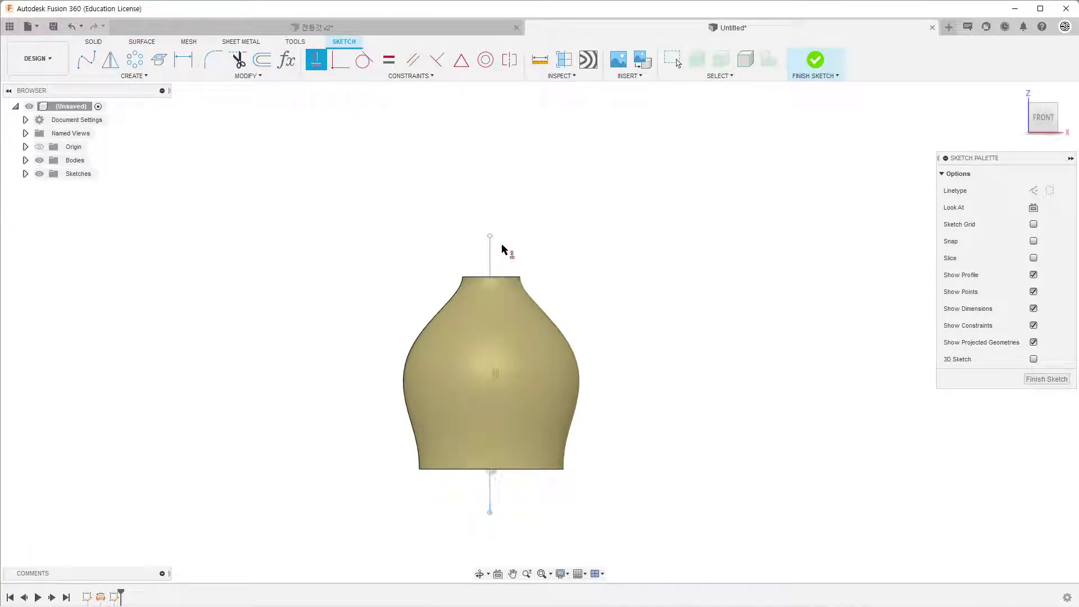
pyautogui.click(340, 66)
pyautogui.click(490, 479)
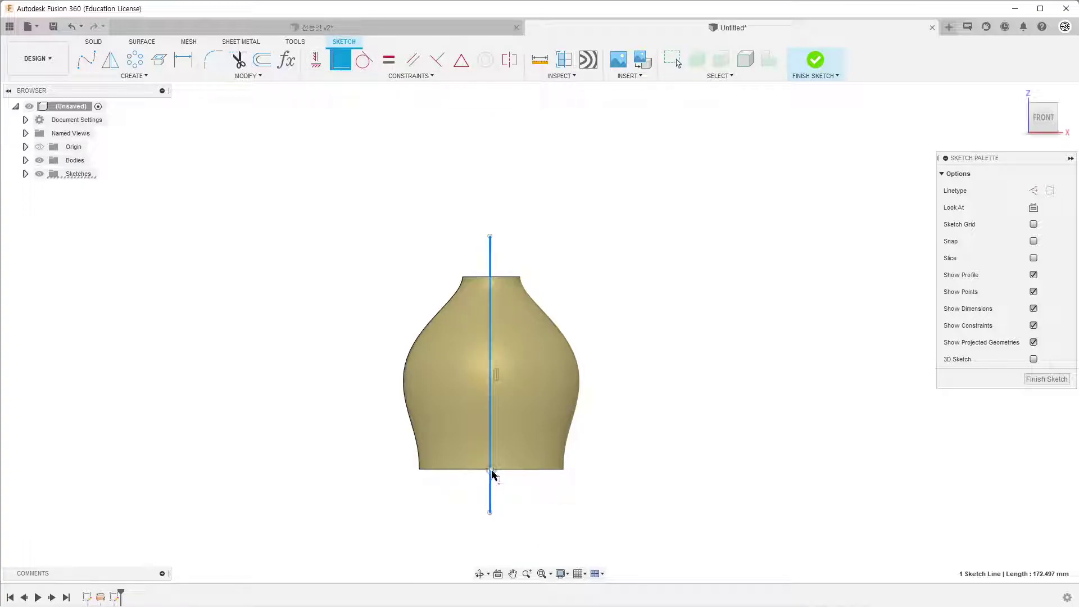
pyautogui.click(491, 471)
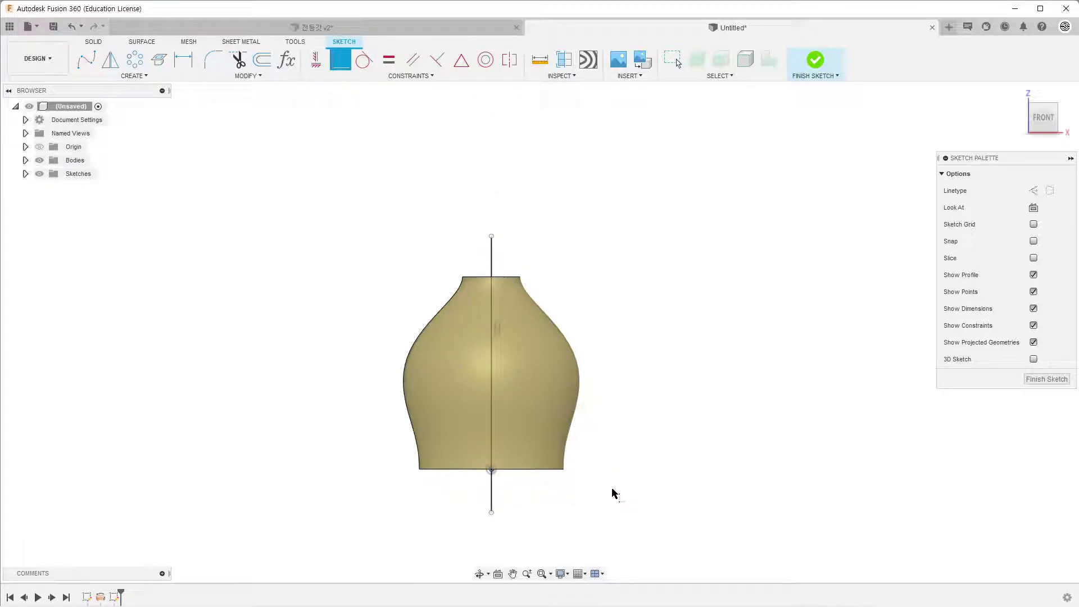
# Dimension the vertical line 160 mm long, ending 20 mm below the base.
pyautogui.press('d')
pyautogui.click(492, 495)
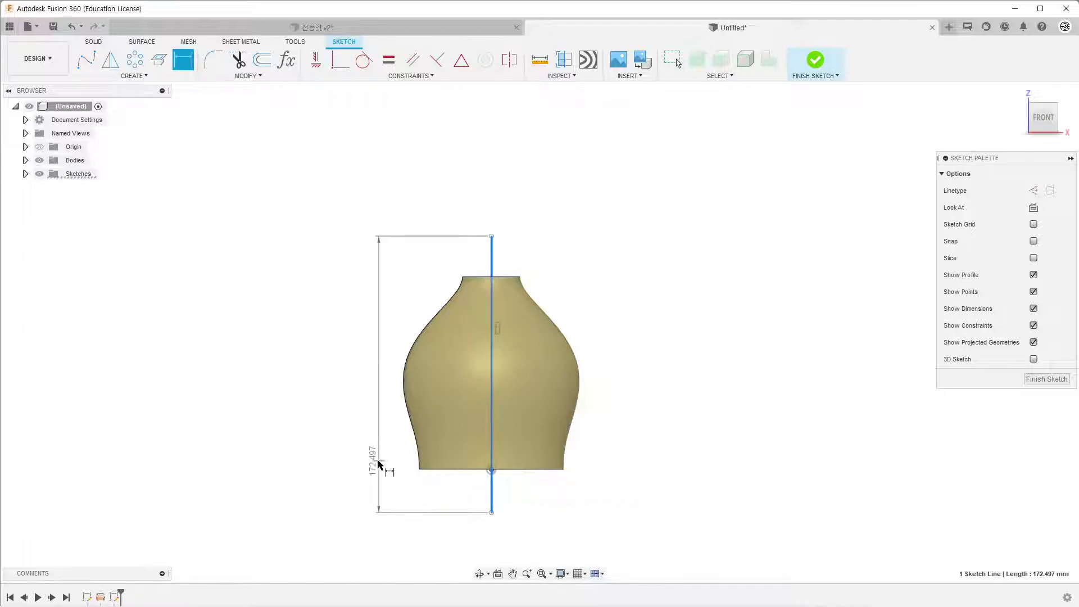
pyautogui.click(363, 451)
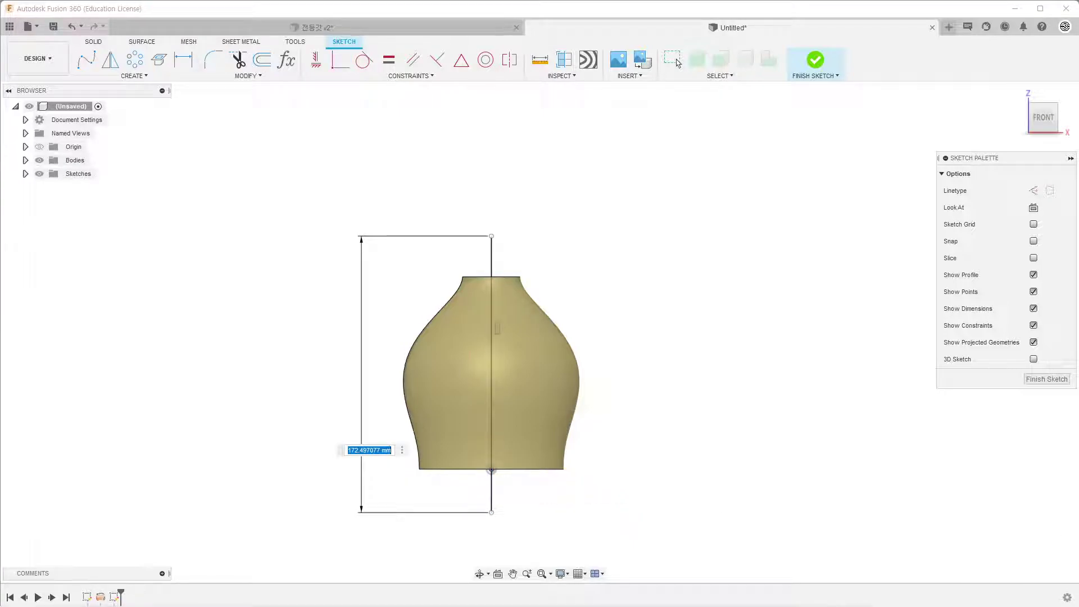
pyautogui.write('160')
pyautogui.press('Return')
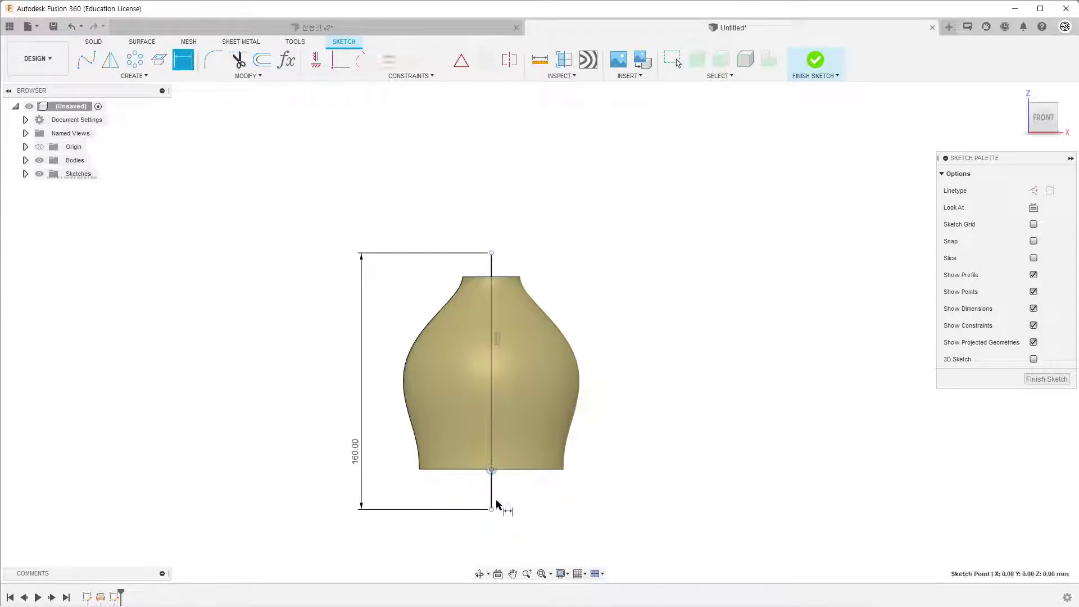
pyautogui.click(491, 510)
pyautogui.click(407, 494)
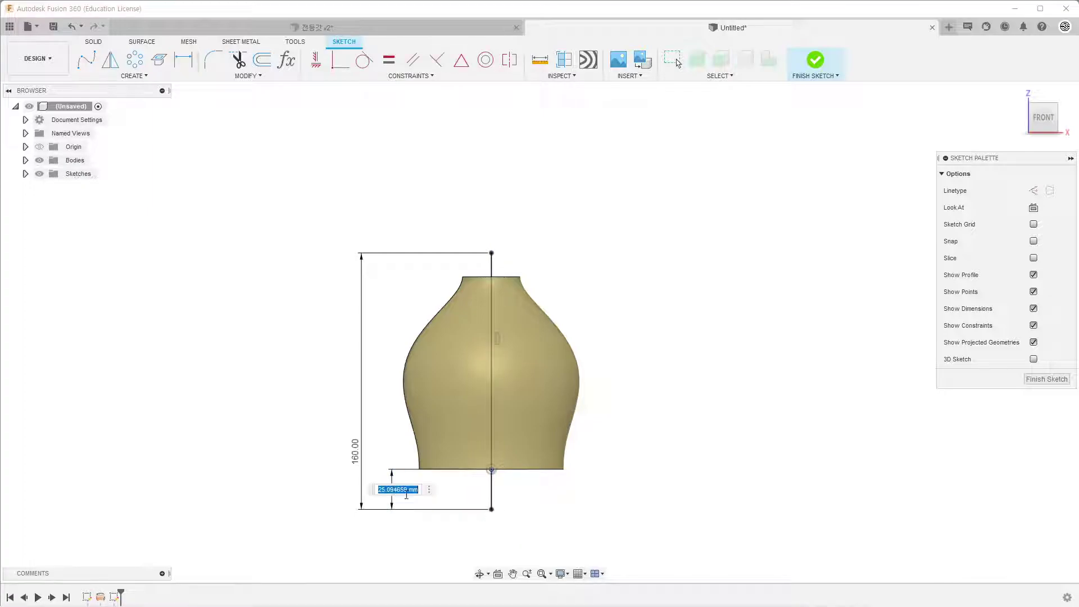
pyautogui.write('20')
pyautogui.press('Return')
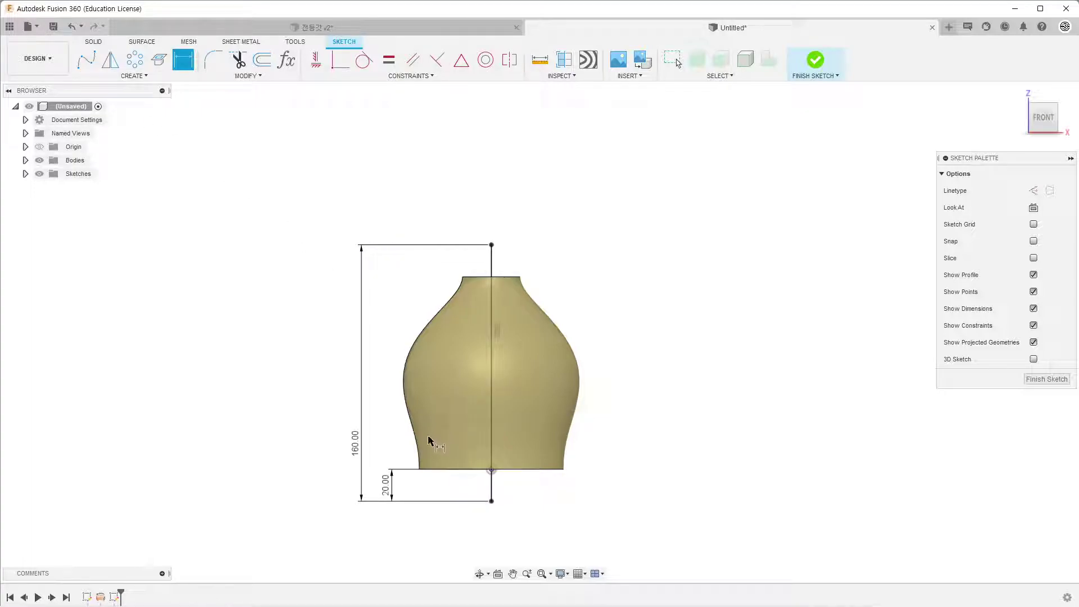
# Add a 60 mm horizontal line from the vertical line's bottom and finish the sketch.
pyautogui.press('Escape')
pyautogui.click(492, 500)
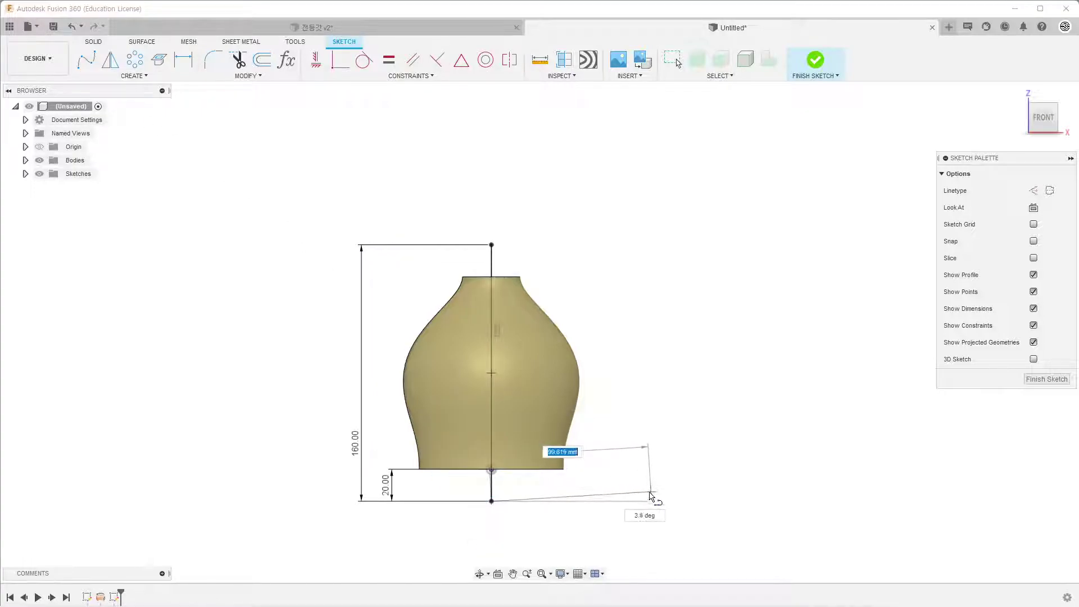
pyautogui.click(639, 501)
pyautogui.press('Escape')
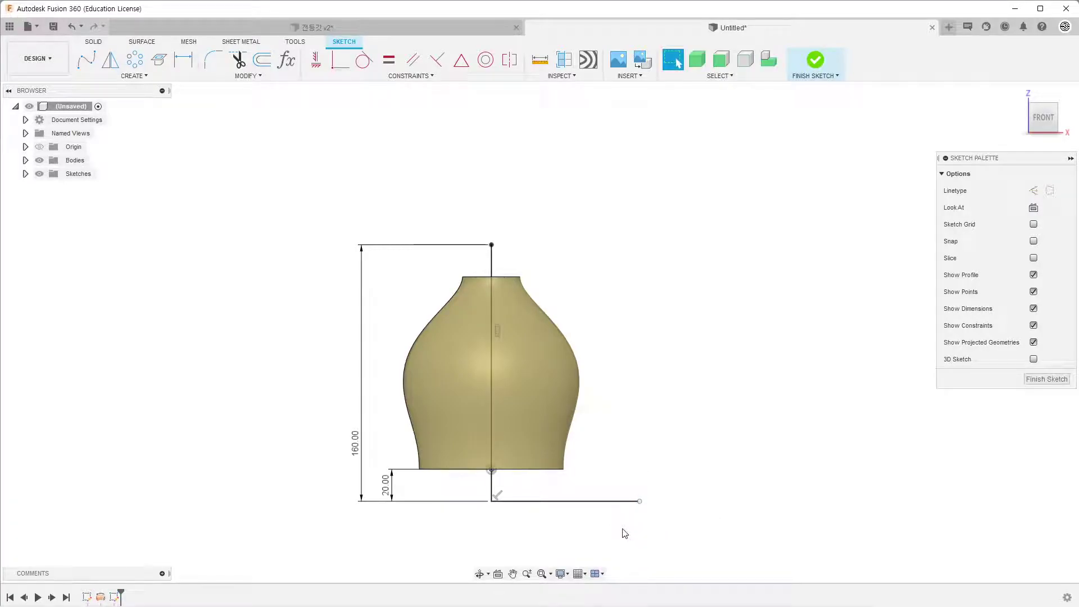
pyautogui.press('d')
pyautogui.click(559, 501)
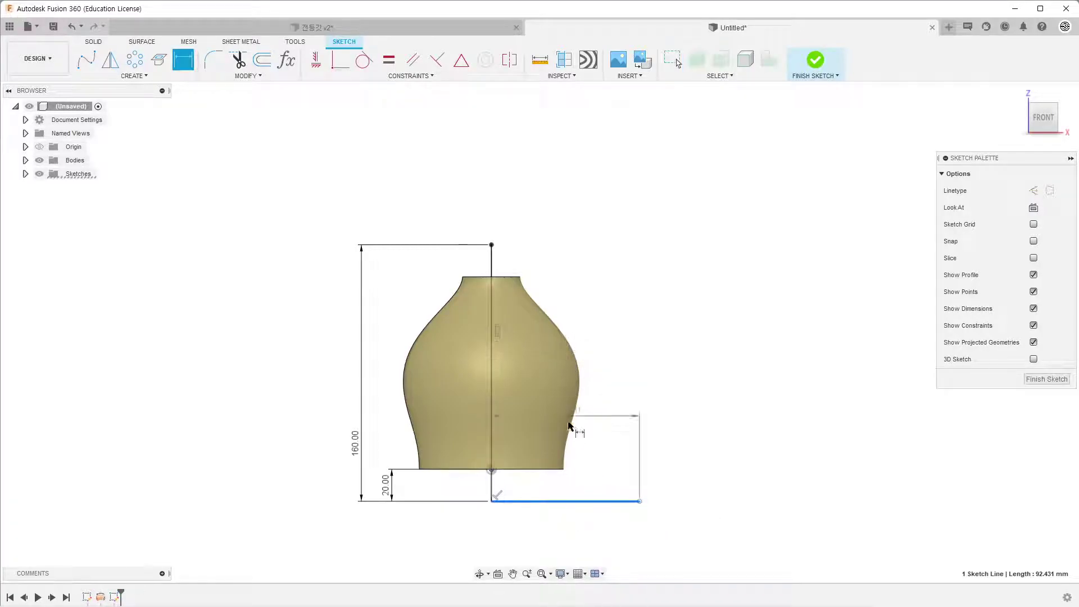
pyautogui.click(560, 536)
pyautogui.write('6')
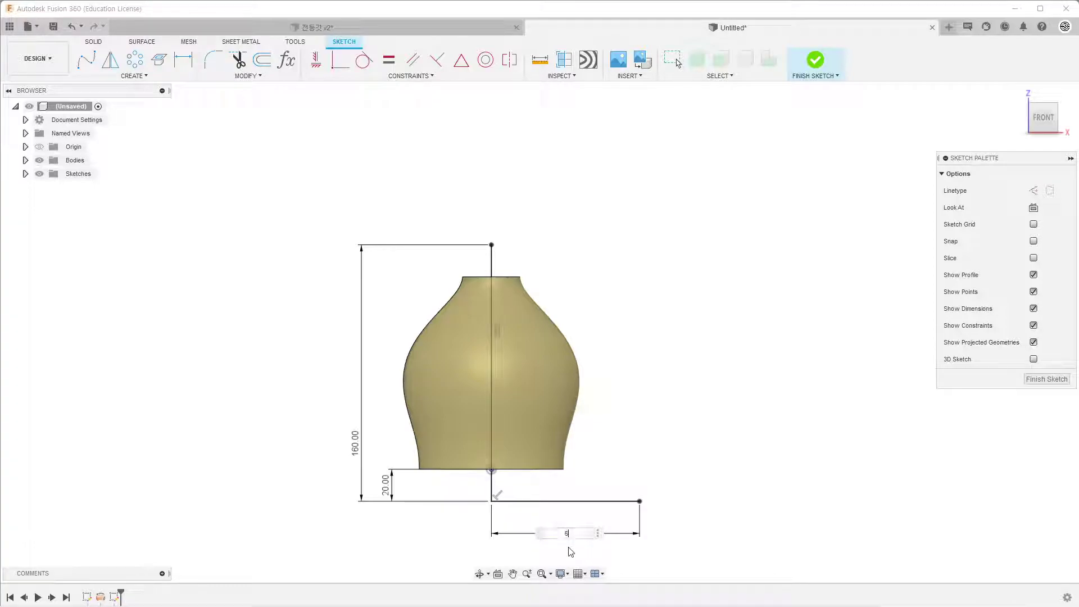
pyautogui.write('0')
pyautogui.press('Return')
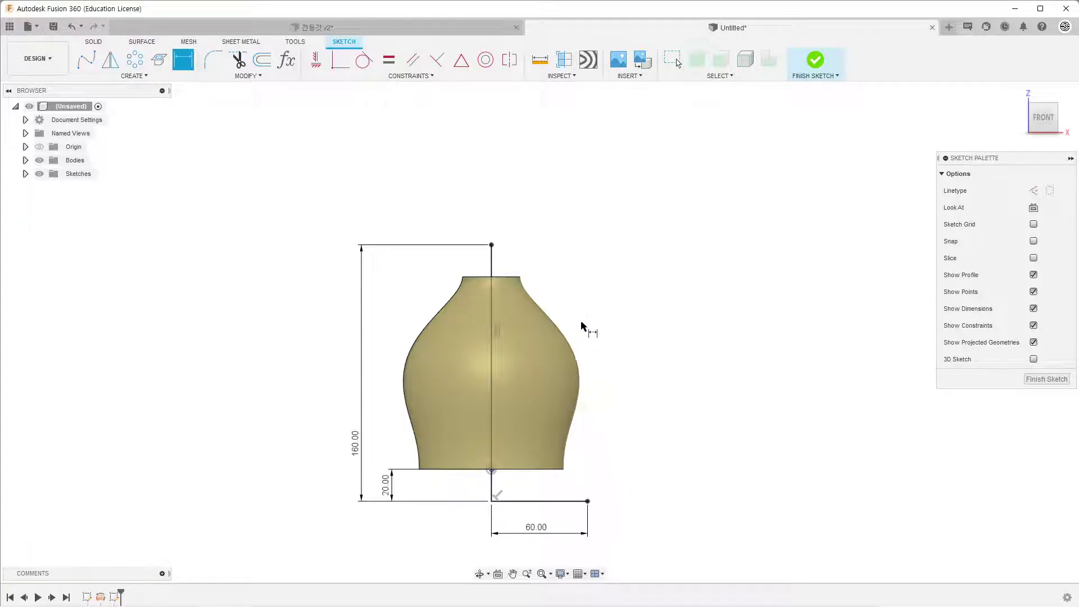
pyautogui.click(815, 60)
# Orbit to an angled view and begin a surface Sweep from the Create menu.
pyautogui.keyDown('shift'); pyautogui.moveTo(622, 272); pyautogui.dragTo(587, 309, button='middle'); pyautogui.keyUp('shift')
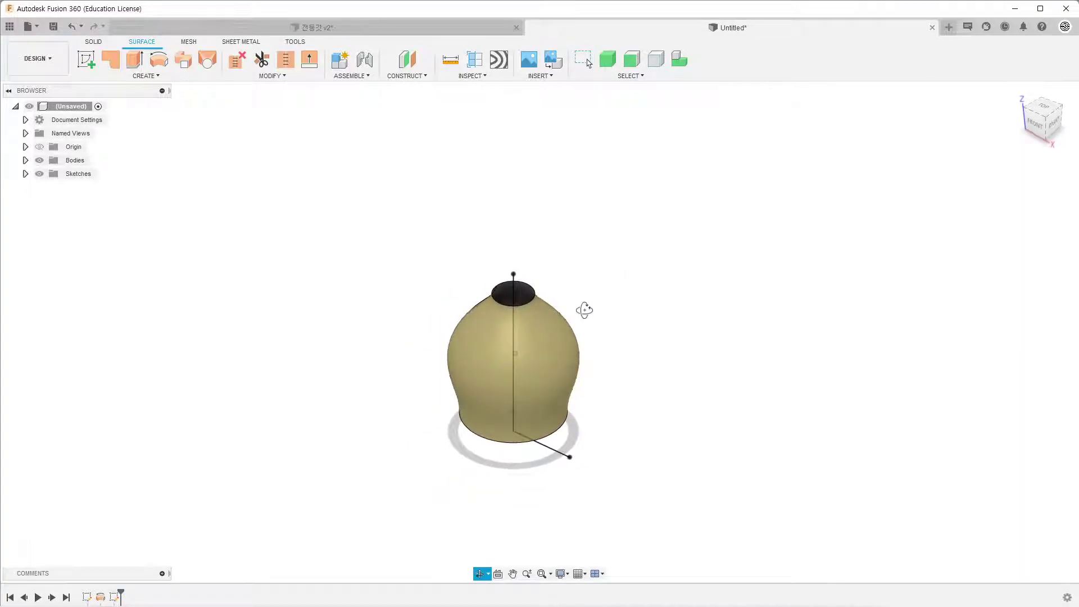
pyautogui.press('Escape')
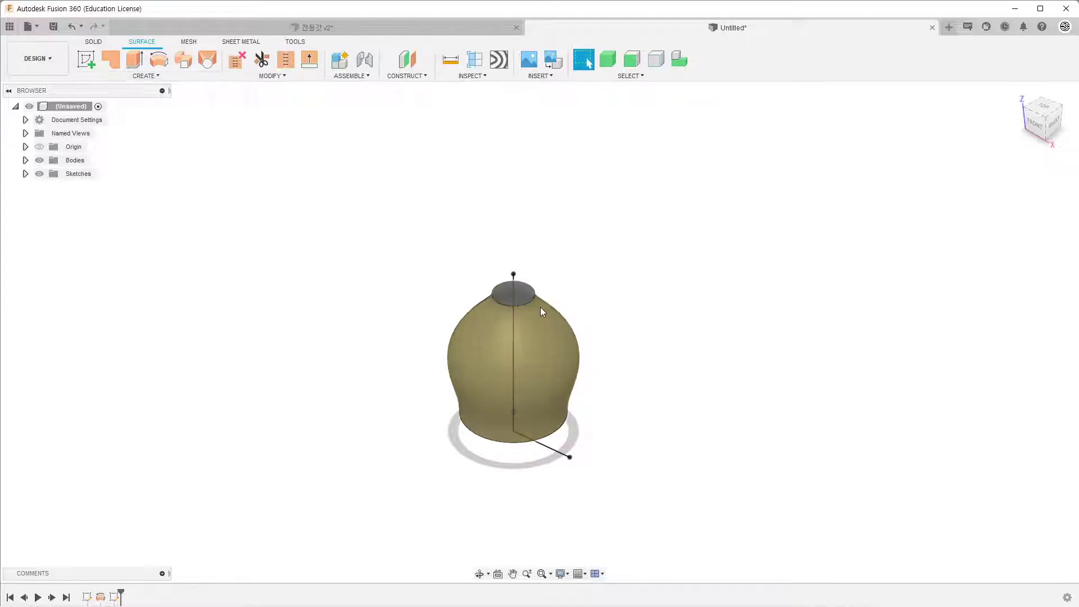
pyautogui.click(149, 85)
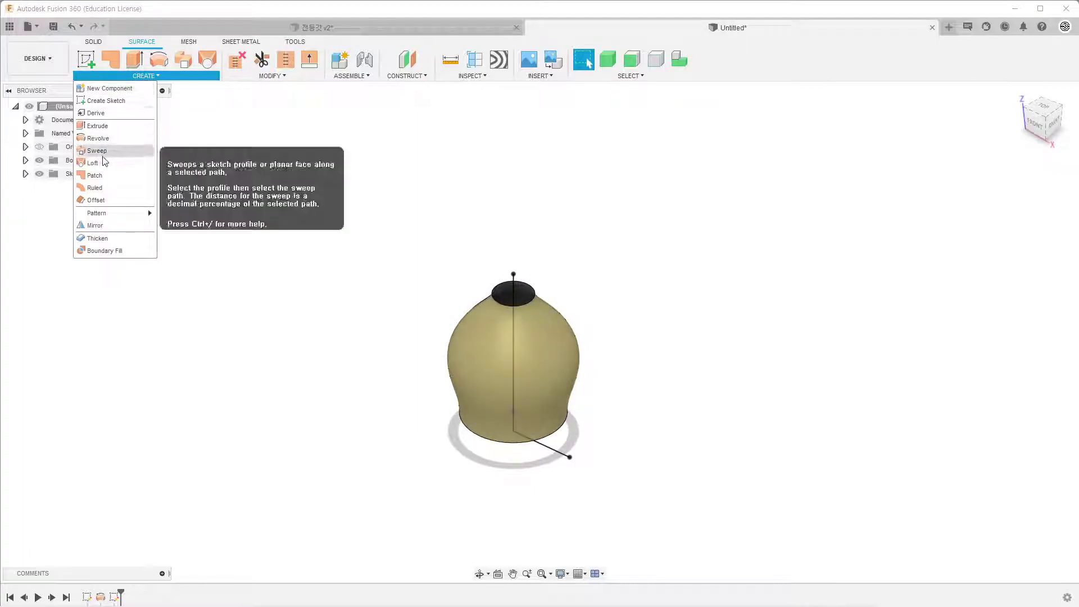
pyautogui.click(101, 154)
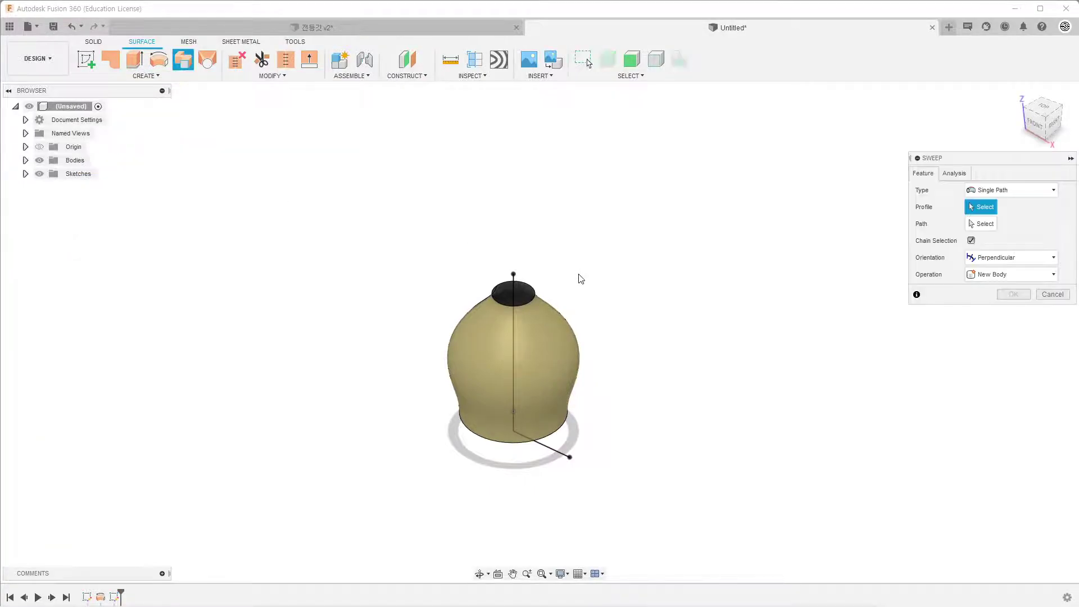
# Sweep the 60 mm horizontal line along the vertical line with a 560° twist angle.
pyautogui.click(562, 453)
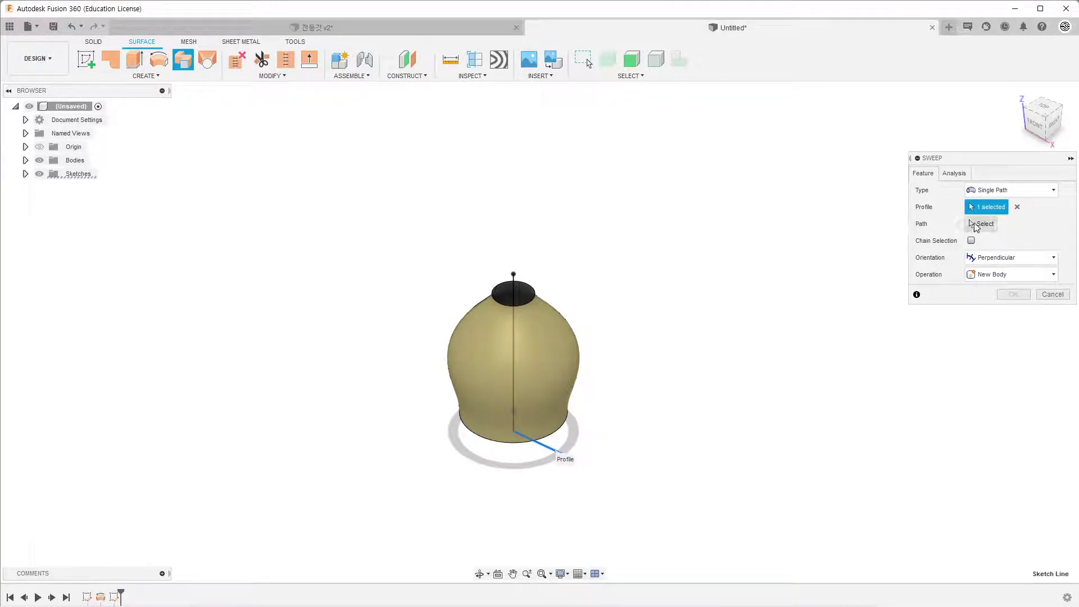
pyautogui.click(517, 333)
pyautogui.moveTo(673, 352)
pyautogui.keyDown('shift'); pyautogui.mouseDown(button='middle')
pyautogui.moveTo(720, 316)
pyautogui.moveTo(695, 340)
pyautogui.mouseUp(button='middle'); pyautogui.keyUp('shift')
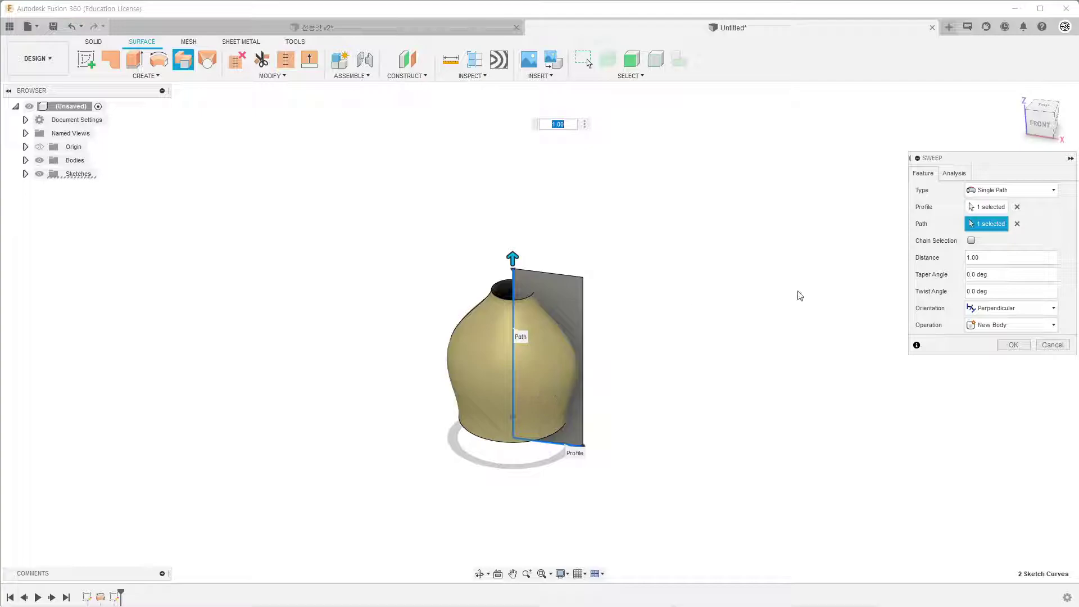
pyautogui.keyDown('shift'); pyautogui.moveTo(646, 290); pyautogui.dragTo(639, 297, button='middle'); pyautogui.keyUp('shift')
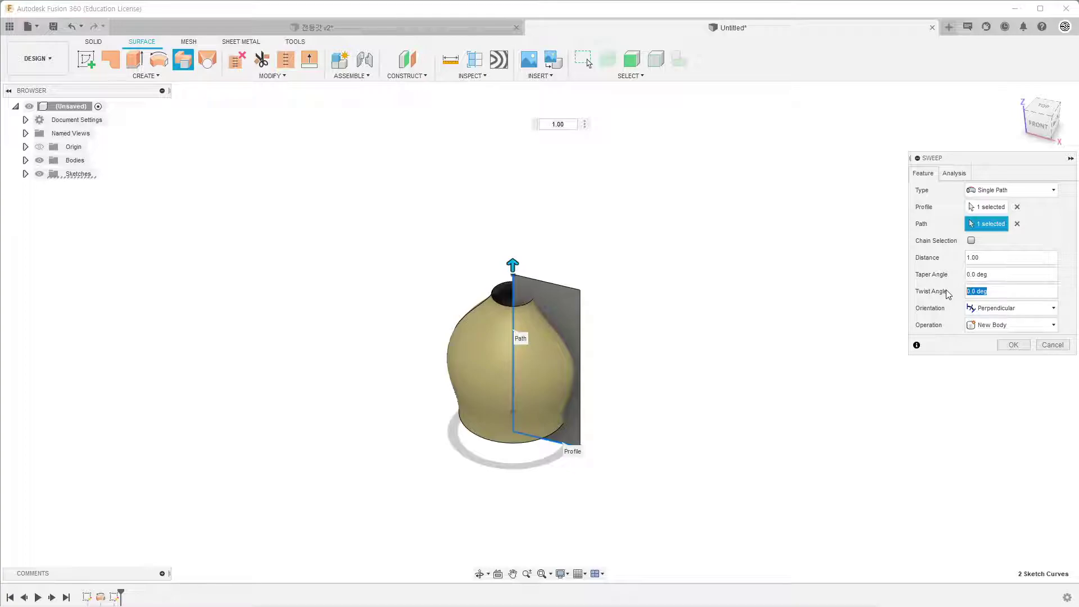
pyautogui.click(1011, 291)
pyautogui.write('60')
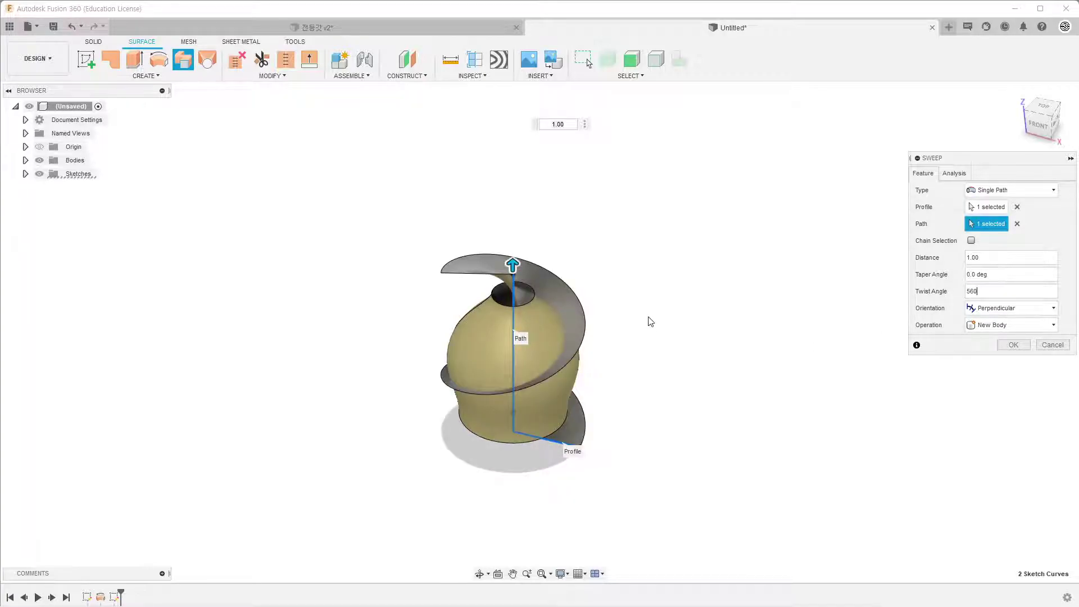
pyautogui.keyDown('shift'); pyautogui.moveTo(651, 321); pyautogui.dragTo(665, 296, button='middle'); pyautogui.keyUp('shift')
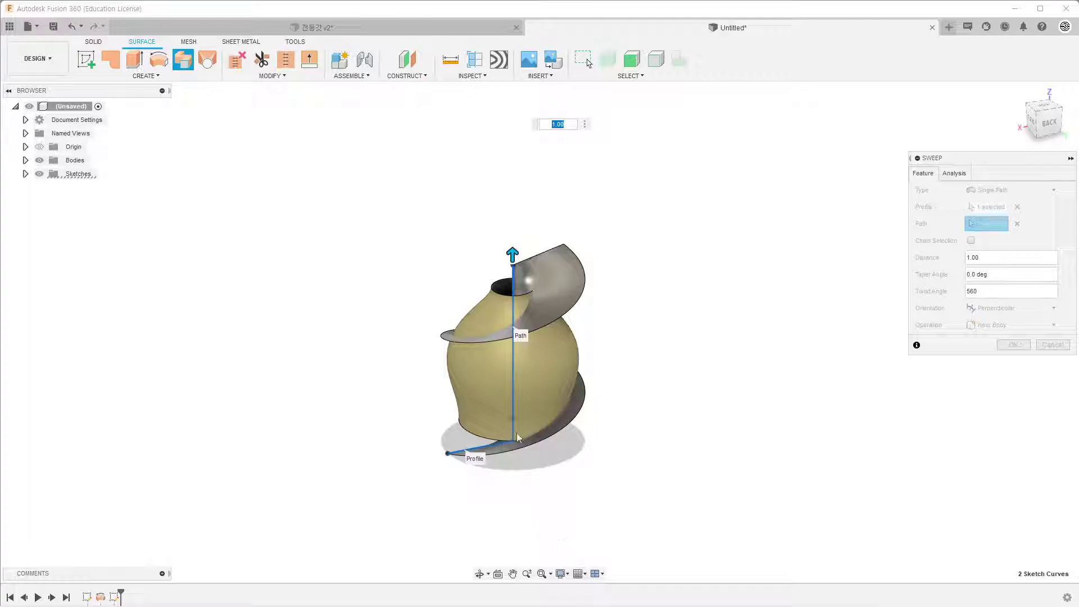
pyautogui.keyDown('shift'); pyautogui.moveTo(623, 351); pyautogui.dragTo(602, 320, button='middle'); pyautogui.keyUp('shift')
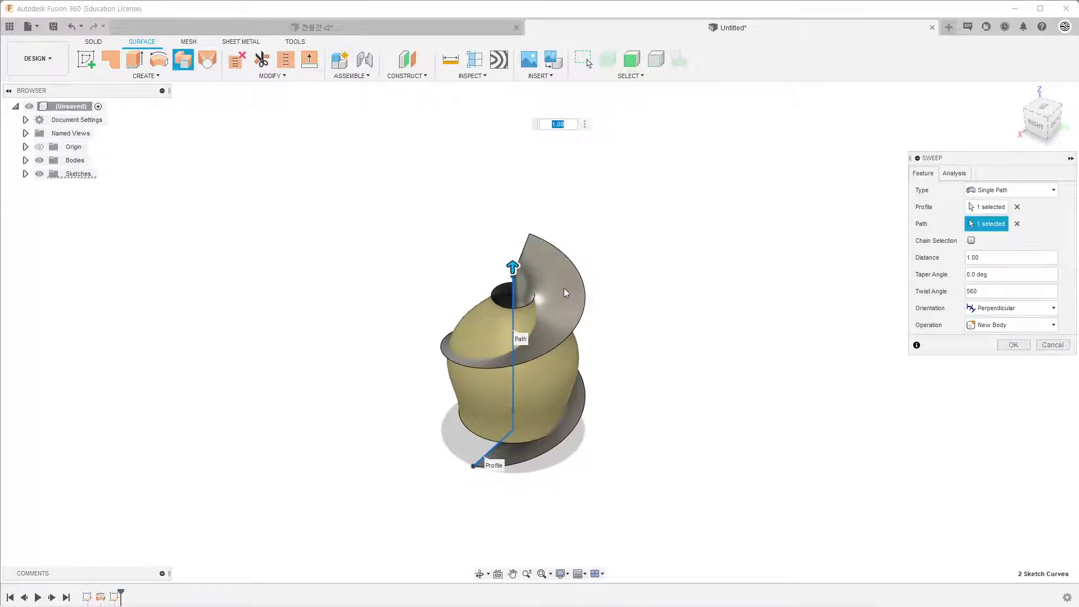
pyautogui.click(1016, 344)
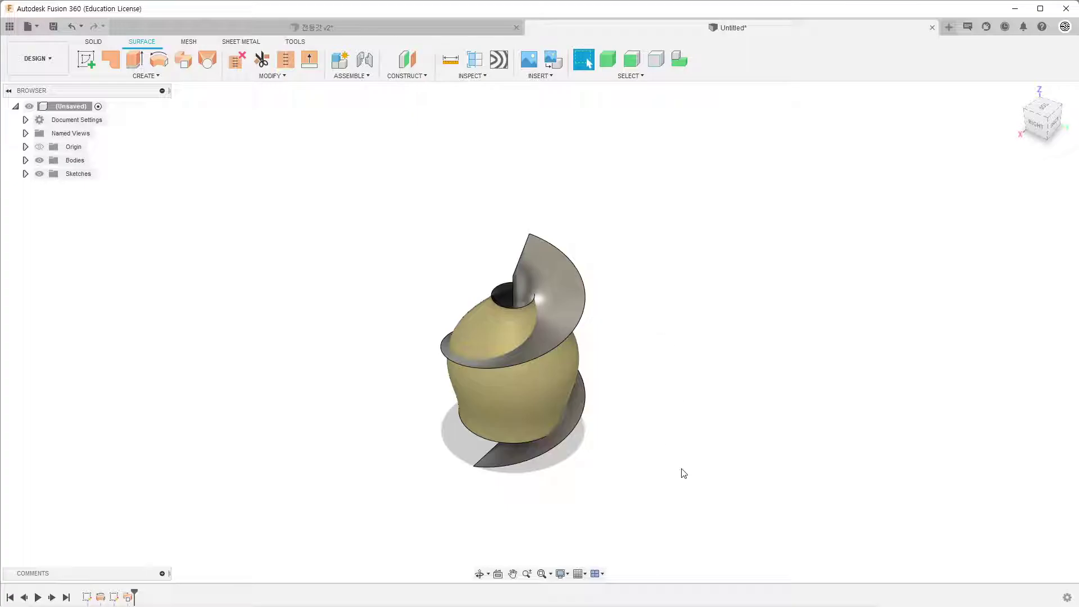
# Split the vase face using the spiral sheet as the splitting tool.
pyautogui.moveTo(683, 474)
pyautogui.keyDown('shift'); pyautogui.mouseDown(button='middle')
pyautogui.moveTo(696, 448)
pyautogui.moveTo(680, 412)
pyautogui.moveTo(665, 407)
pyautogui.moveTo(667, 416)
pyautogui.mouseUp(button='middle'); pyautogui.keyUp('shift')
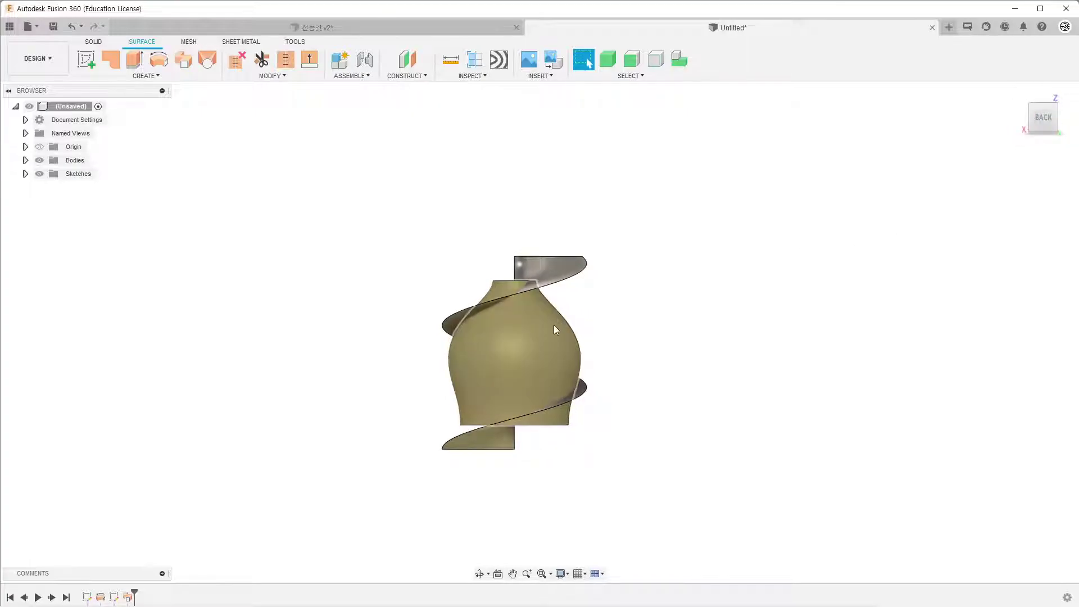
pyautogui.moveTo(555, 326)
pyautogui.keyDown('shift'); pyautogui.mouseDown(button='middle')
pyautogui.moveTo(465, 261)
pyautogui.moveTo(656, 272)
pyautogui.moveTo(638, 277)
pyautogui.mouseUp(button='middle'); pyautogui.keyUp('shift')
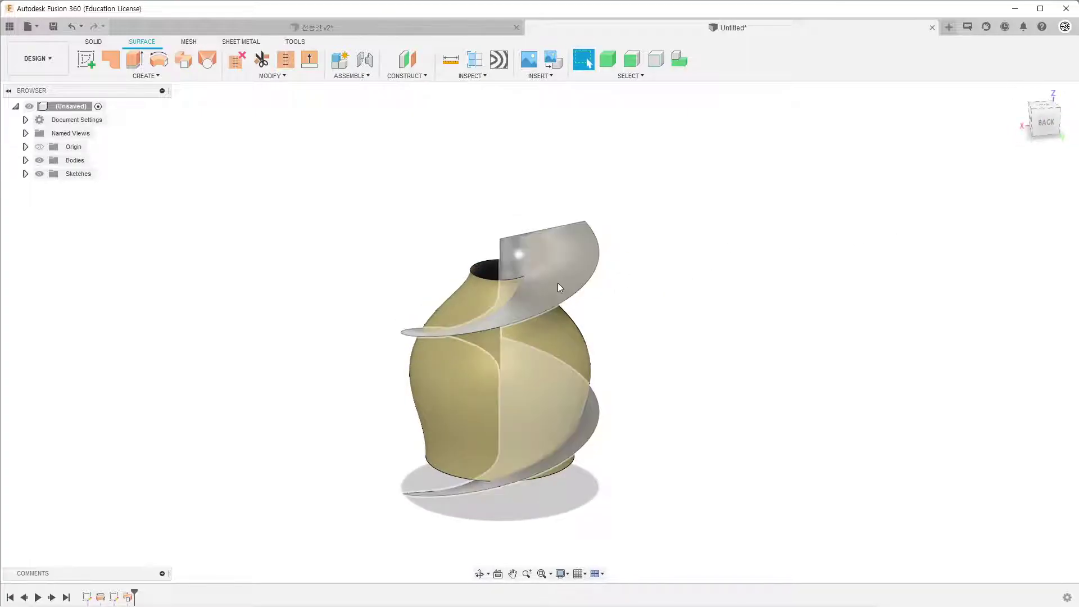
pyautogui.click(292, 77)
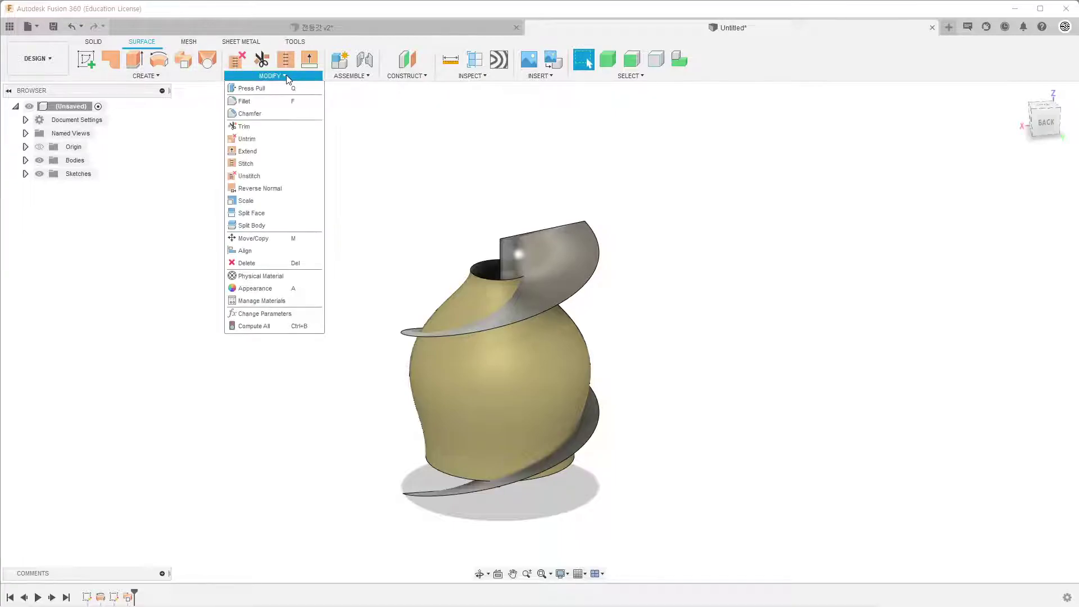
pyautogui.click(252, 214)
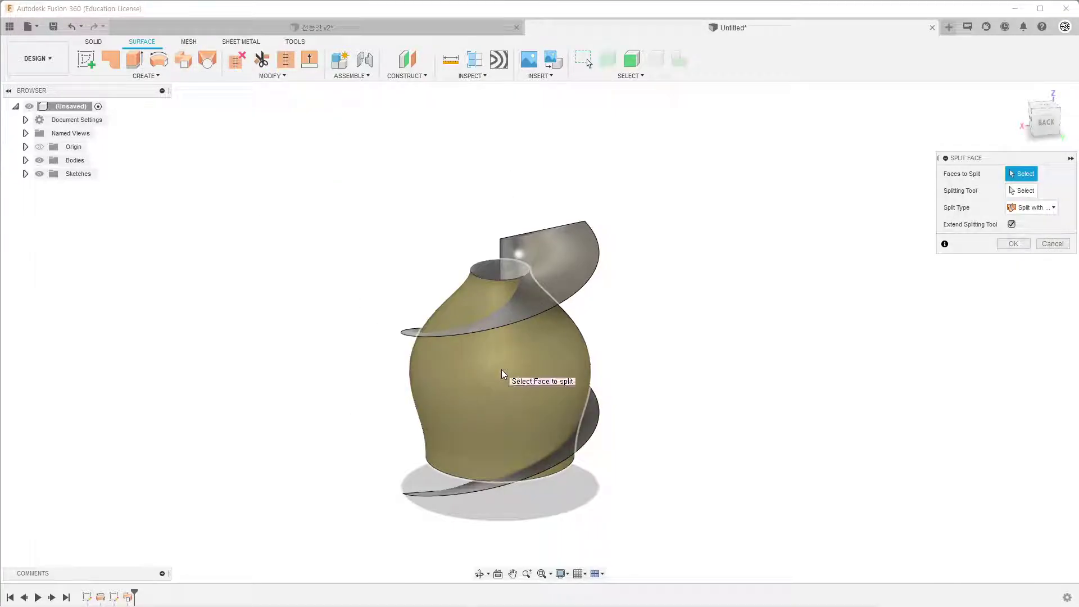
pyautogui.click(1024, 192)
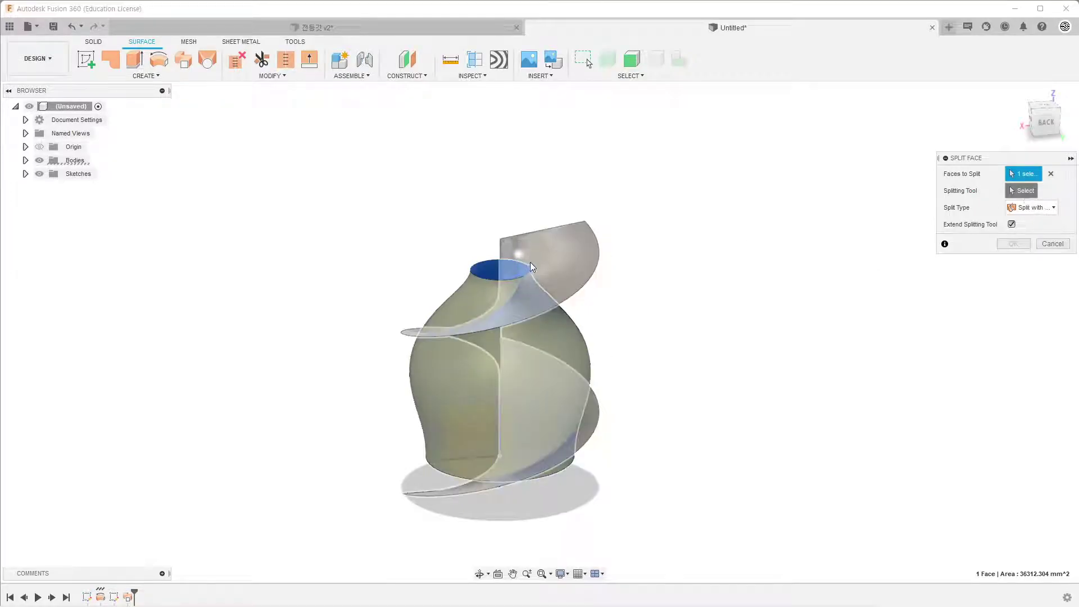
pyautogui.click(554, 261)
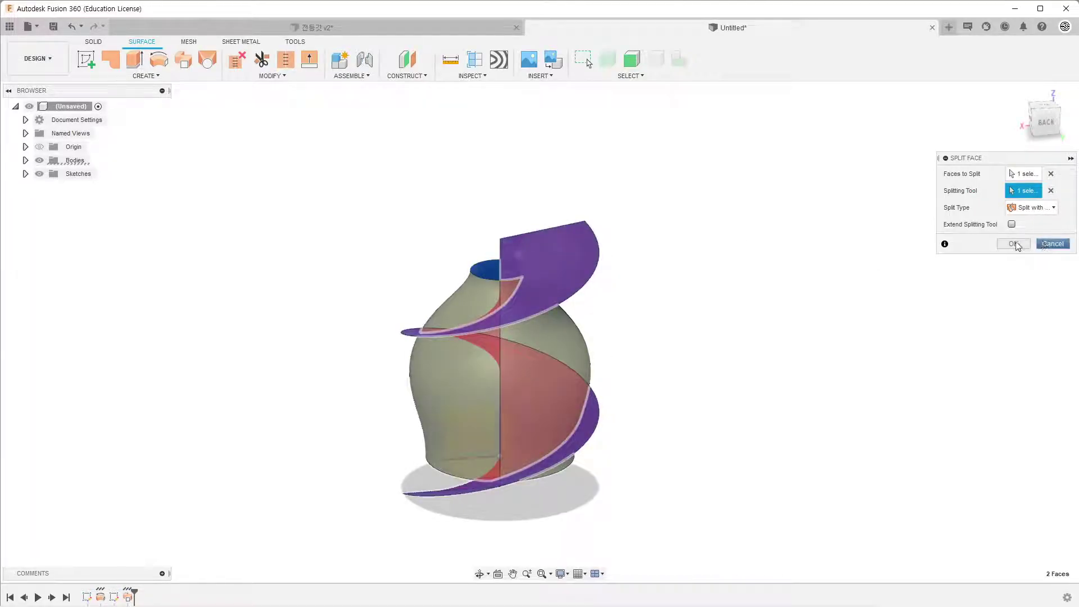
pyautogui.click(1014, 244)
# Hide the spiral sheet body and orbit to inspect the split vase.
pyautogui.click(26, 160)
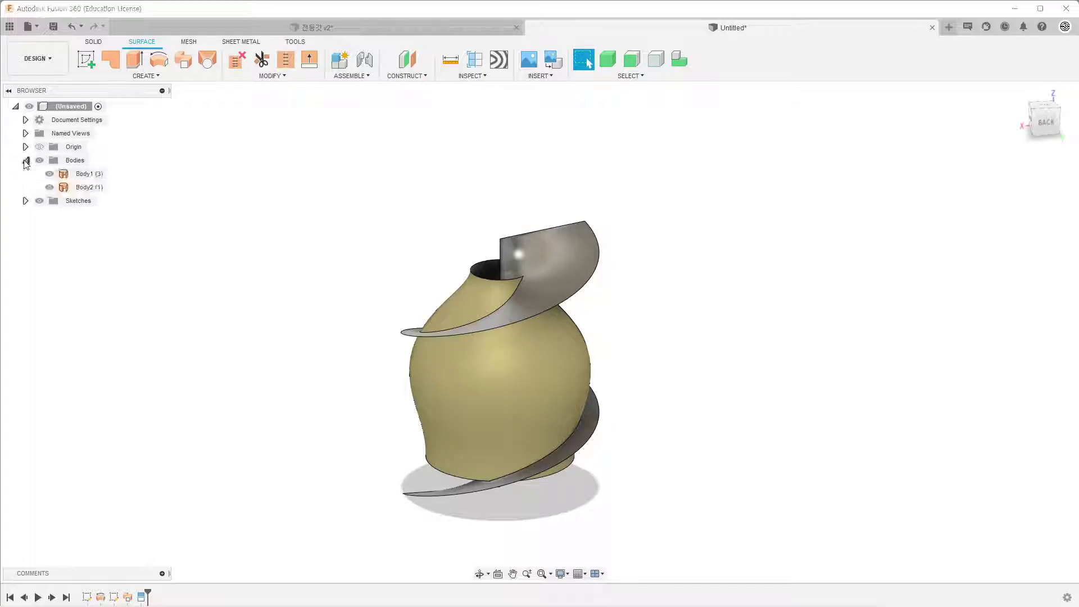
pyautogui.click(50, 187)
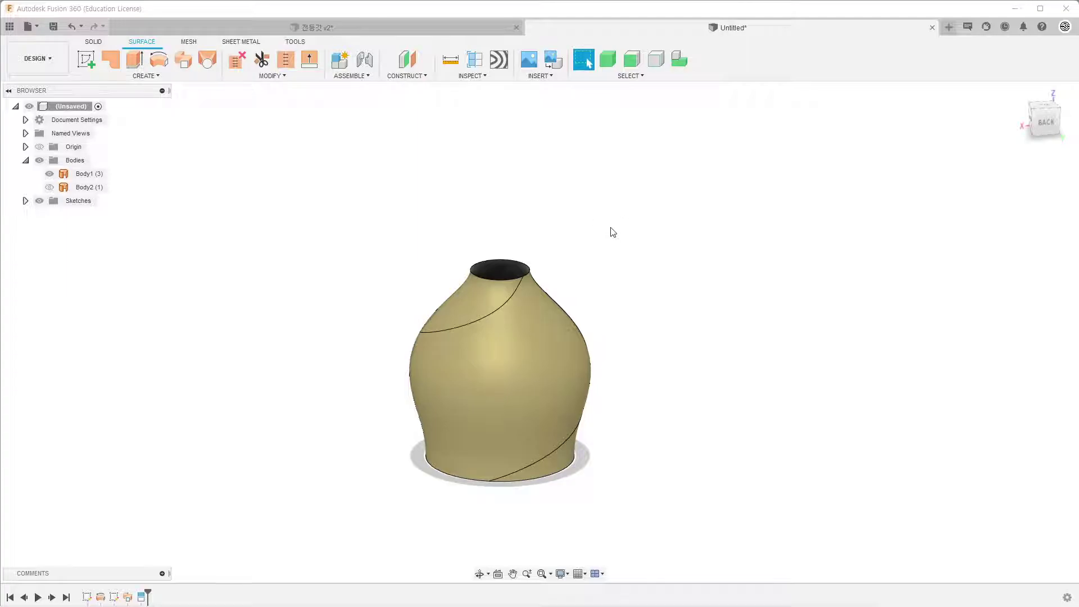
pyautogui.moveTo(652, 222)
pyautogui.keyDown('shift'); pyautogui.mouseDown(button='middle')
pyautogui.moveTo(639, 206)
pyautogui.moveTo(611, 224)
pyautogui.moveTo(605, 190)
pyautogui.moveTo(612, 260)
pyautogui.mouseUp(button='middle'); pyautogui.keyUp('shift')
pyautogui.moveTo(454, 315)
pyautogui.keyDown('shift'); pyautogui.mouseDown(button='middle')
pyautogui.moveTo(848, 241)
pyautogui.moveTo(720, 296)
pyautogui.mouseUp(button='middle'); pyautogui.keyUp('shift')
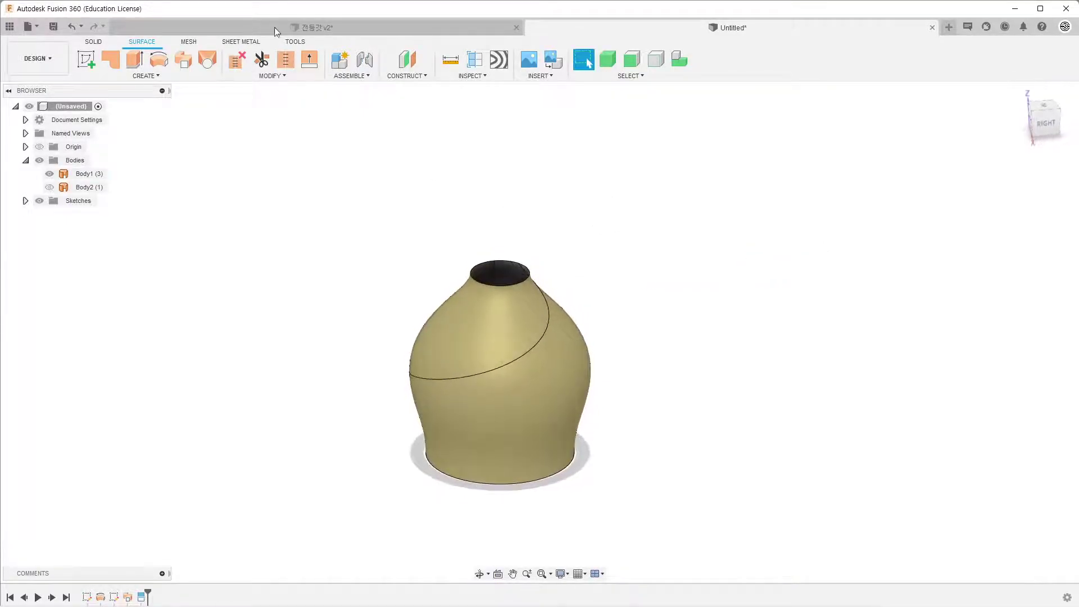
# In the Solid tools, start a Pipe and pick the vase's spiral edge as its path.
pyautogui.click(157, 76)
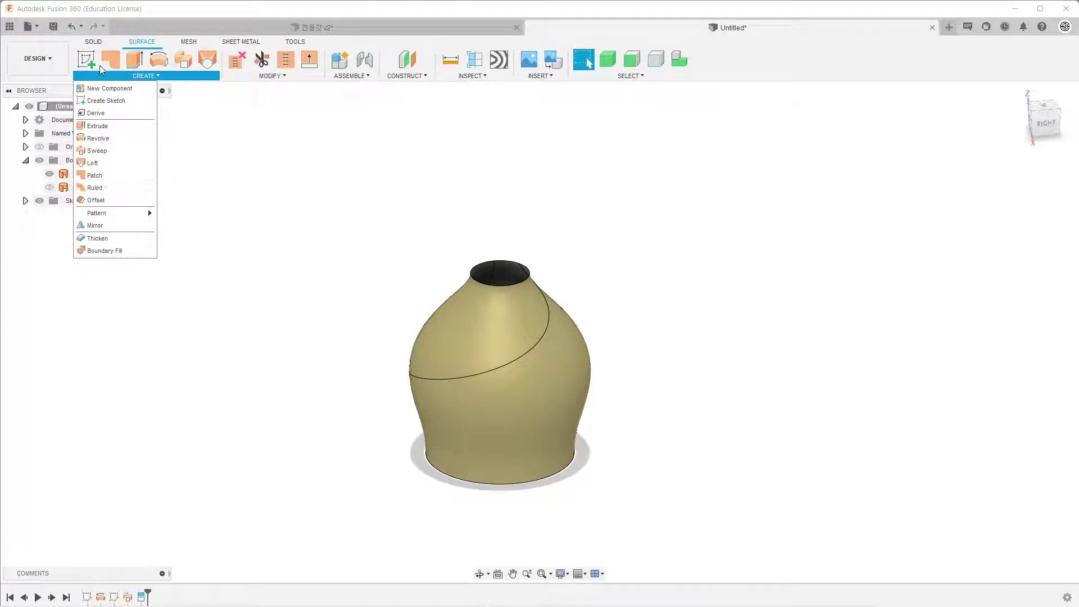
pyautogui.click(94, 42)
pyautogui.click(130, 77)
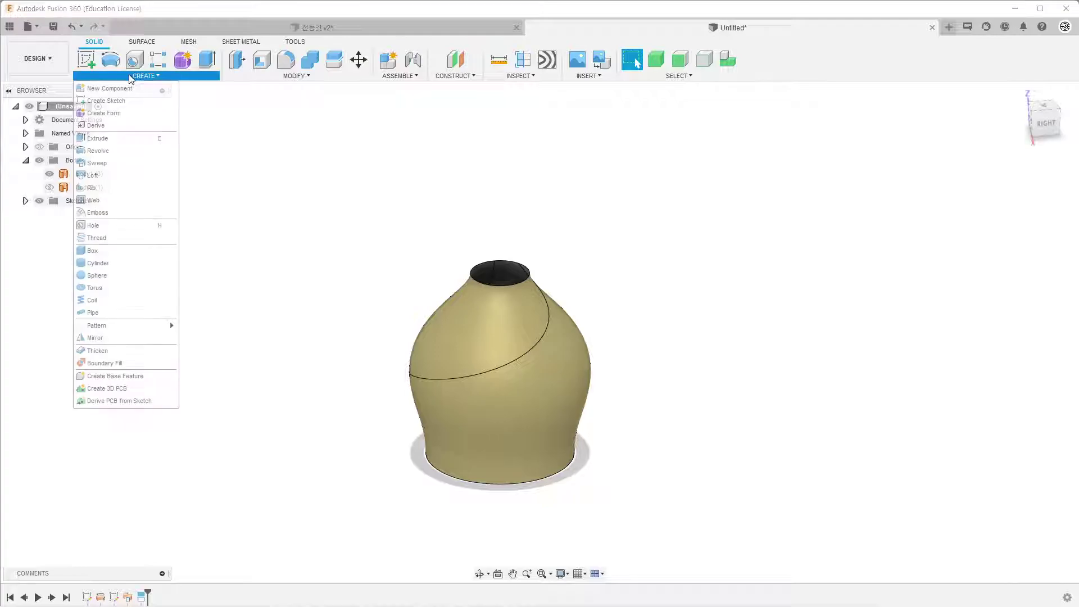
pyautogui.click(107, 312)
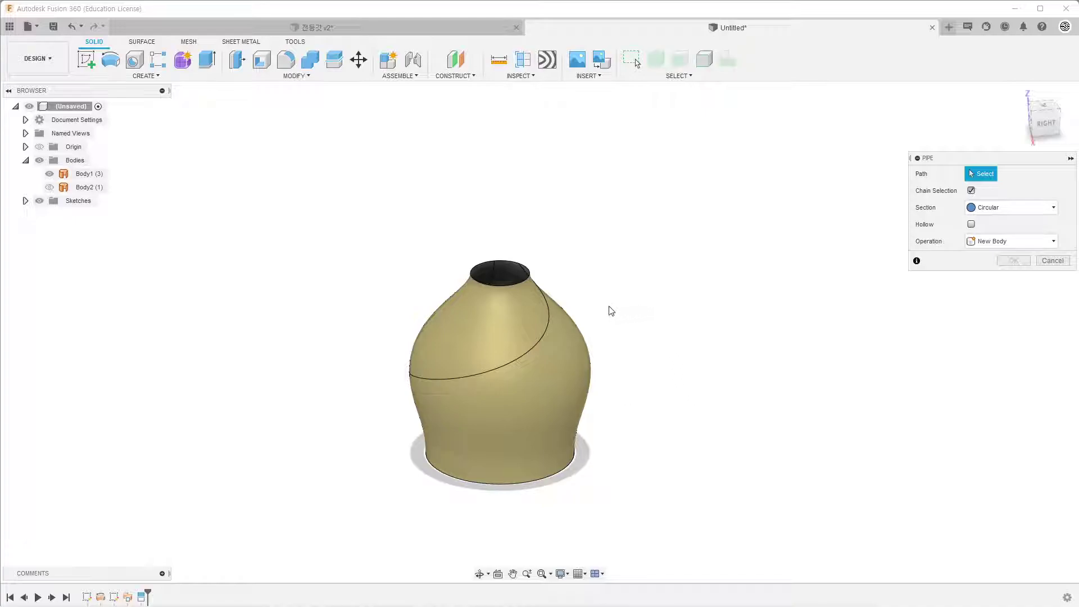
pyautogui.moveTo(611, 311)
pyautogui.keyDown('shift'); pyautogui.mouseDown(button='middle')
pyautogui.moveTo(743, 278)
pyautogui.moveTo(884, 272)
pyautogui.mouseUp(button='middle'); pyautogui.keyUp('shift')
pyautogui.click(521, 436)
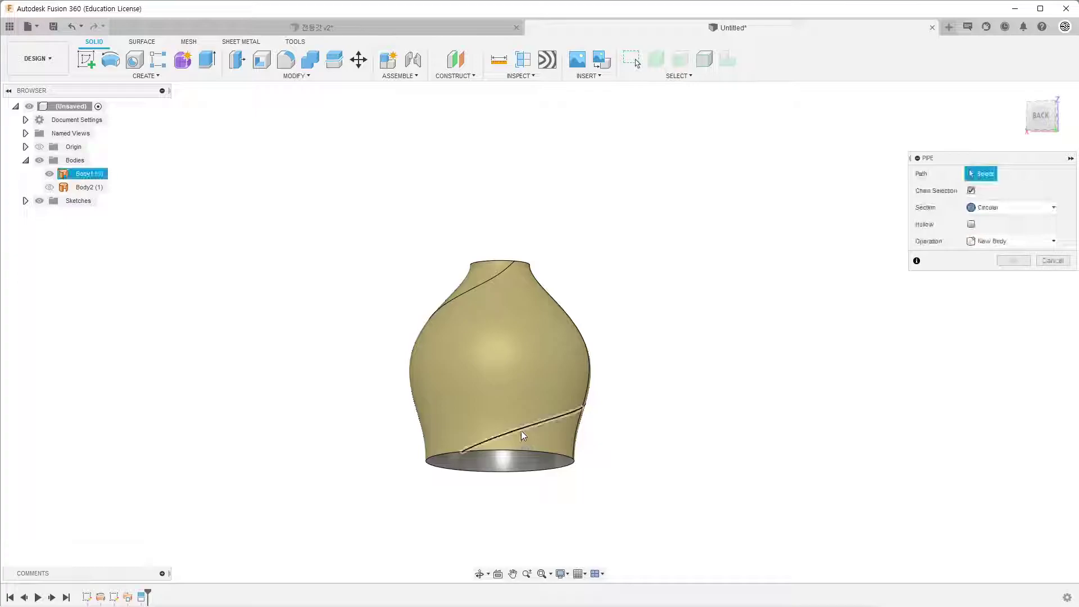
pyautogui.moveTo(721, 354)
pyautogui.keyDown('shift'); pyautogui.mouseDown(button='middle')
pyautogui.moveTo(713, 331)
pyautogui.moveTo(646, 365)
pyautogui.moveTo(678, 301)
pyautogui.moveTo(748, 297)
pyautogui.moveTo(711, 309)
pyautogui.mouseUp(button='middle'); pyautogui.keyUp('shift')
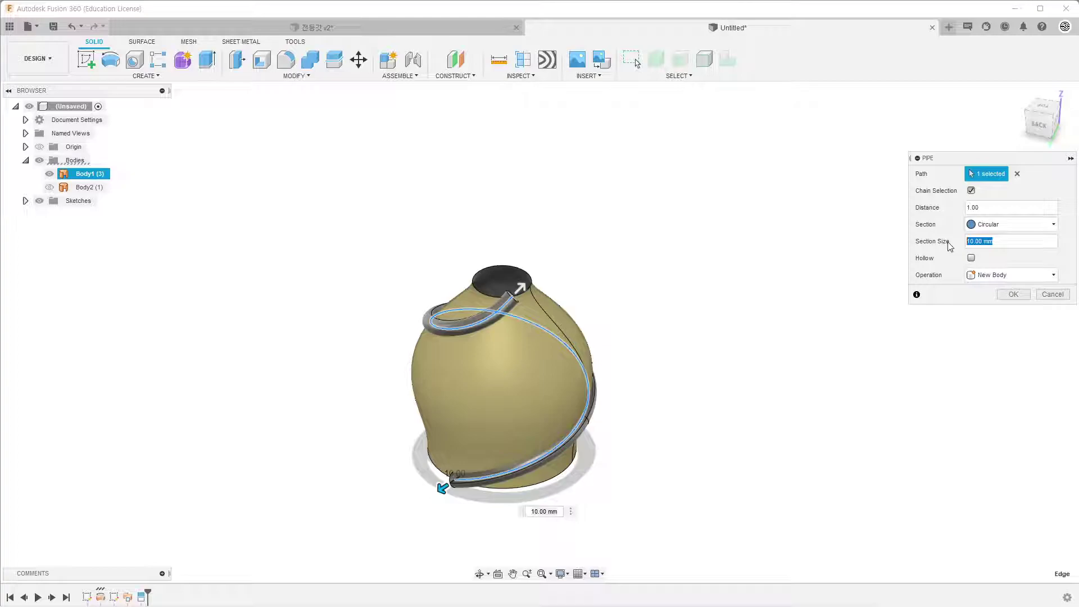
# Set the pipe section size to 8 mm and create it as new body Body3.
pyautogui.write('0')
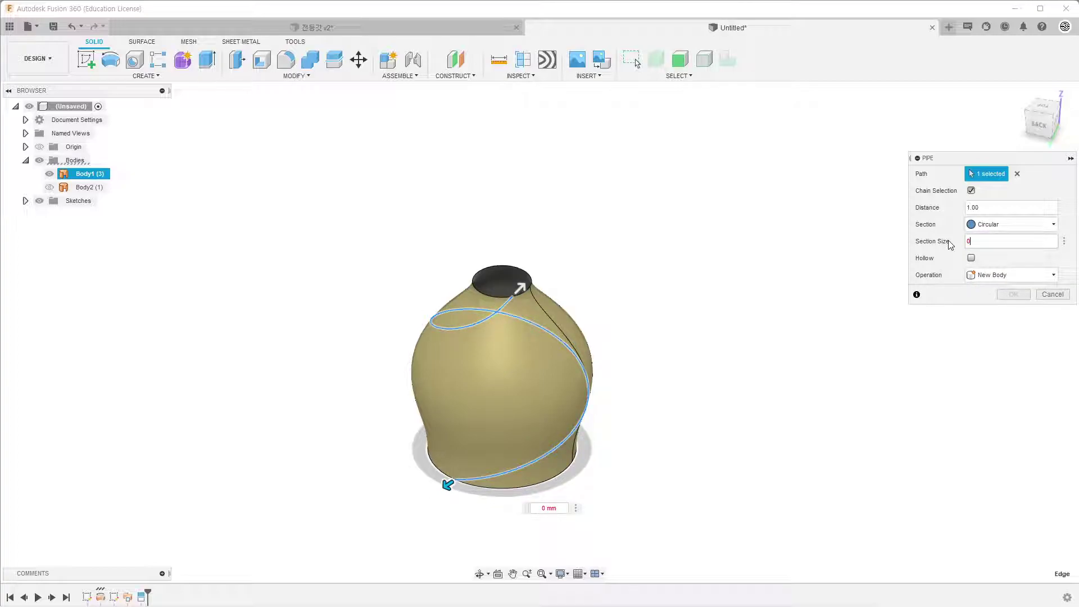
pyautogui.press('BackSpace')
pyautogui.write('8')
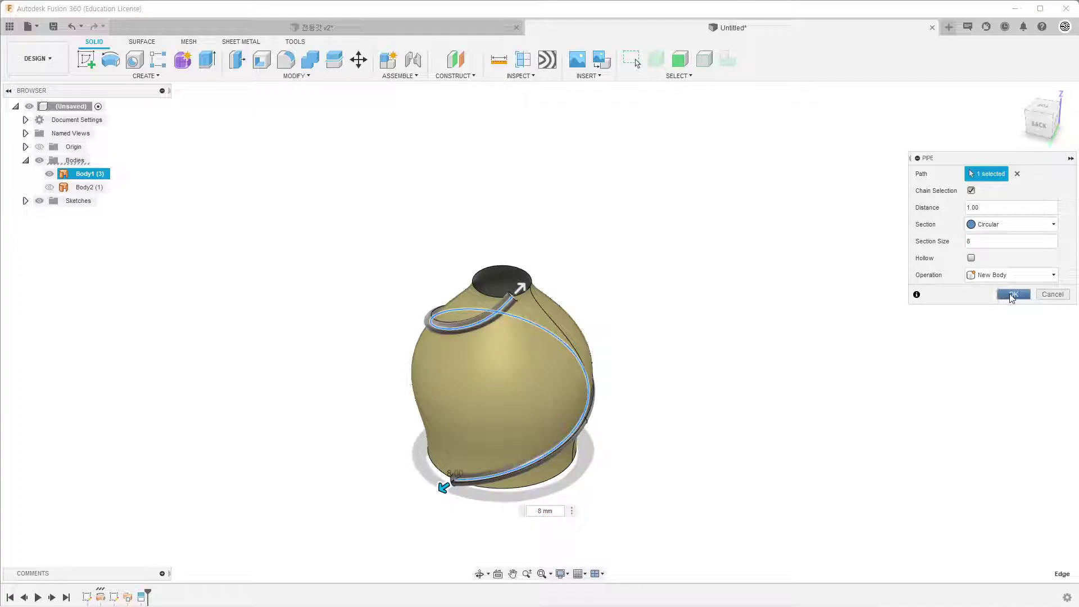
pyautogui.click(1009, 293)
pyautogui.moveTo(713, 302)
pyautogui.keyDown('shift'); pyautogui.mouseDown(button='middle')
pyautogui.moveTo(719, 273)
pyautogui.moveTo(581, 286)
pyautogui.moveTo(687, 282)
pyautogui.mouseUp(button='middle'); pyautogui.keyUp('shift')
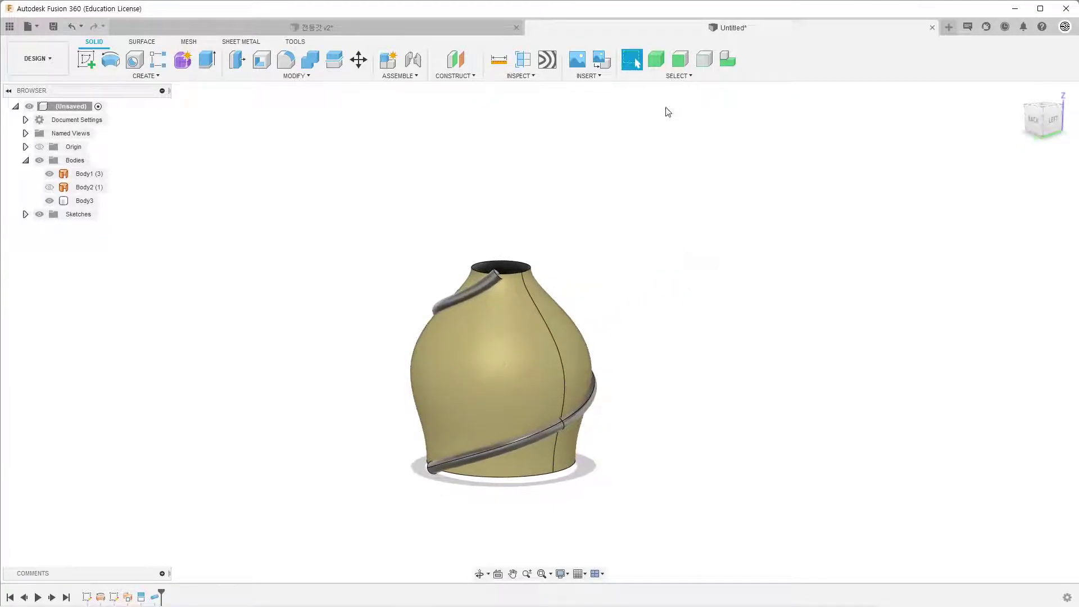
# Remove the split vase body Body1, then expand Sketches and view the profile sketch from the front.
pyautogui.click(466, 308)
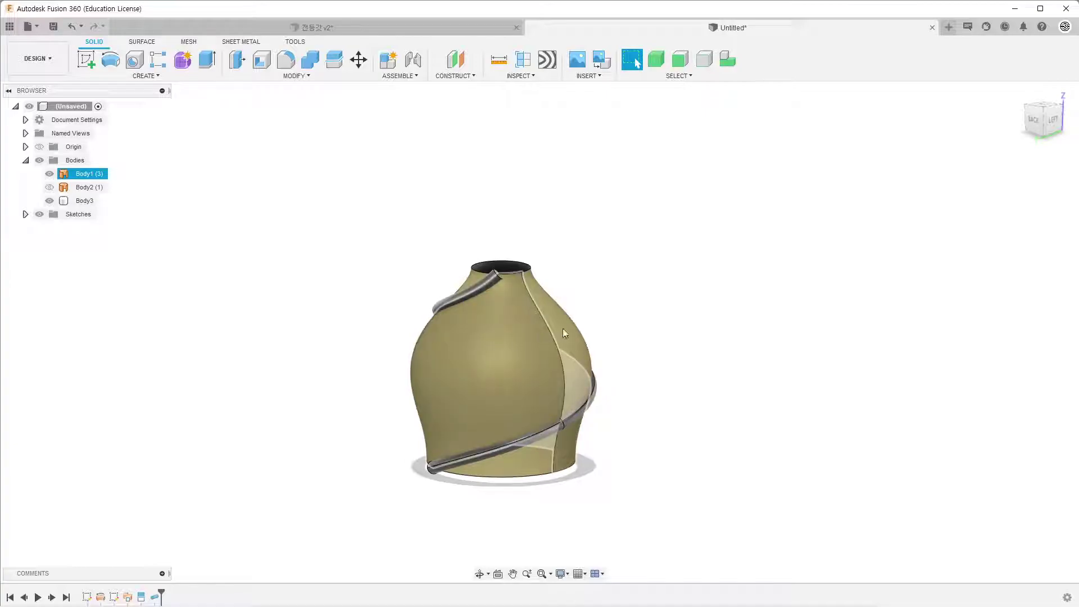
pyautogui.click(238, 330)
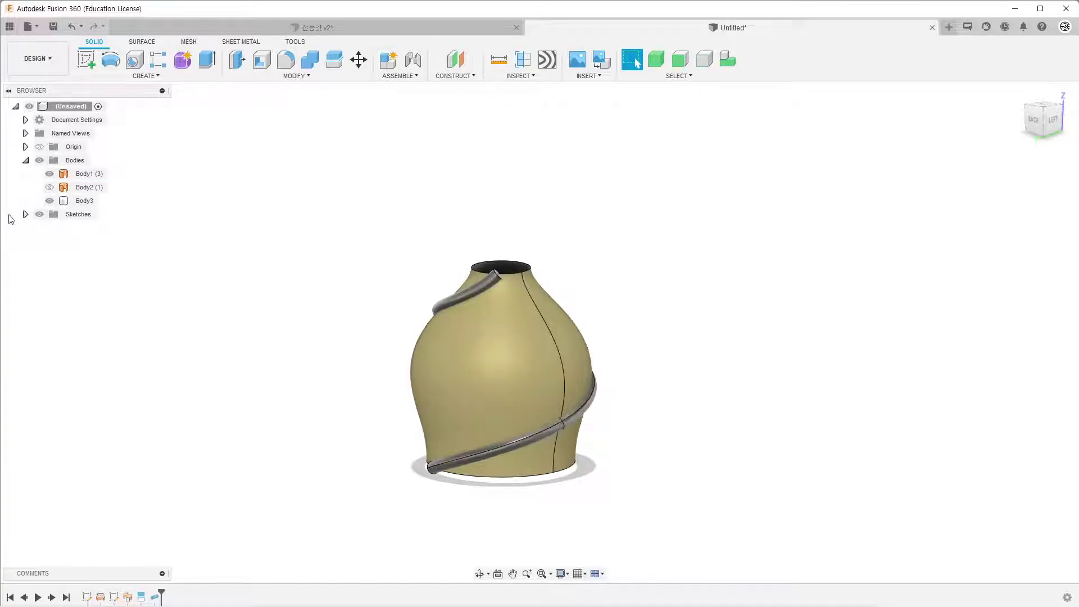
pyautogui.click(87, 174)
pyautogui.keyDown('ctrl'); pyautogui.click(500, 279); pyautogui.keyUp('ctrl')
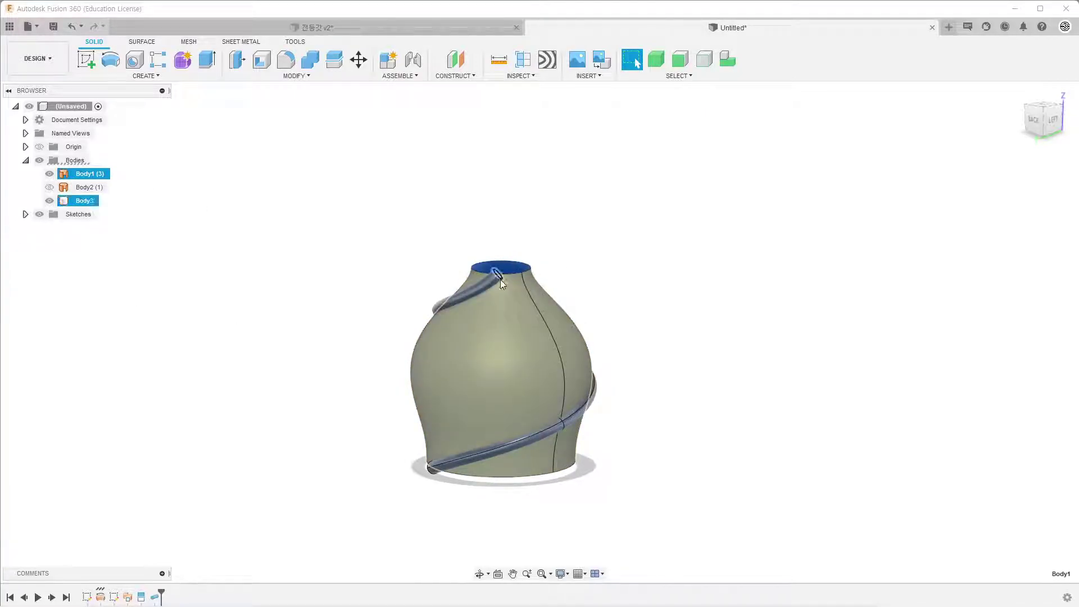
pyautogui.click(90, 174)
pyautogui.rightClick(91, 176)
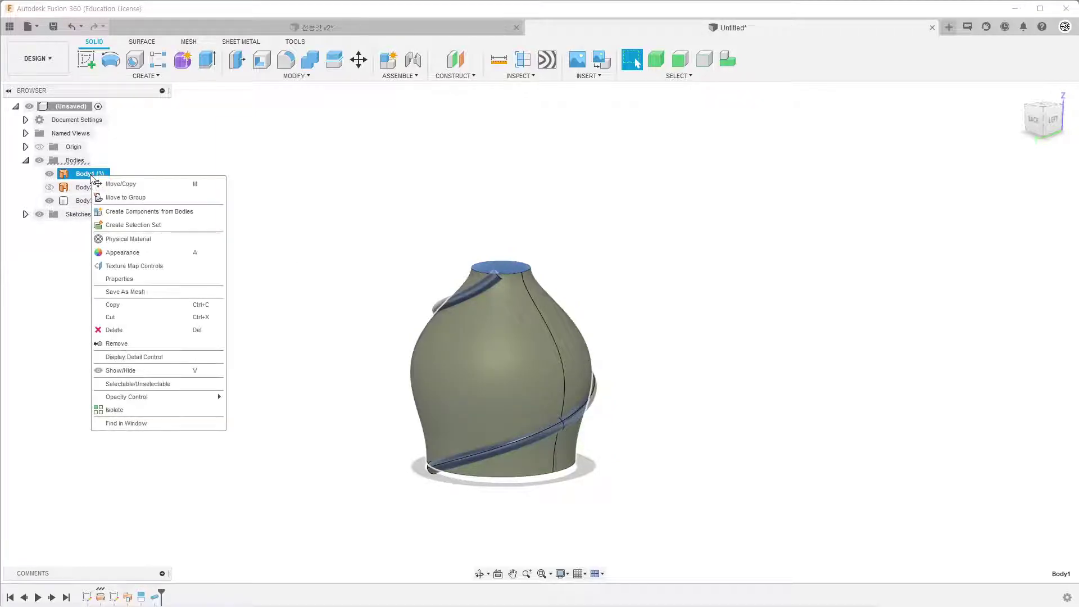
pyautogui.click(132, 344)
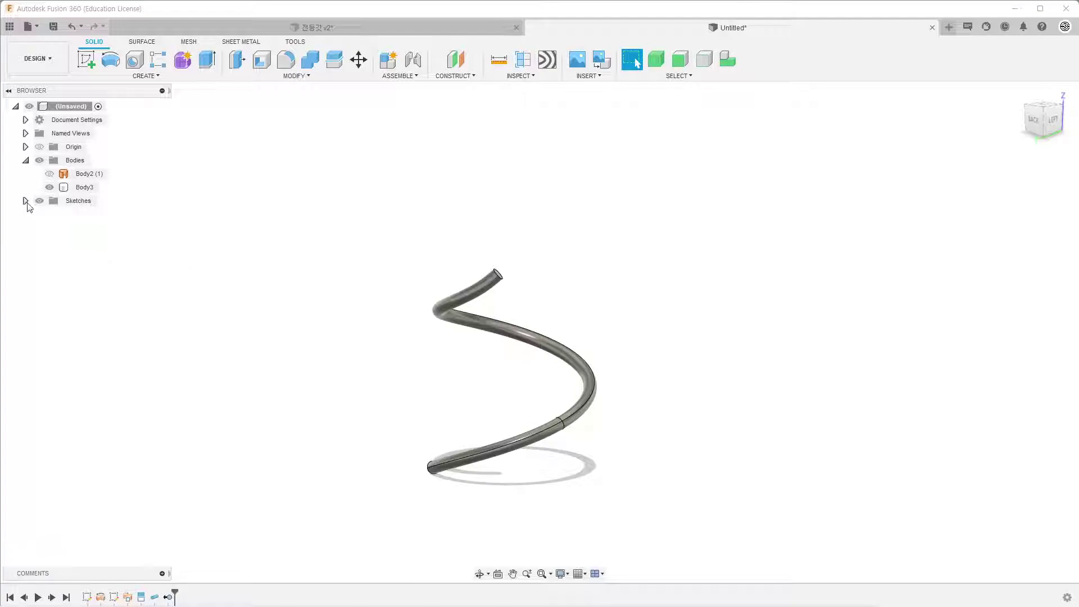
pyautogui.click(26, 201)
pyautogui.moveTo(445, 271)
pyautogui.keyDown('shift'); pyautogui.mouseDown(button='middle')
pyautogui.moveTo(508, 279)
pyautogui.moveTo(433, 285)
pyautogui.mouseUp(button='middle'); pyautogui.keyUp('shift')
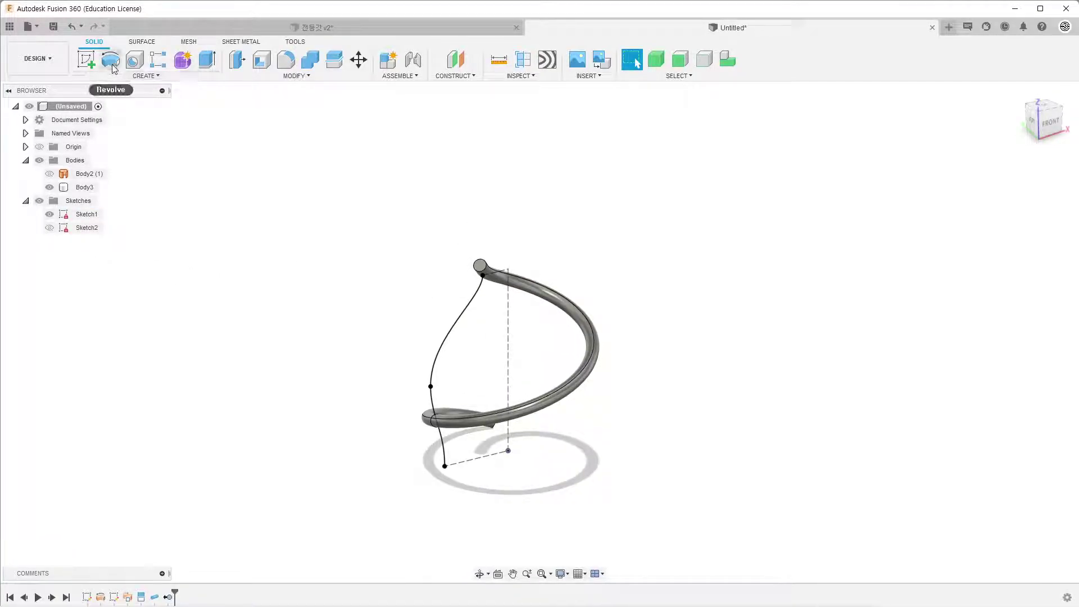
# Surface-revolve the profile spline 360° about the vertical centre line into new body Body4.
pyautogui.click(144, 43)
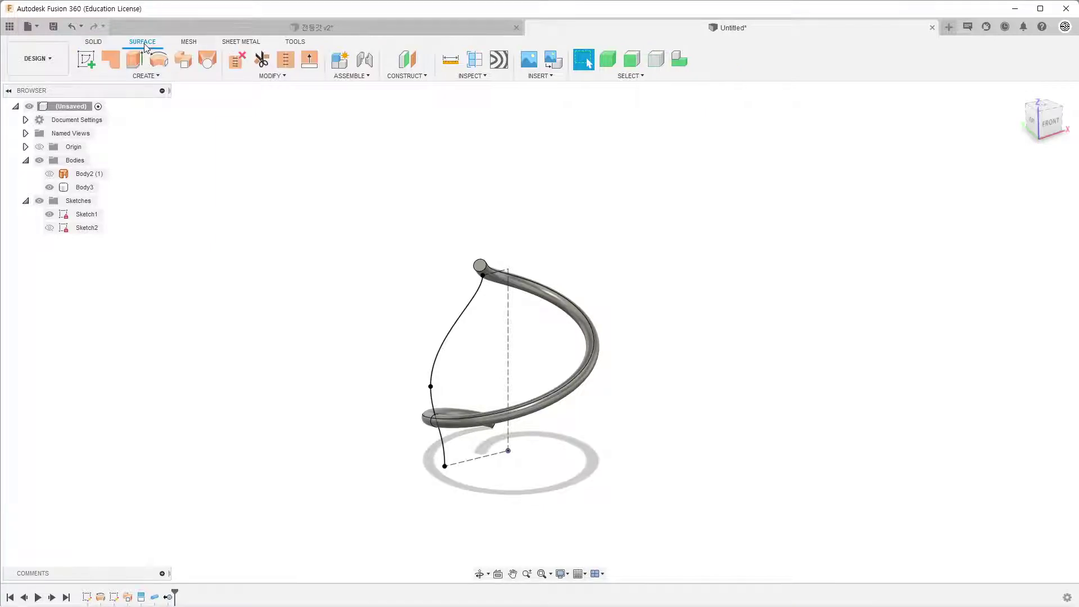
pyautogui.click(146, 76)
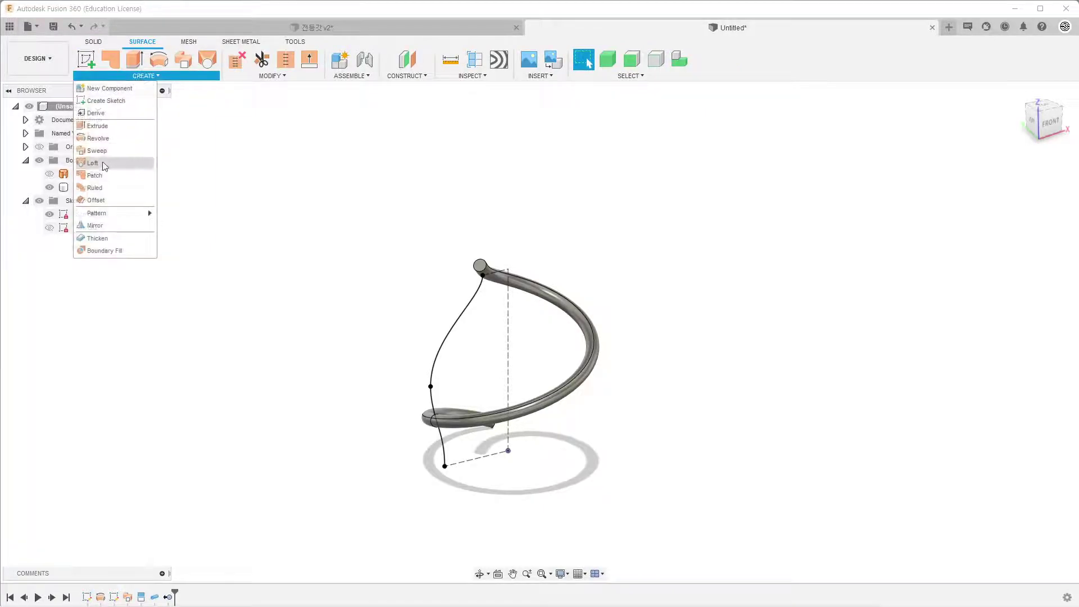
pyautogui.click(110, 139)
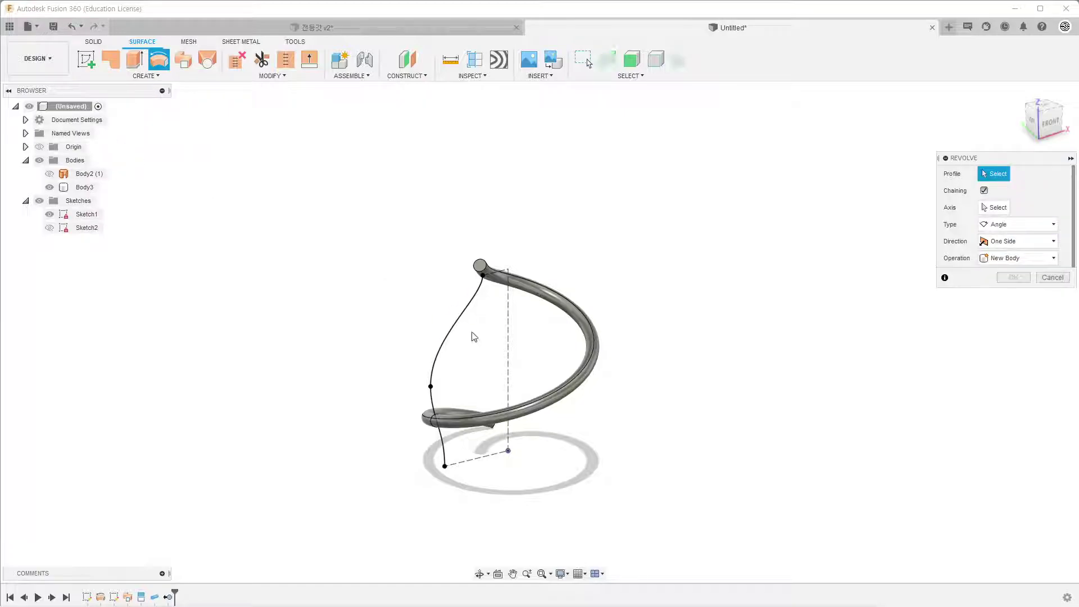
pyautogui.click(455, 329)
pyautogui.click(992, 209)
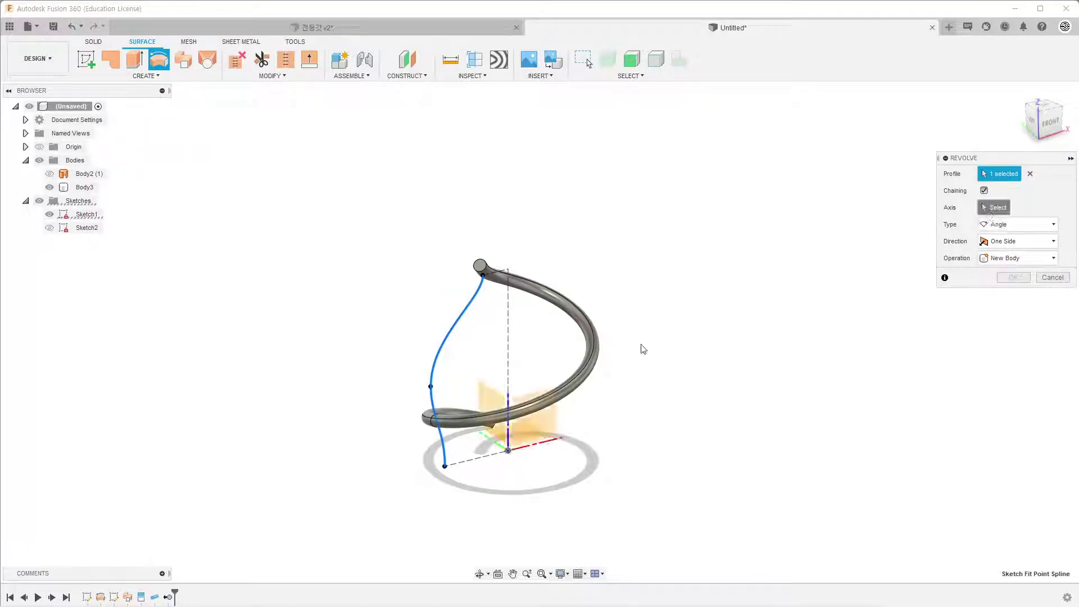
pyautogui.click(508, 357)
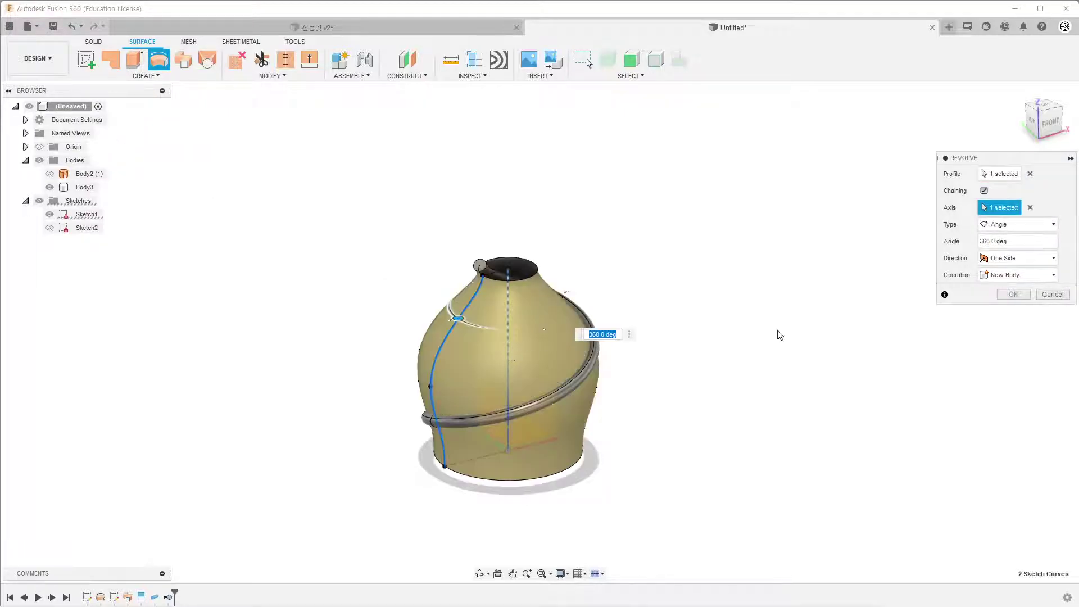
pyautogui.click(1012, 295)
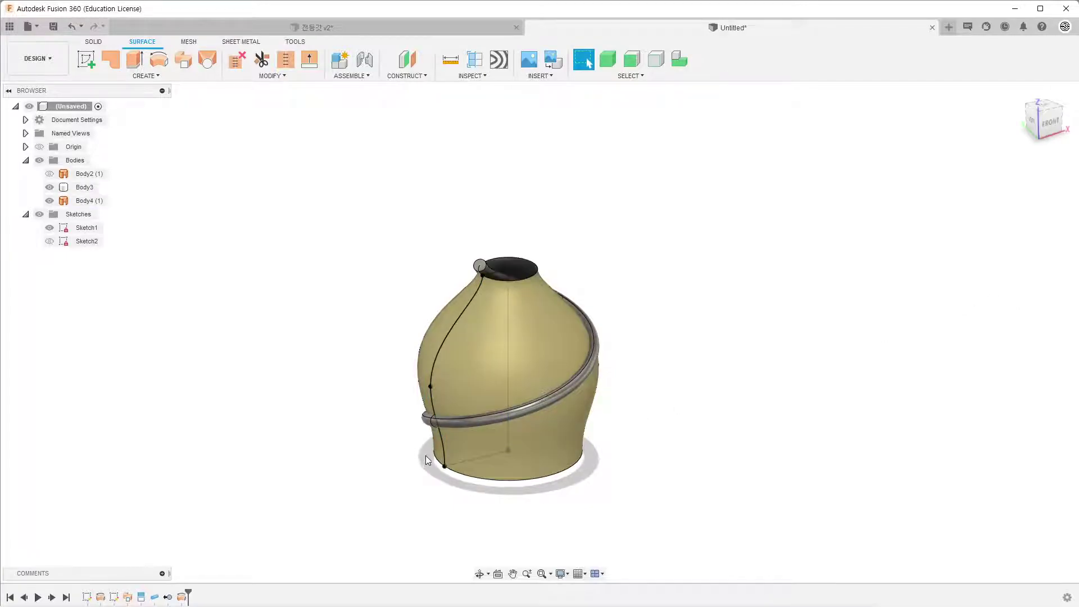
pyautogui.click(481, 439)
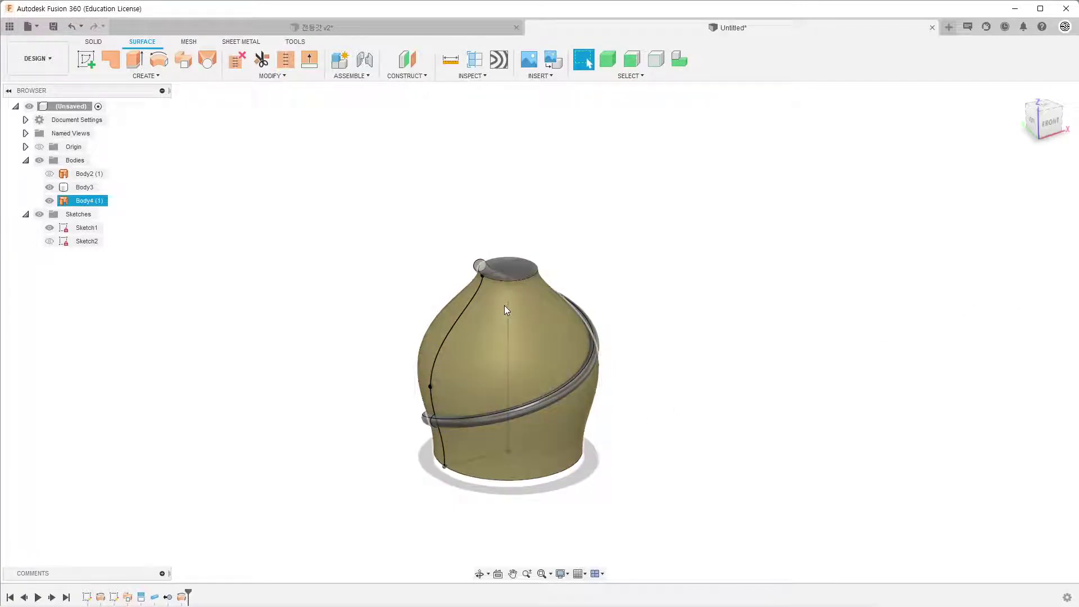
pyautogui.click(635, 216)
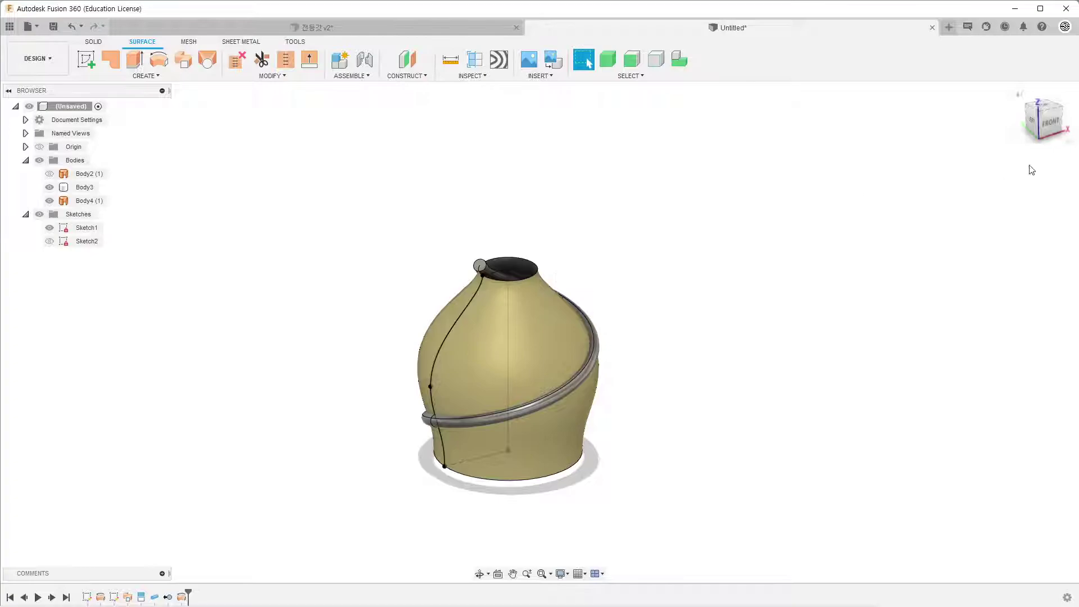
# Reopen the profile sketch and draw two lines, one near the top and one near the base.
pyautogui.click(1049, 122)
pyautogui.rightClick(79, 228)
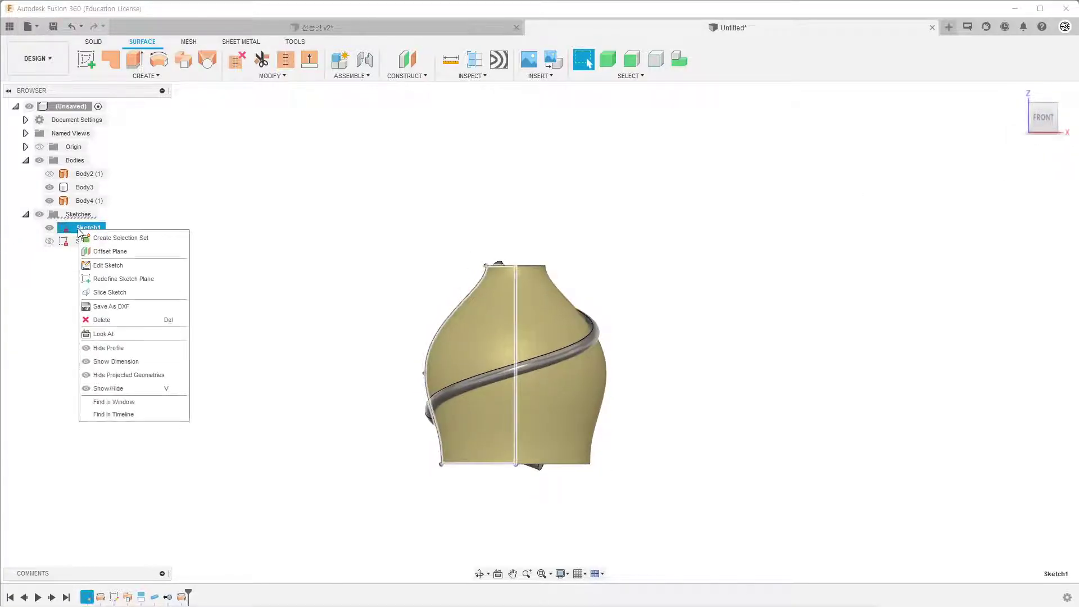
pyautogui.click(101, 268)
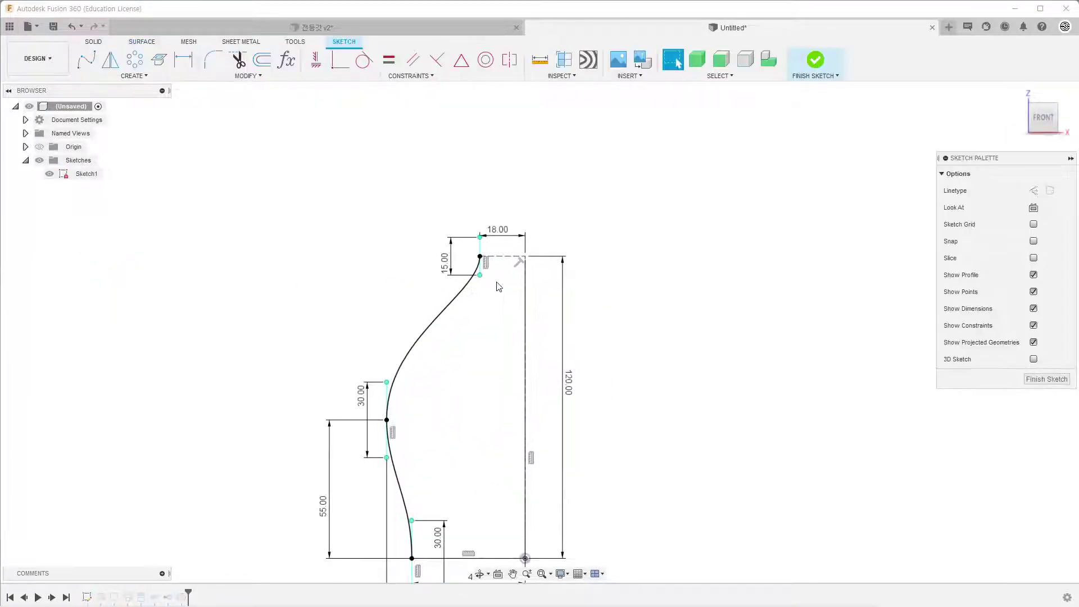
pyautogui.press('l')
pyautogui.click(422, 286)
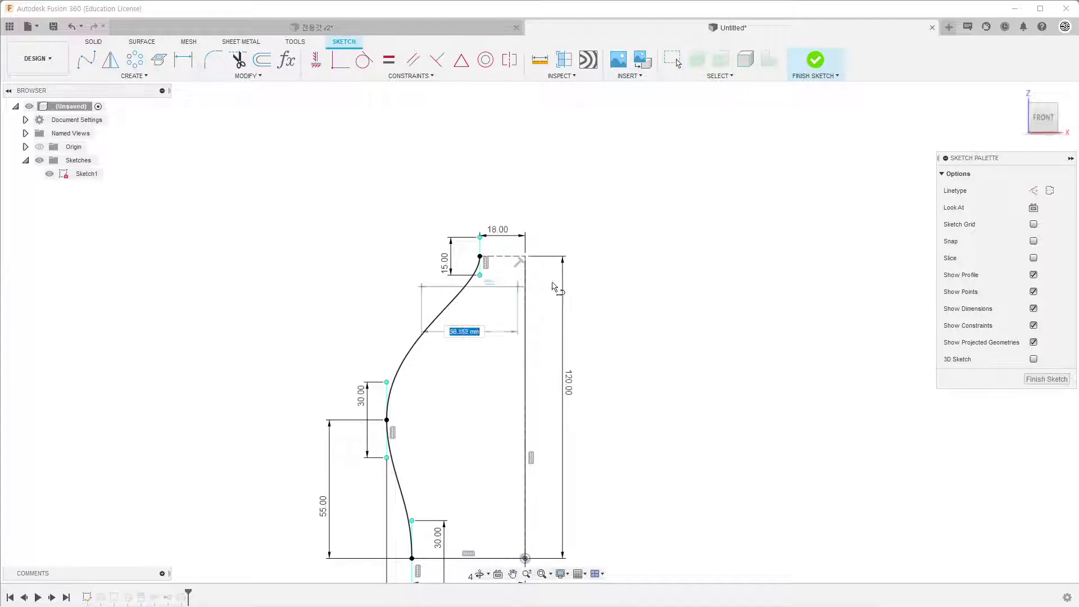
pyautogui.click(569, 281)
pyautogui.press('Escape')
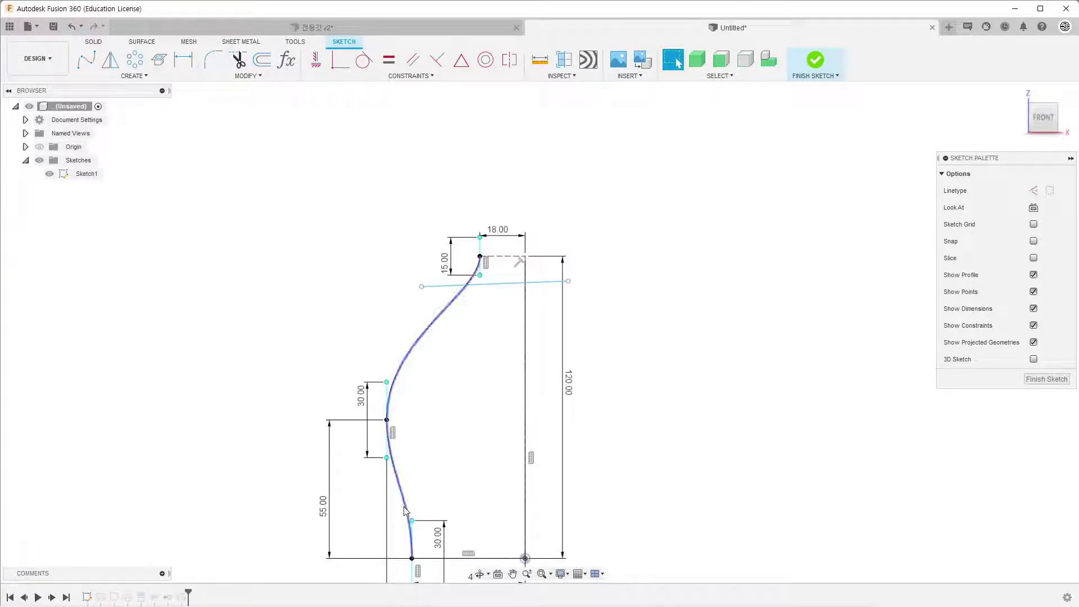
pyautogui.press('l')
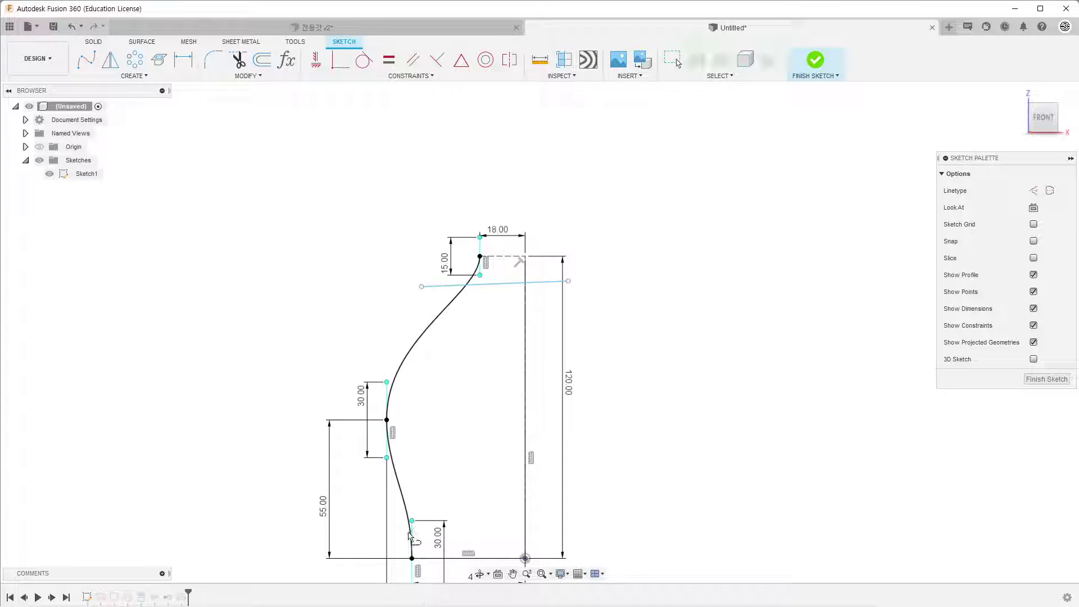
pyautogui.click(395, 543)
pyautogui.click(542, 543)
pyautogui.press('Escape')
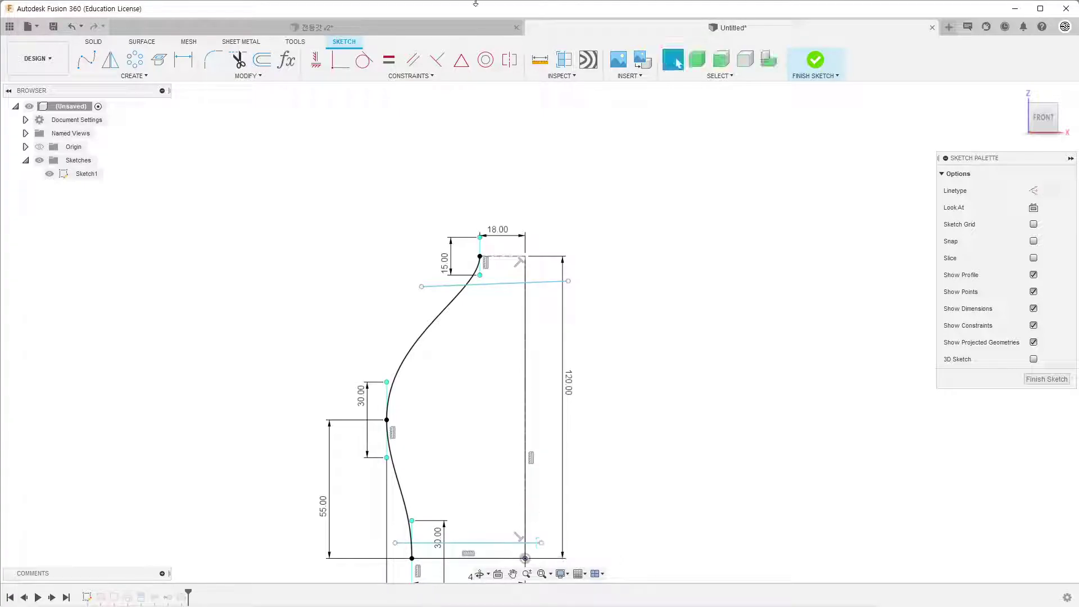
# Constrain both new lines to be horizontal.
pyautogui.click(316, 59)
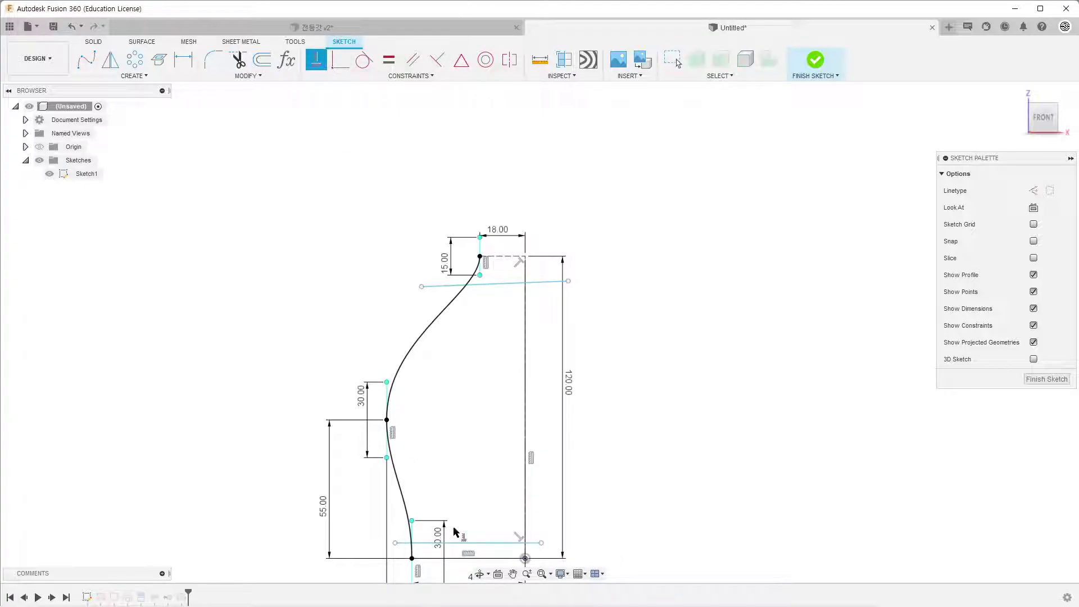
pyautogui.click(479, 543)
pyautogui.click(514, 282)
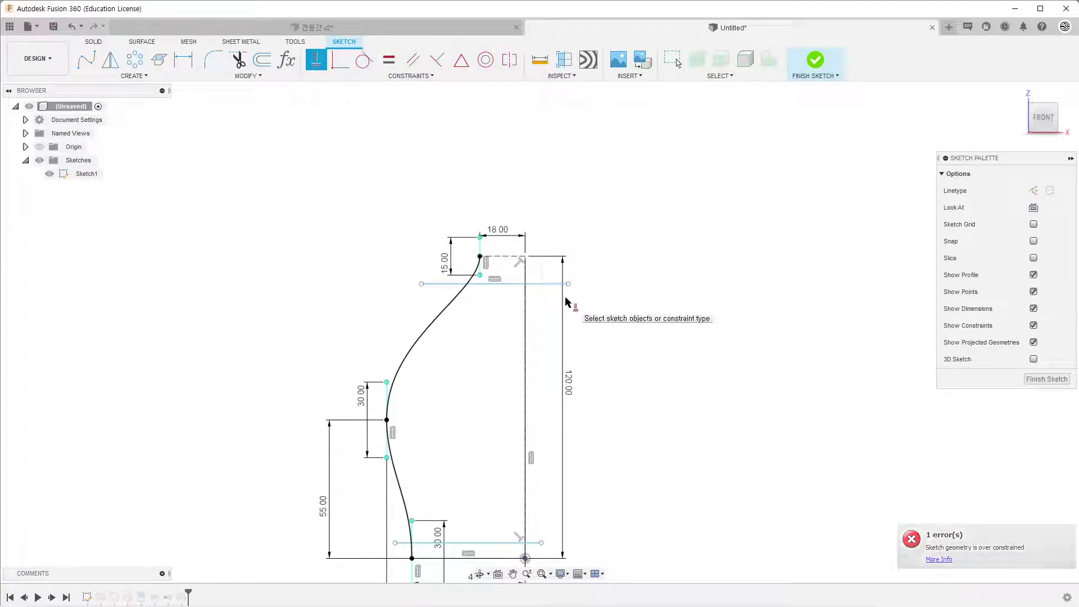
pyautogui.press('c')
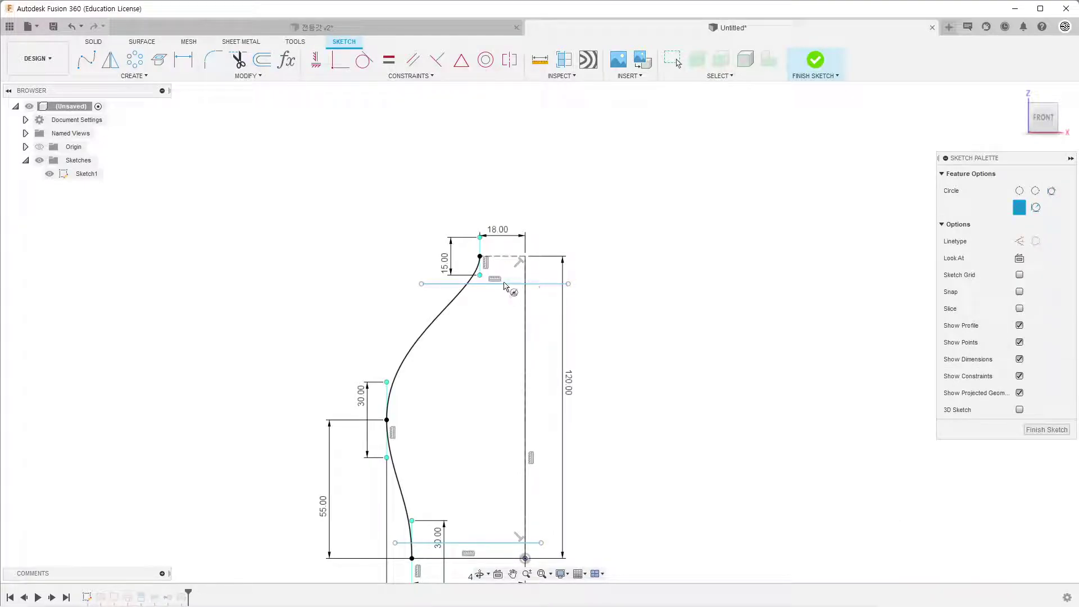
pyautogui.press('Escape')
# Dimension the lines 12 mm below the top and 8 mm above the base.
pyautogui.press('d')
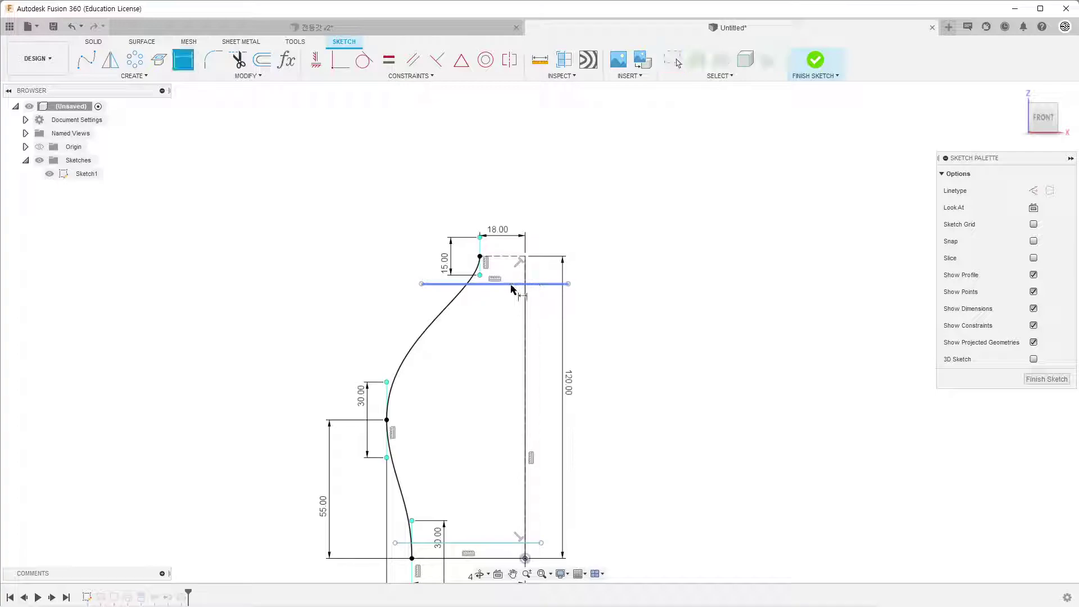
pyautogui.click(523, 284)
pyautogui.click(515, 258)
pyautogui.click(594, 280)
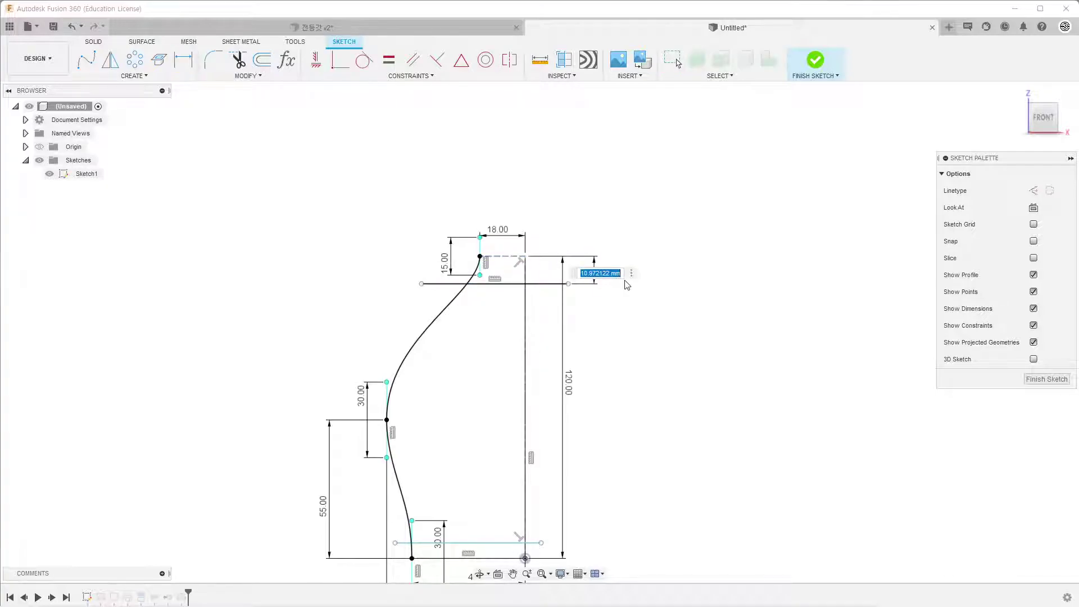
pyautogui.write('12')
pyautogui.press('Return')
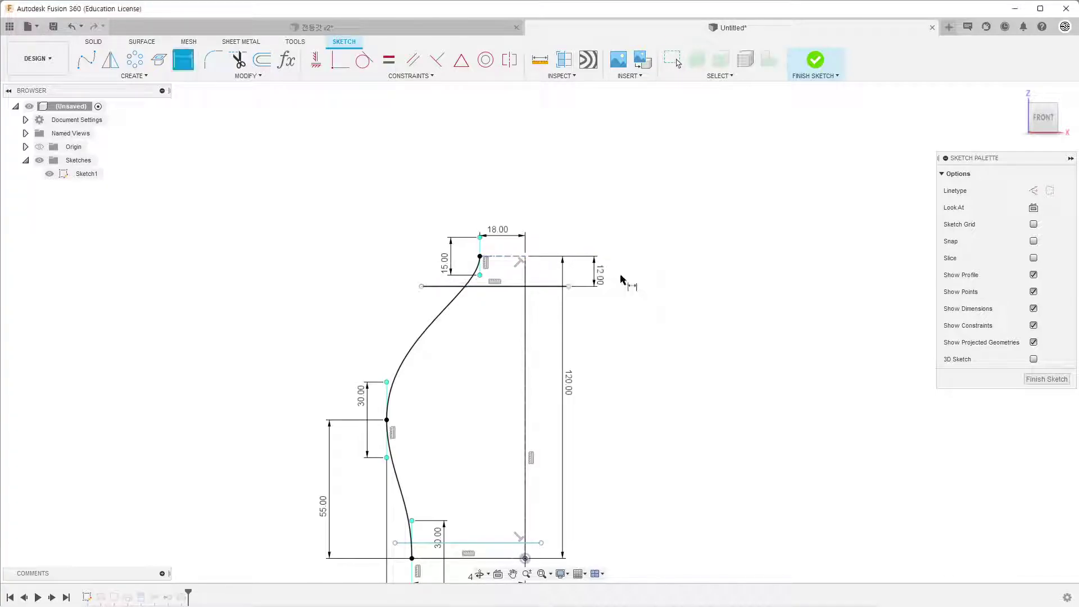
pyautogui.click(496, 559)
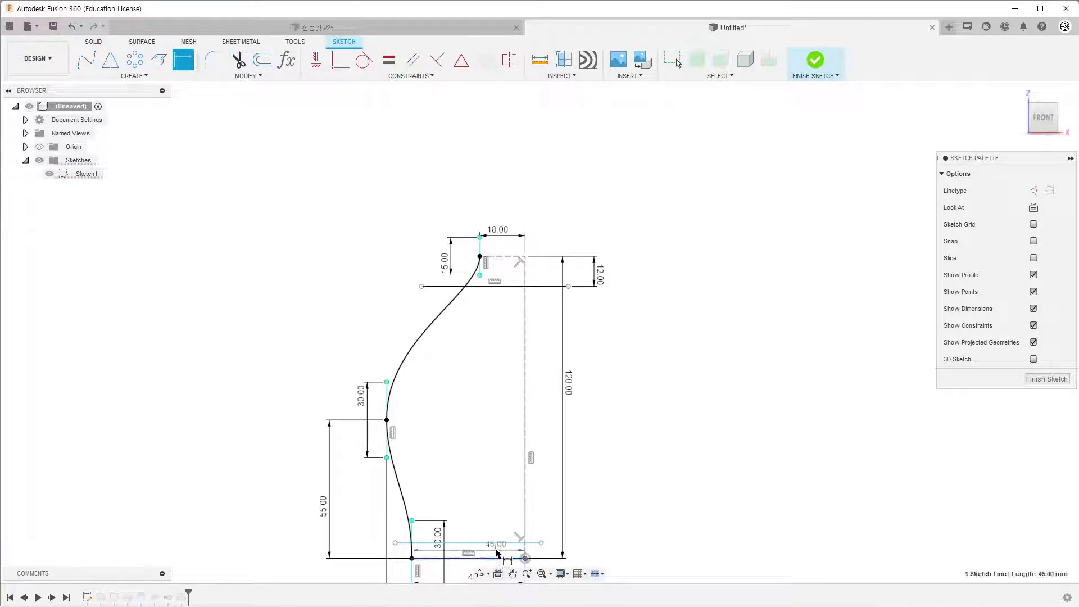
pyautogui.click(659, 554)
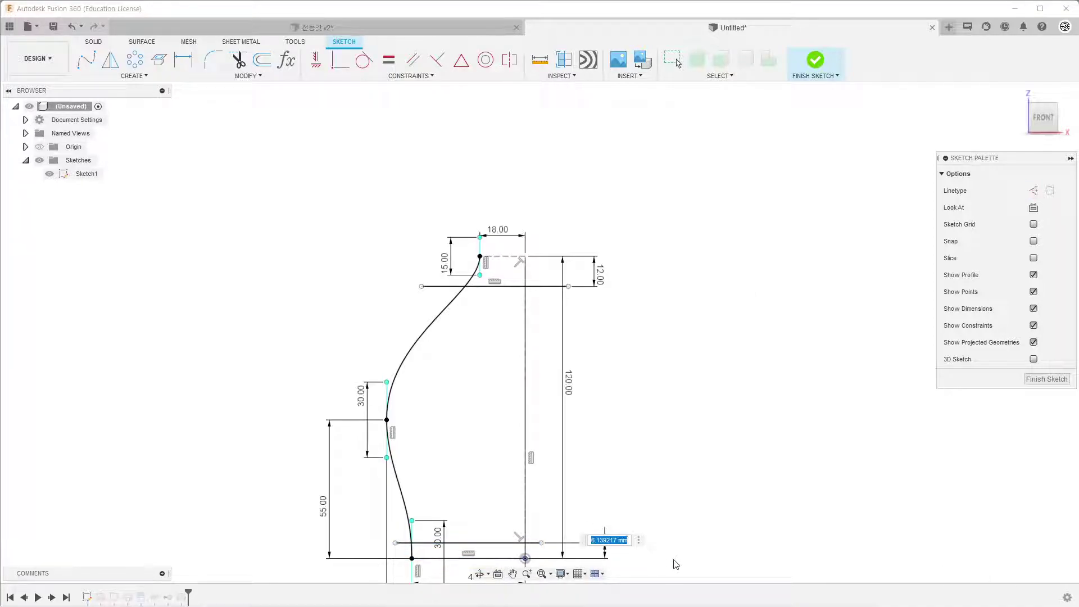
pyautogui.write('8')
pyautogui.press('Return')
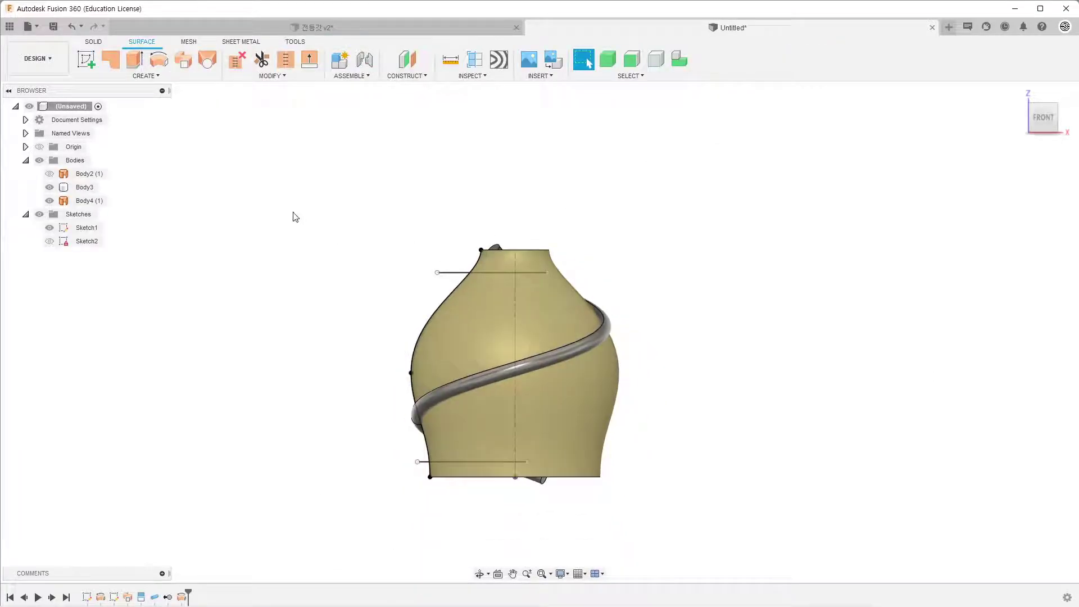
# Split vase Body4 using both horizontal sketch lines as cutting tools, creating Body5 and Body6.
pyautogui.click(288, 76)
pyautogui.click(253, 226)
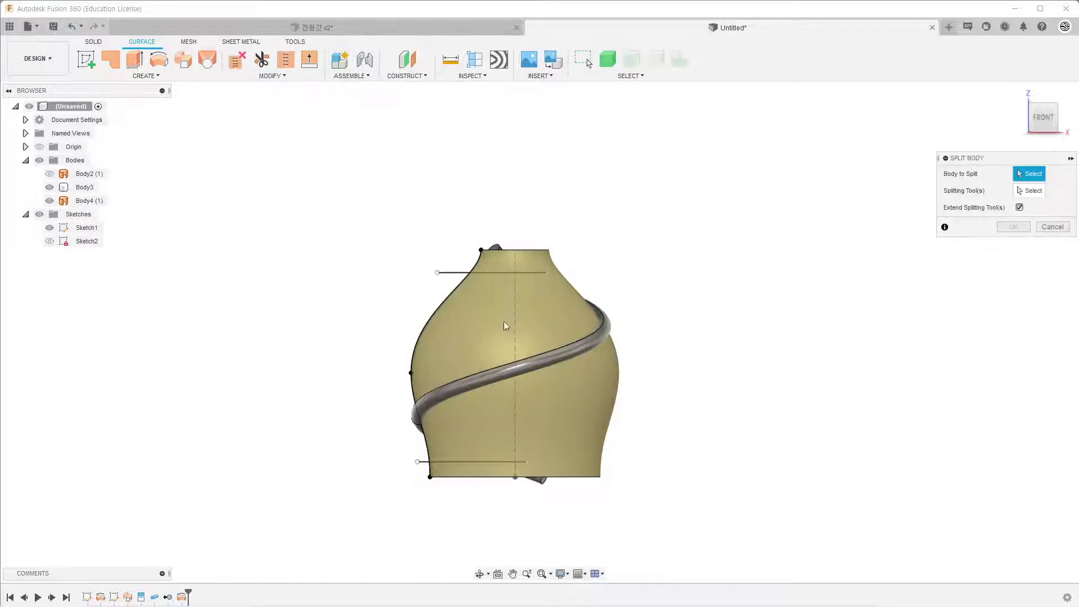
pyautogui.click(538, 336)
pyautogui.click(1028, 191)
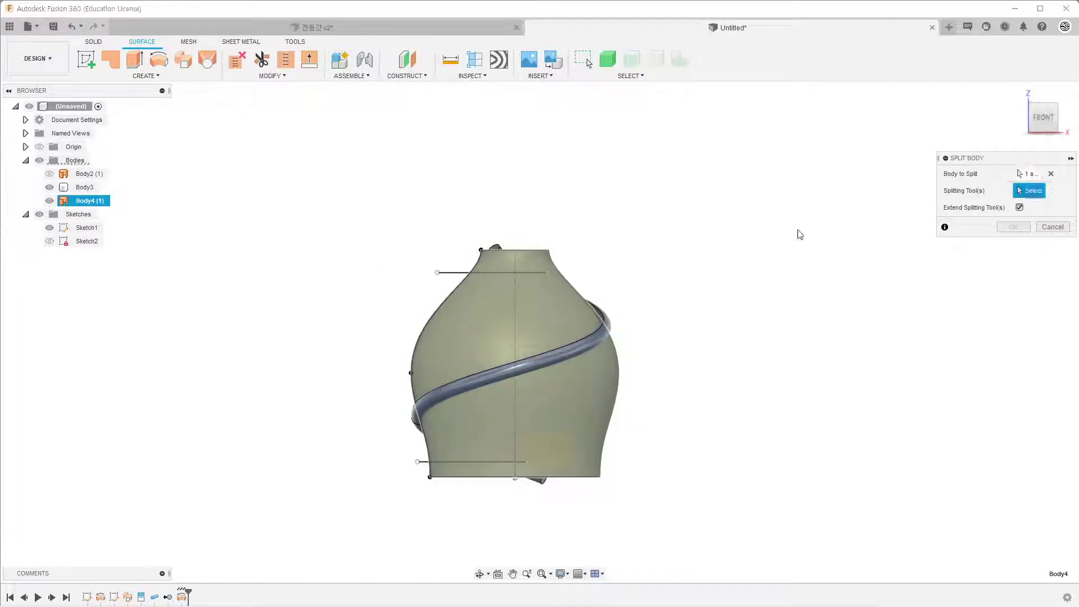
pyautogui.click(447, 276)
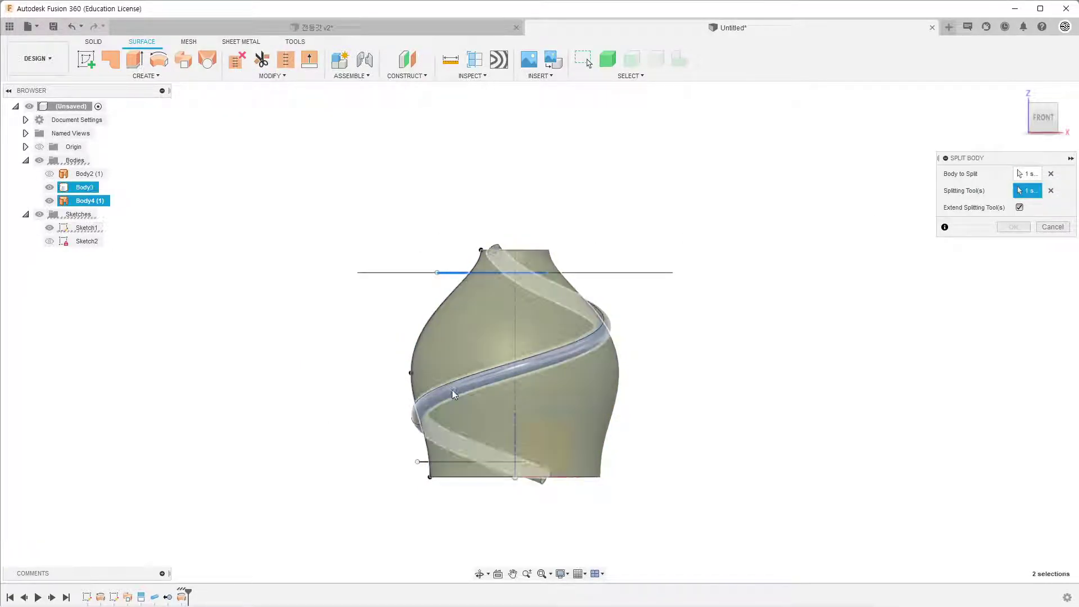
pyautogui.click(462, 461)
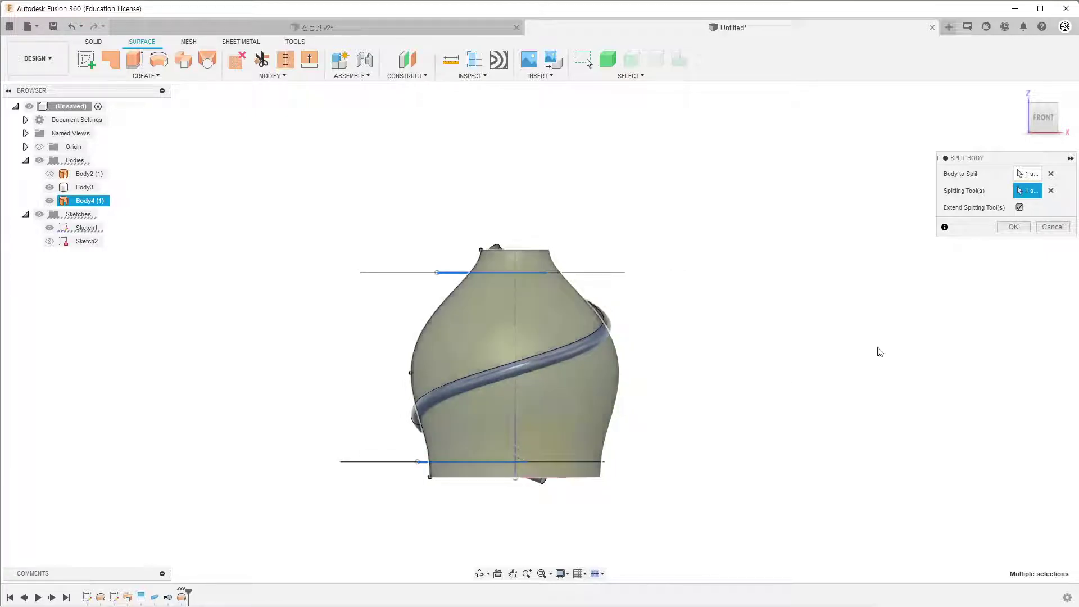
pyautogui.click(1013, 227)
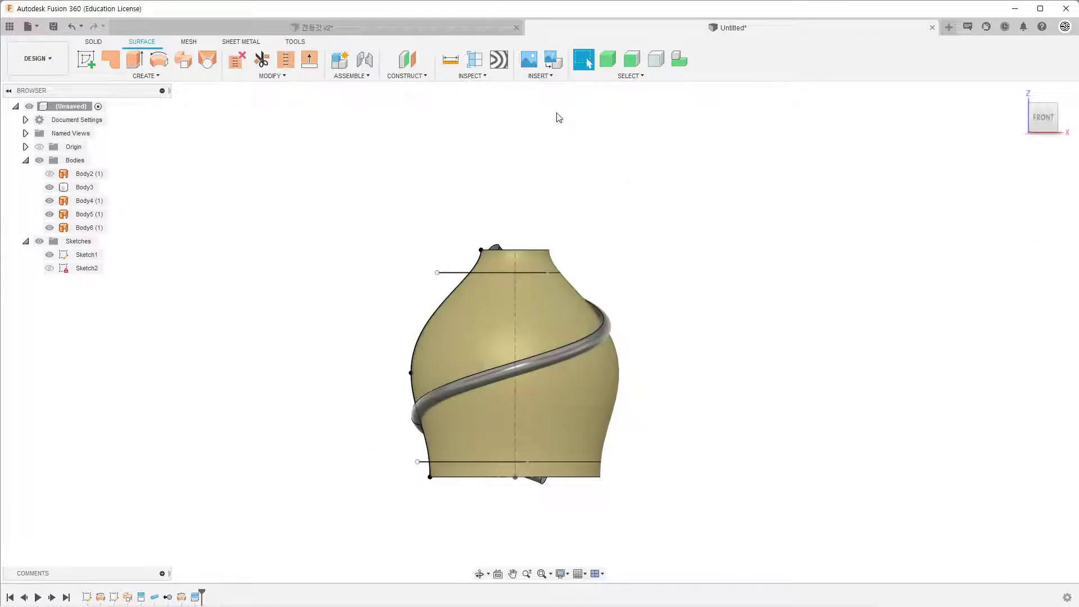
# Toggle visibility of the top cap, middle body and bottom slab to check each split piece.
pyautogui.click(50, 214)
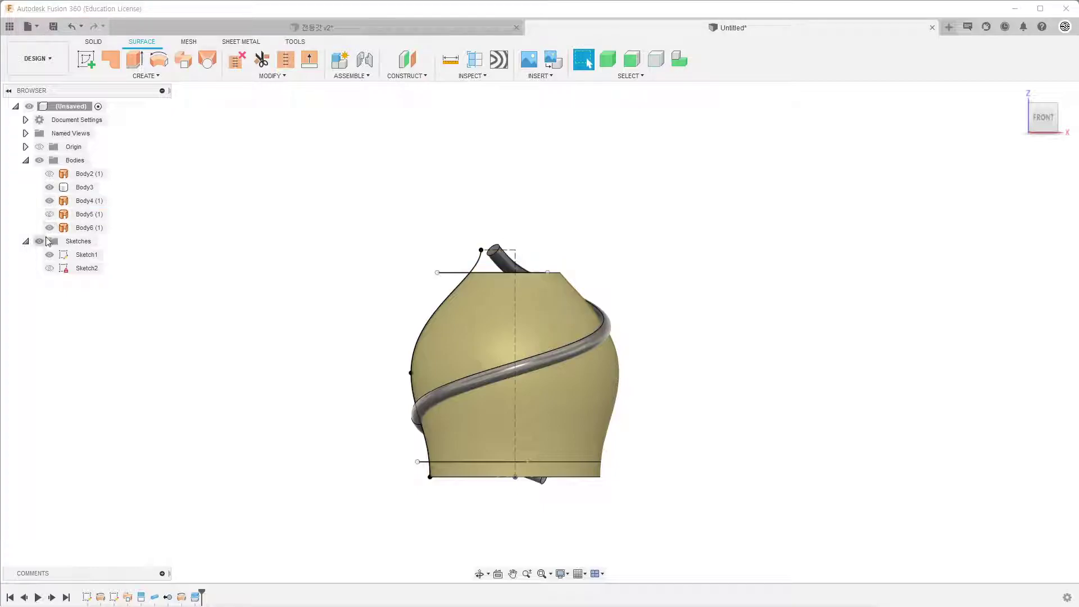
pyautogui.click(50, 227)
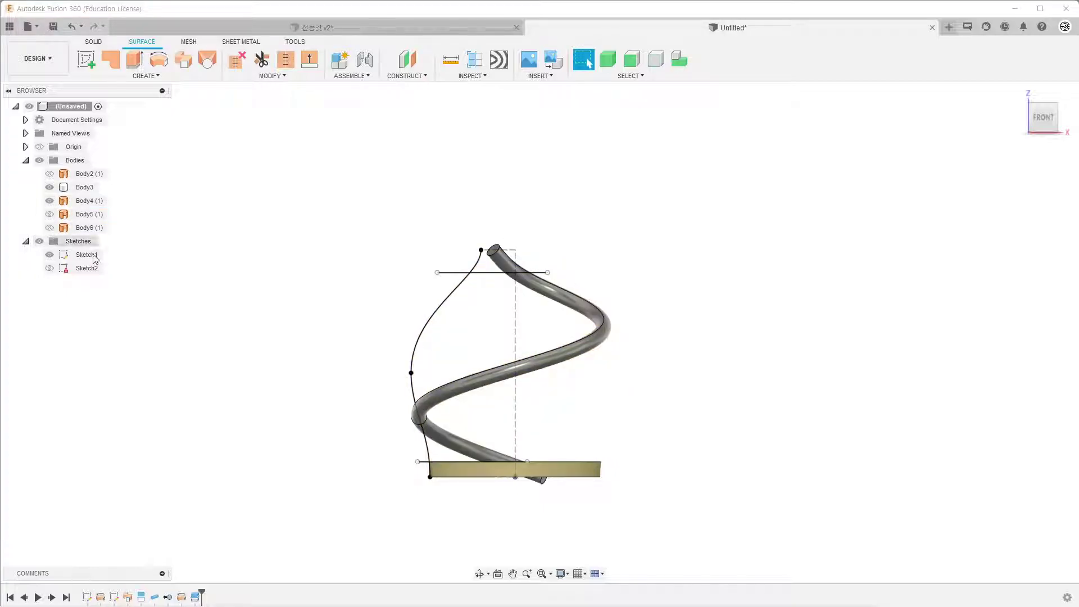
pyautogui.click(49, 214)
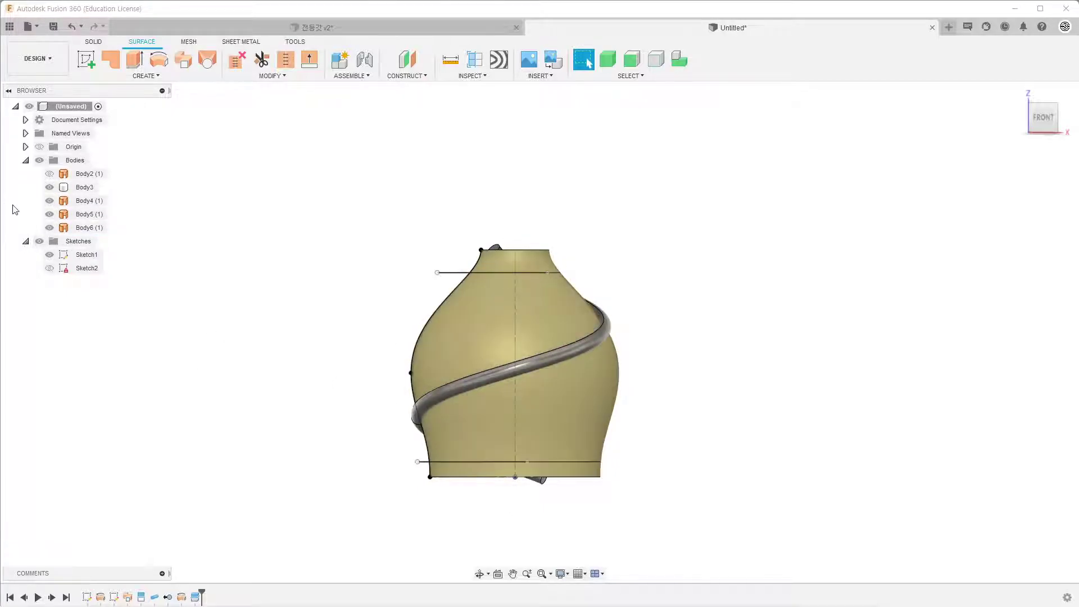
pyautogui.click(50, 227)
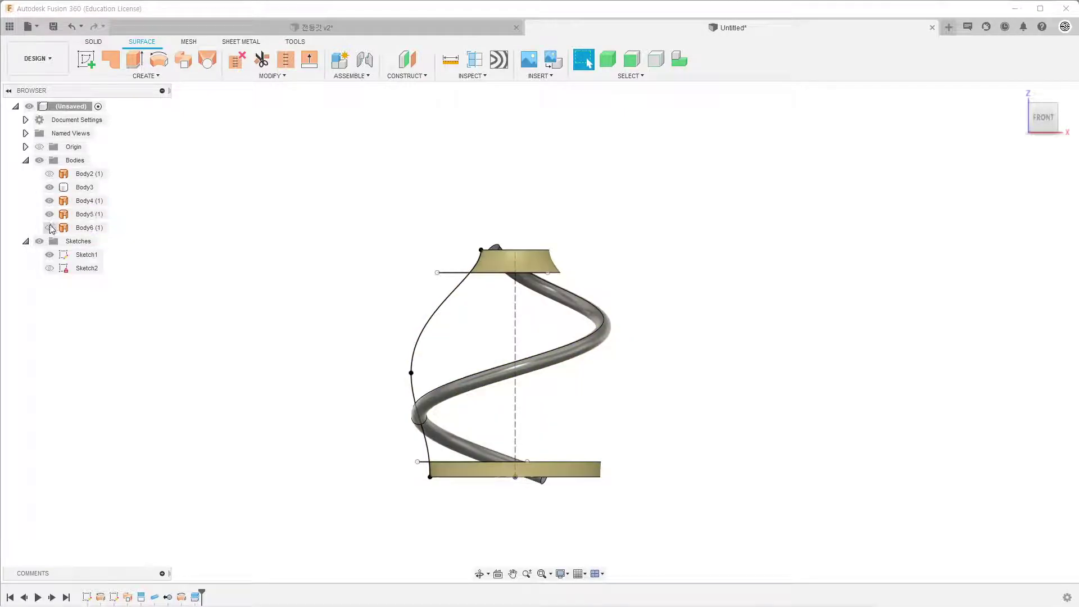
pyautogui.click(49, 228)
pyautogui.click(50, 201)
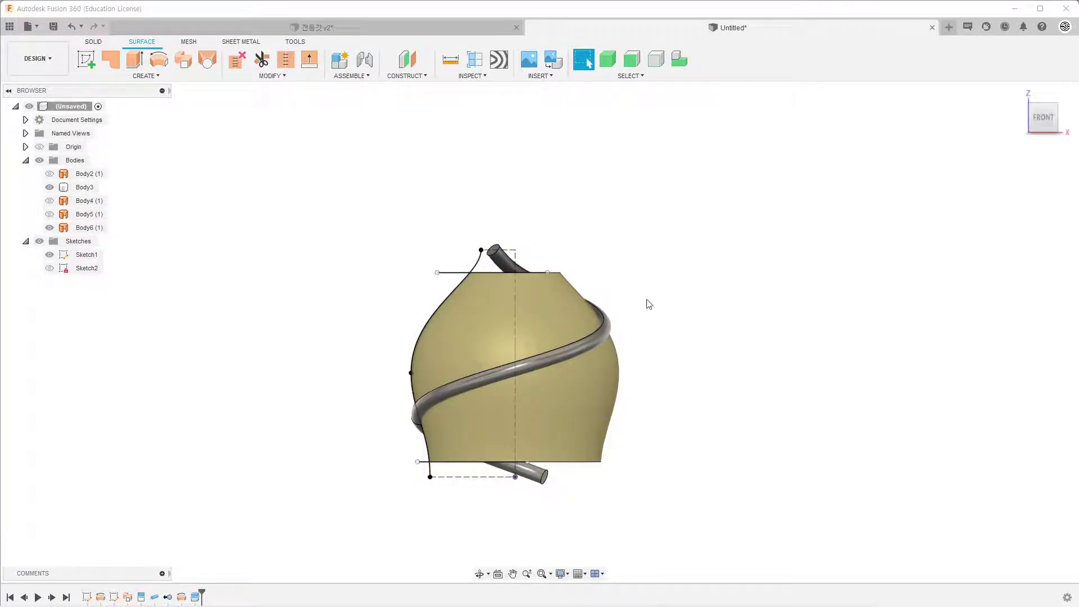
pyautogui.keyDown('shift'); pyautogui.moveTo(649, 304); pyautogui.dragTo(552, 326, button='middle'); pyautogui.keyUp('shift')
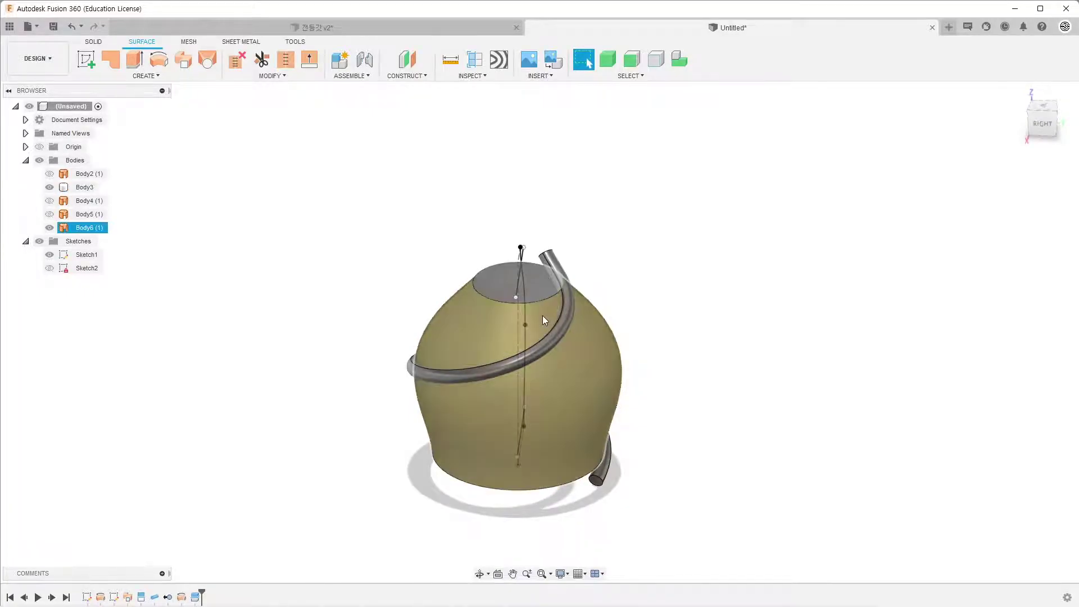
pyautogui.keyDown('shift'); pyautogui.moveTo(617, 284); pyautogui.dragTo(670, 265, button='middle'); pyautogui.keyUp('shift')
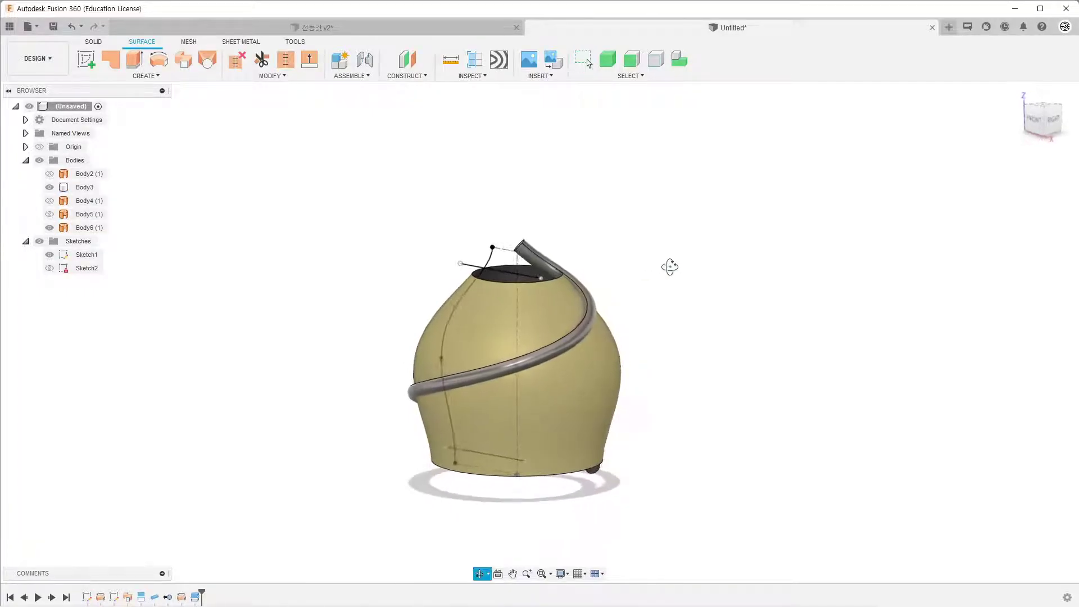
# Split the middle vase body Body6 using the spiral tube Body3 as the cutter.
pyautogui.click(280, 78)
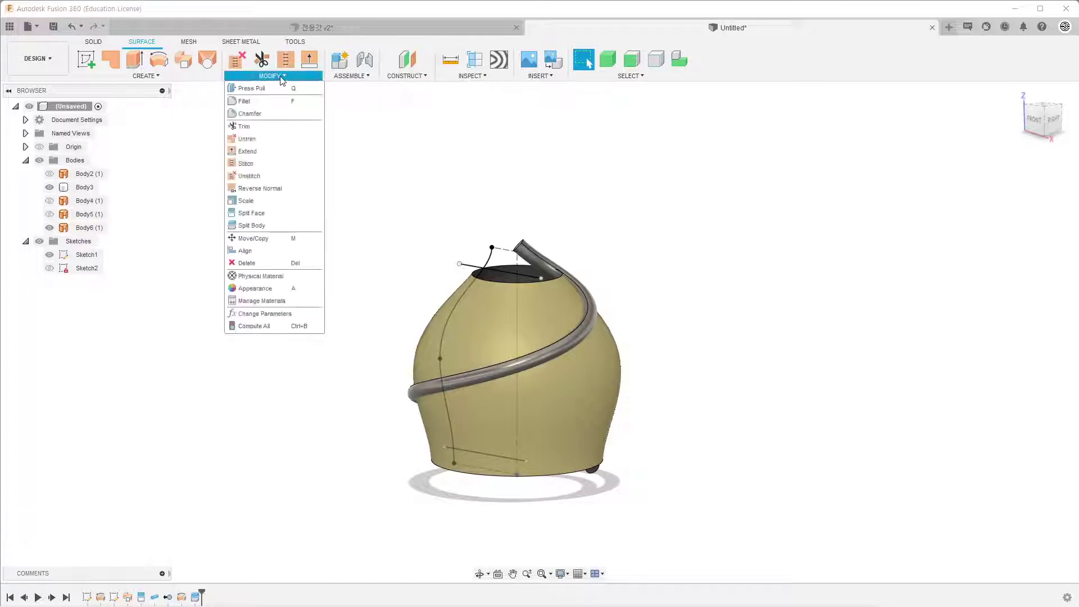
pyautogui.click(279, 225)
pyautogui.click(595, 394)
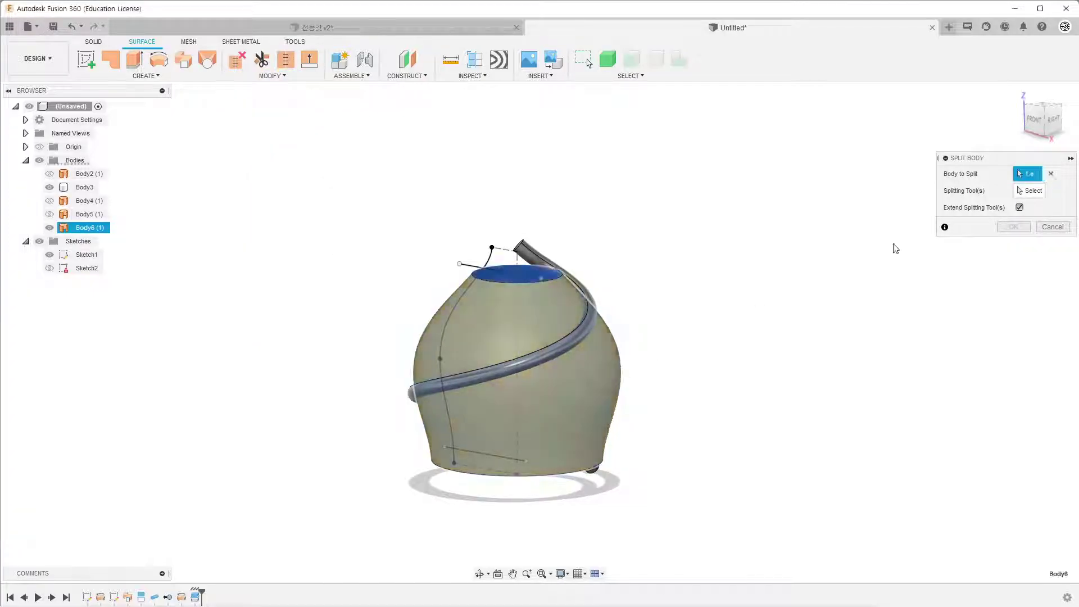
pyautogui.click(1025, 192)
pyautogui.click(585, 332)
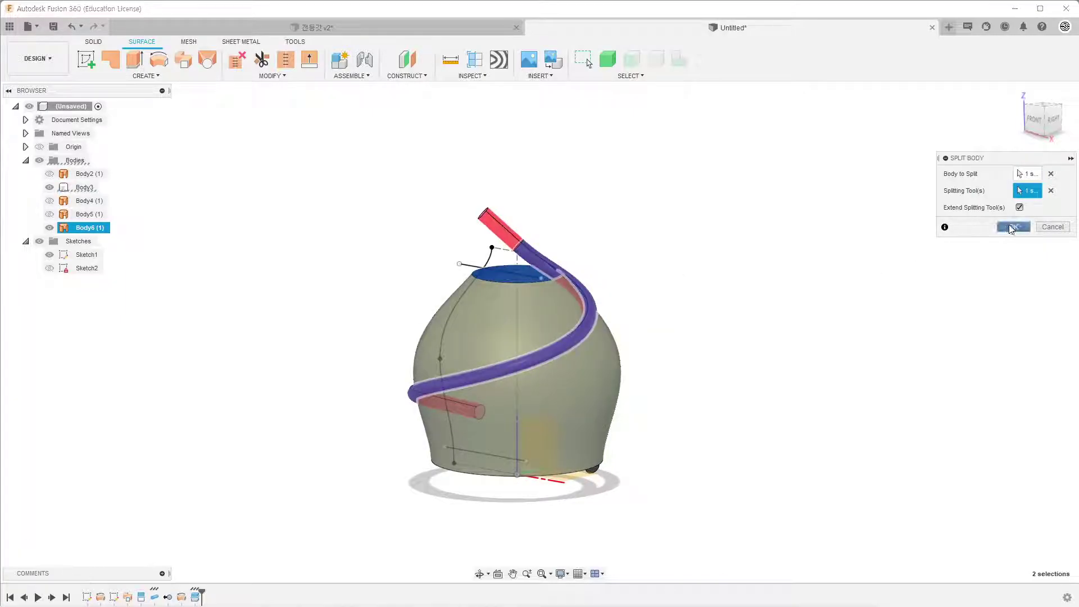
pyautogui.click(1012, 227)
pyautogui.keyDown('shift'); pyautogui.moveTo(765, 275); pyautogui.dragTo(489, 318, button='middle'); pyautogui.keyUp('shift')
pyautogui.click(489, 318)
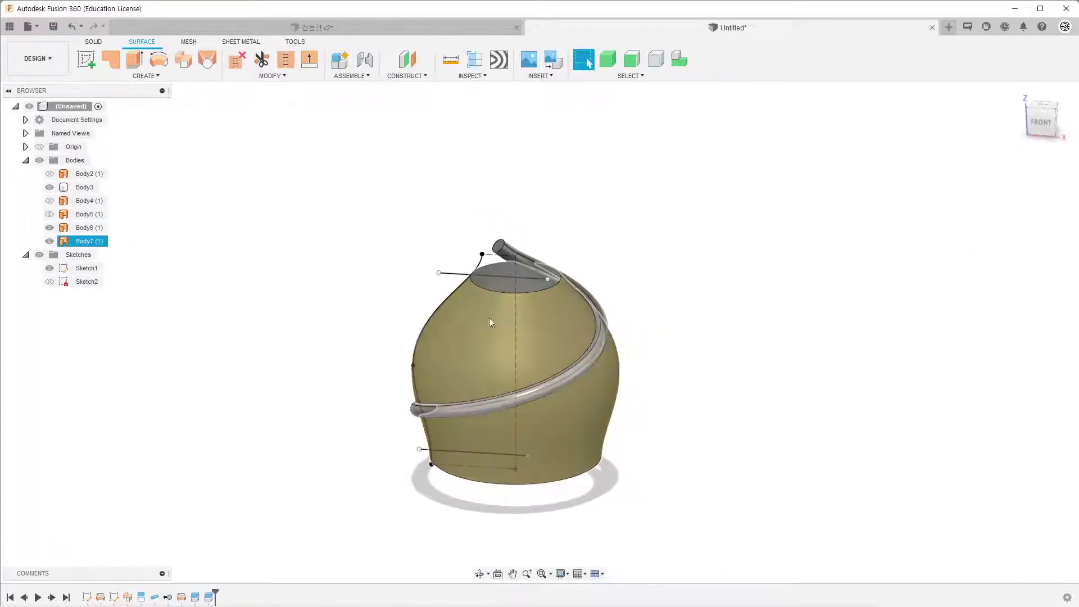
# Toggle the vase and tube visibility, remove Body7, then undo the removal.
pyautogui.click(50, 242)
pyautogui.click(50, 242)
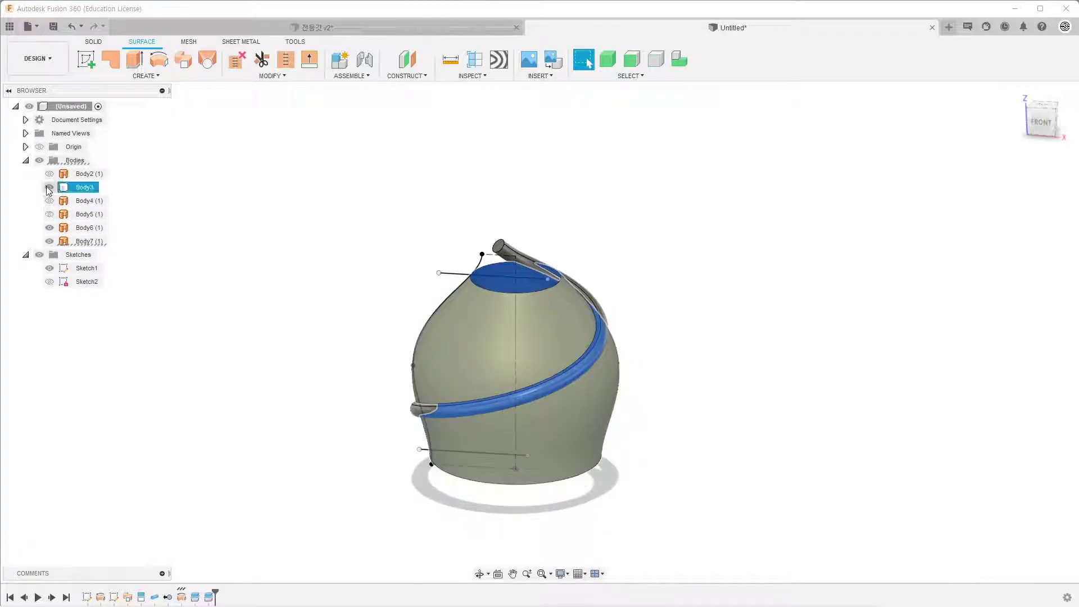
pyautogui.click(49, 187)
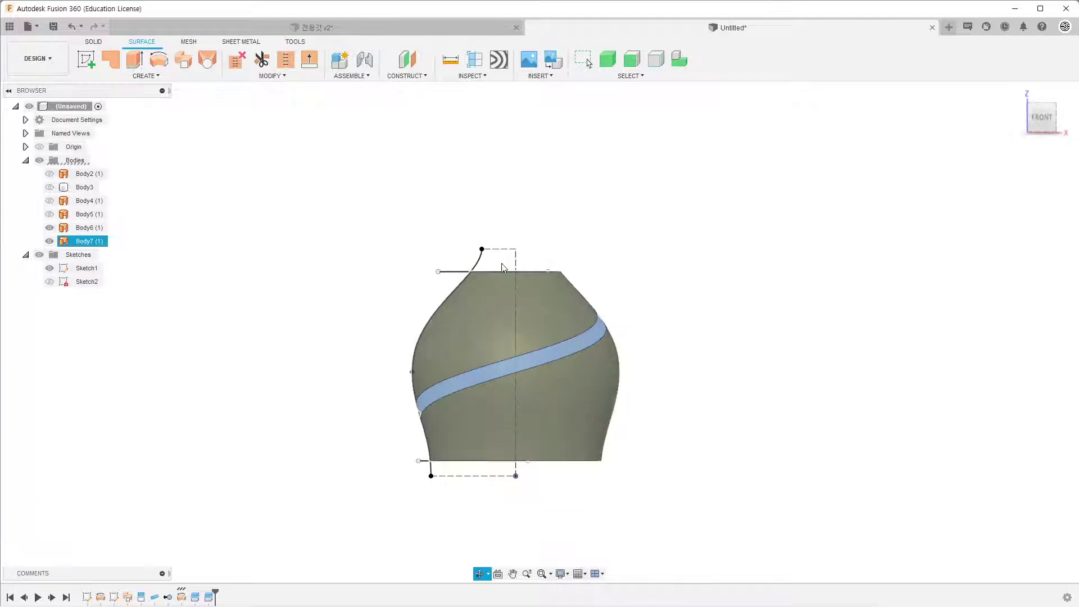
pyautogui.click(82, 243)
pyautogui.rightClick(82, 244)
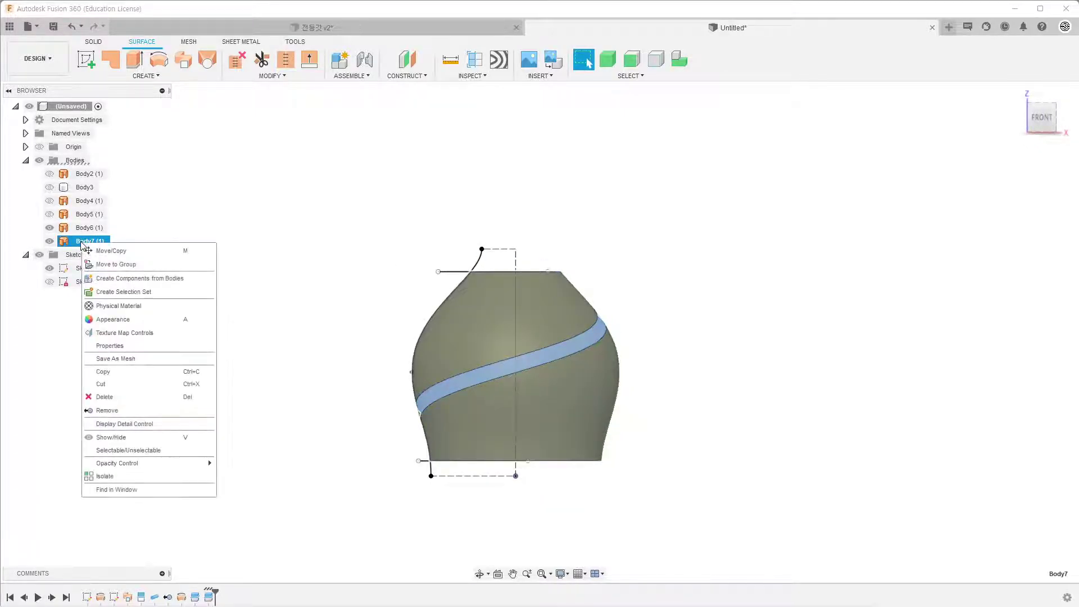
pyautogui.click(127, 411)
pyautogui.press('F4')
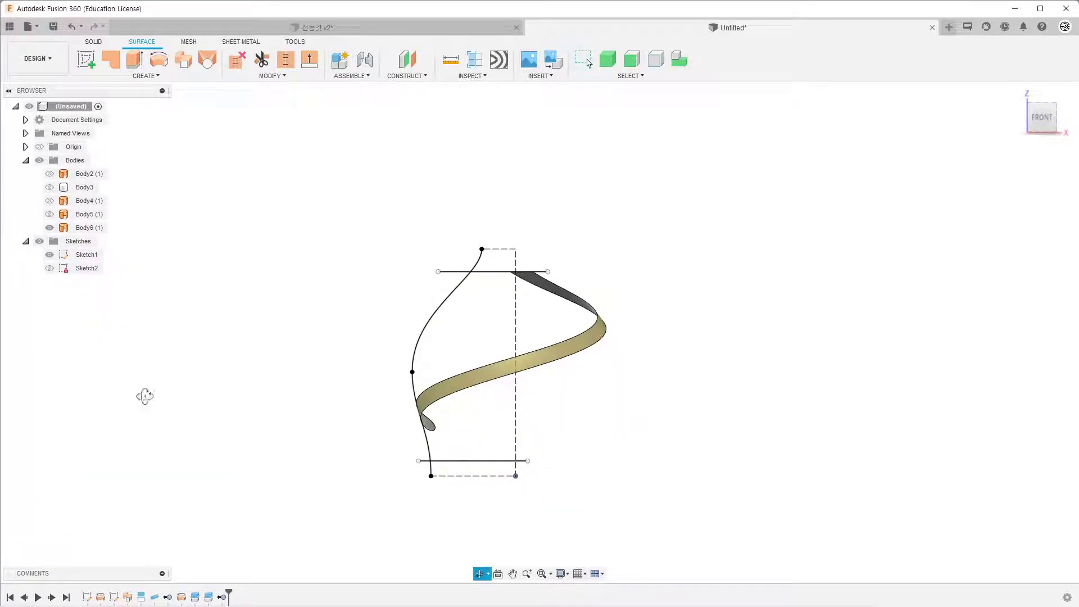
pyautogui.moveTo(142, 395)
pyautogui.mouseDown()
pyautogui.moveTo(305, 400)
pyautogui.moveTo(259, 400)
pyautogui.mouseUp()
pyautogui.press('Escape')
pyautogui.hotkey('ctrl', 'z')
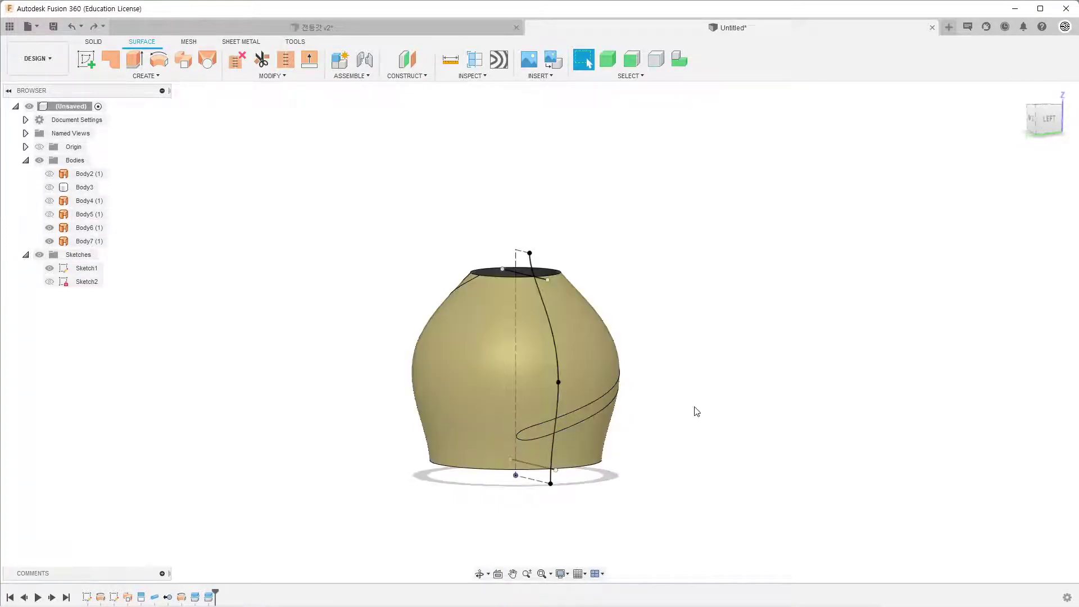
# Orbit to view the vase from behind and above, then select Split2 in the timeline.
pyautogui.press('F4')
pyautogui.moveTo(696, 412)
pyautogui.mouseDown()
pyautogui.moveTo(740, 436)
pyautogui.moveTo(682, 374)
pyautogui.moveTo(593, 313)
pyautogui.moveTo(584, 340)
pyautogui.moveTo(653, 390)
pyautogui.mouseUp()
pyautogui.press('Escape')
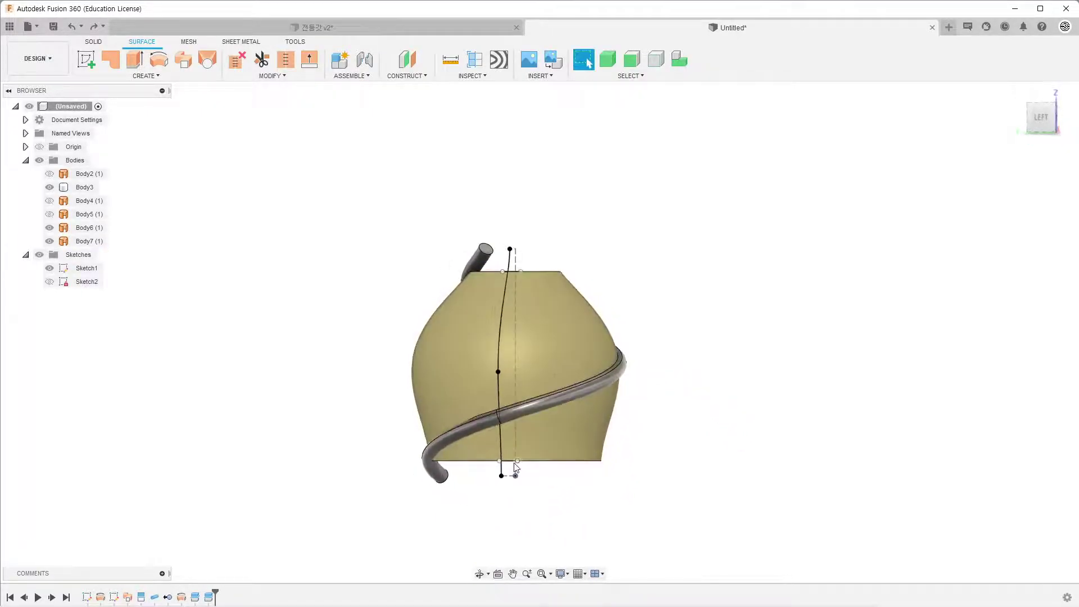
pyautogui.click(525, 446)
pyautogui.click(500, 445)
pyautogui.press('F4')
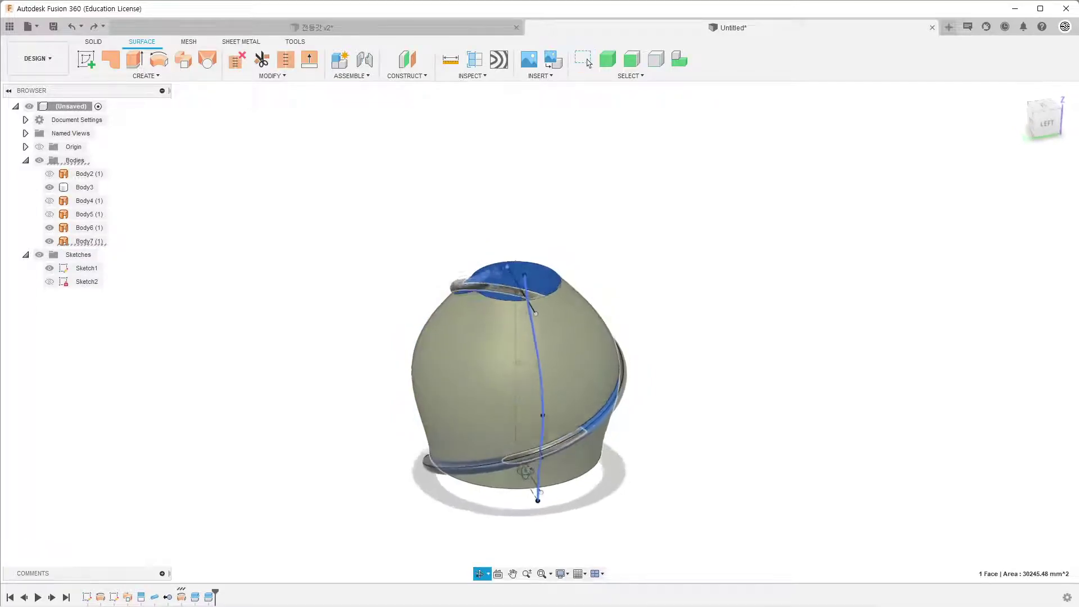
pyautogui.moveTo(501, 445)
pyautogui.mouseDown()
pyautogui.moveTo(527, 514)
pyautogui.moveTo(549, 494)
pyautogui.moveTo(544, 471)
pyautogui.mouseUp()
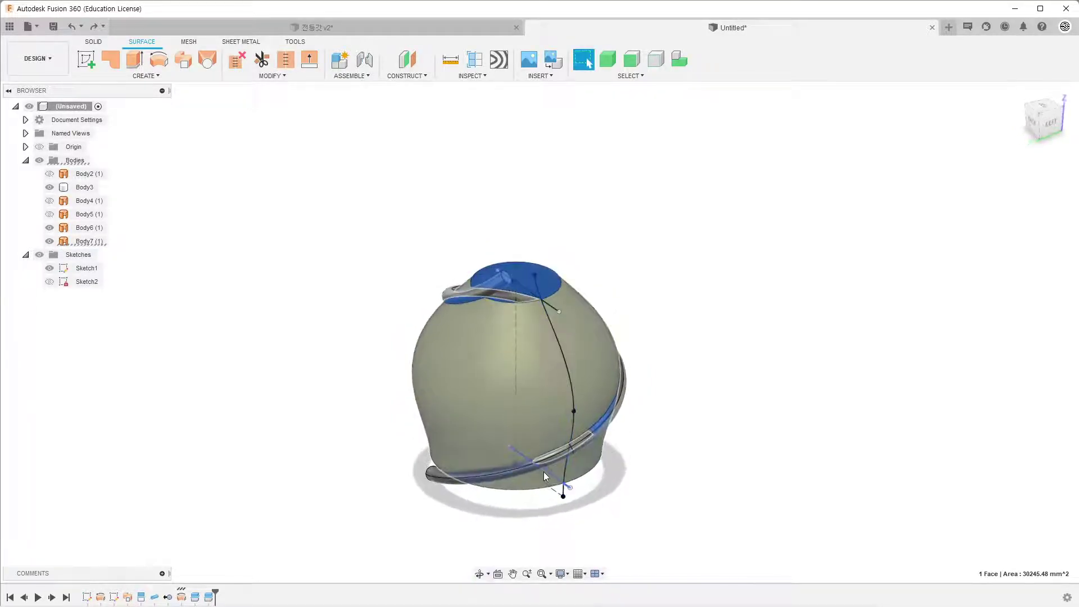
pyautogui.press('Escape')
pyautogui.click(209, 597)
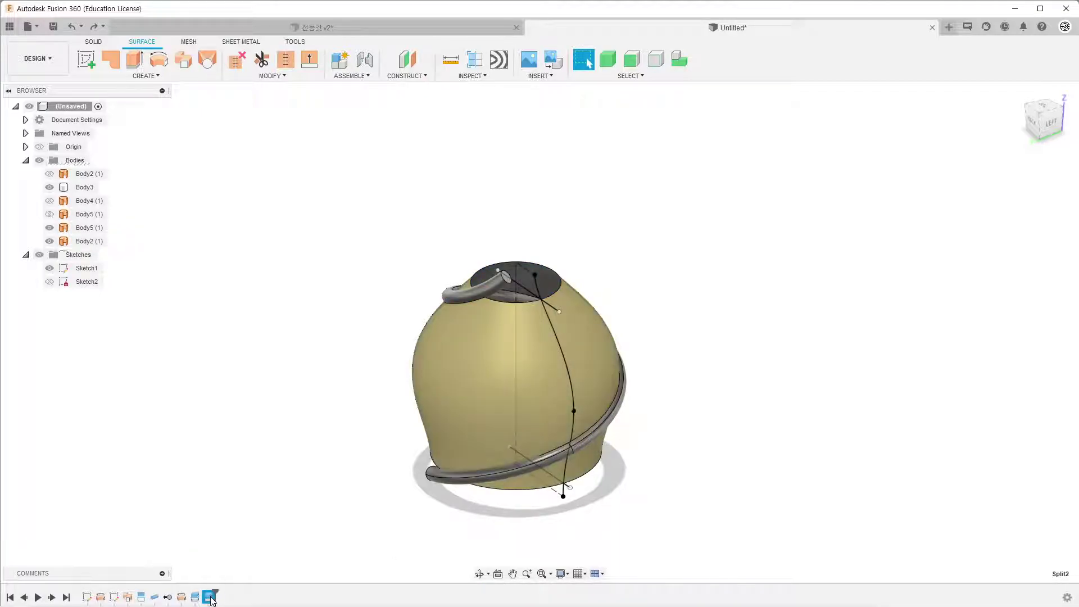
pyautogui.rightClick(211, 599)
pyautogui.click(248, 505)
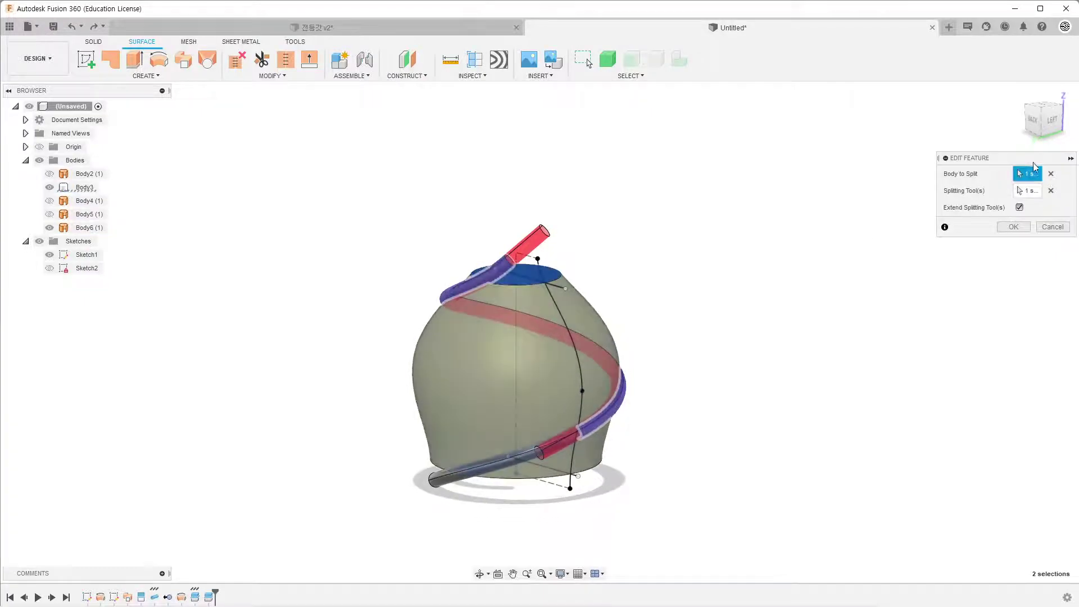
pyautogui.click(1031, 194)
pyautogui.click(1027, 175)
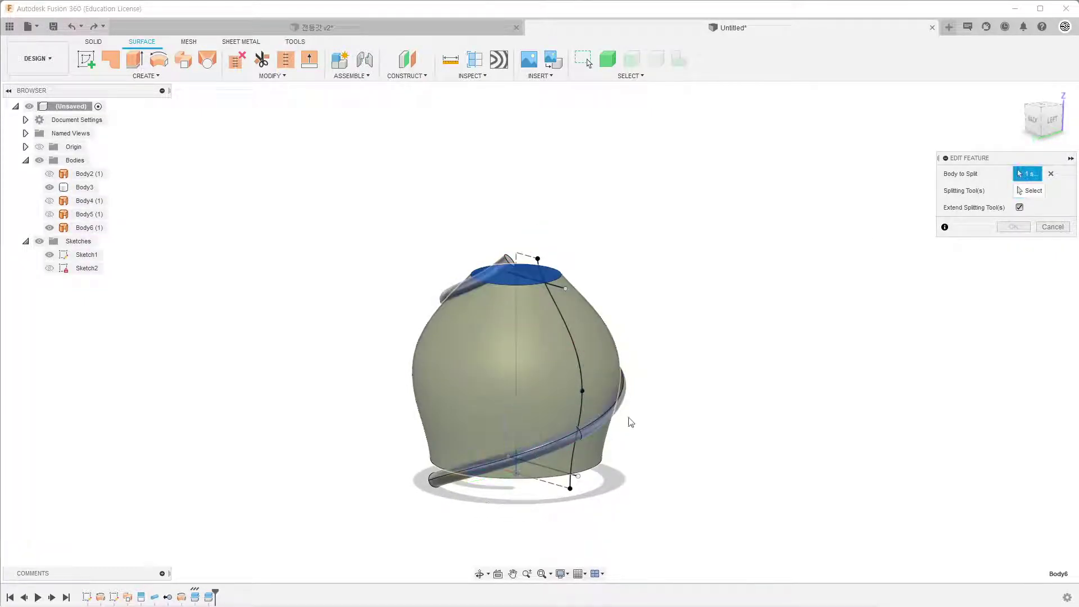
pyautogui.click(523, 417)
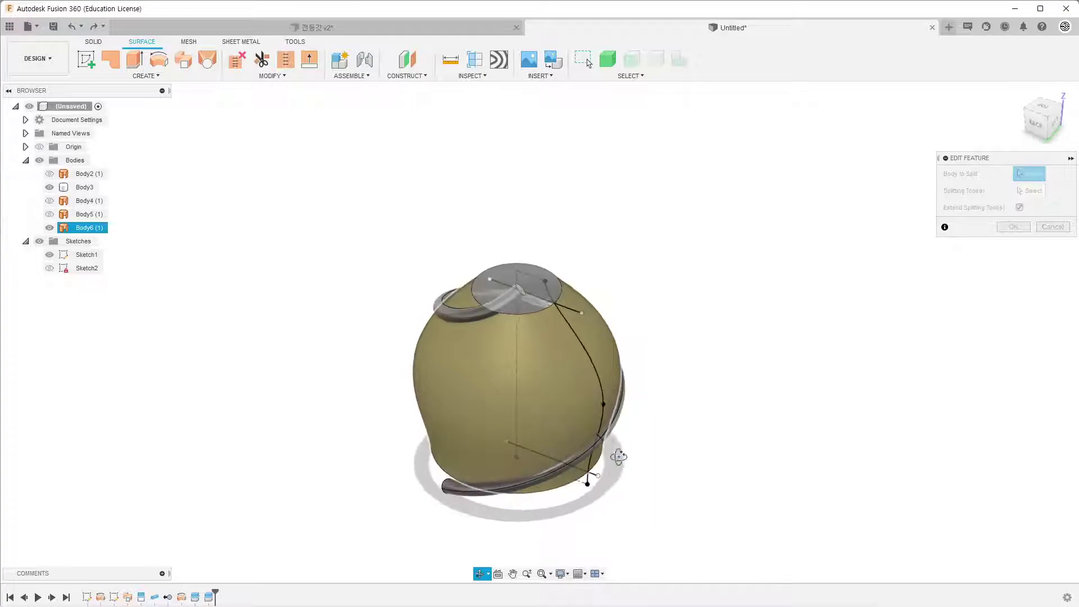
pyautogui.click(482, 407)
pyautogui.moveTo(494, 410)
pyautogui.keyDown('shift'); pyautogui.mouseDown(button='middle')
pyautogui.moveTo(727, 416)
pyautogui.moveTo(800, 386)
pyautogui.mouseUp(button='middle'); pyautogui.keyUp('shift')
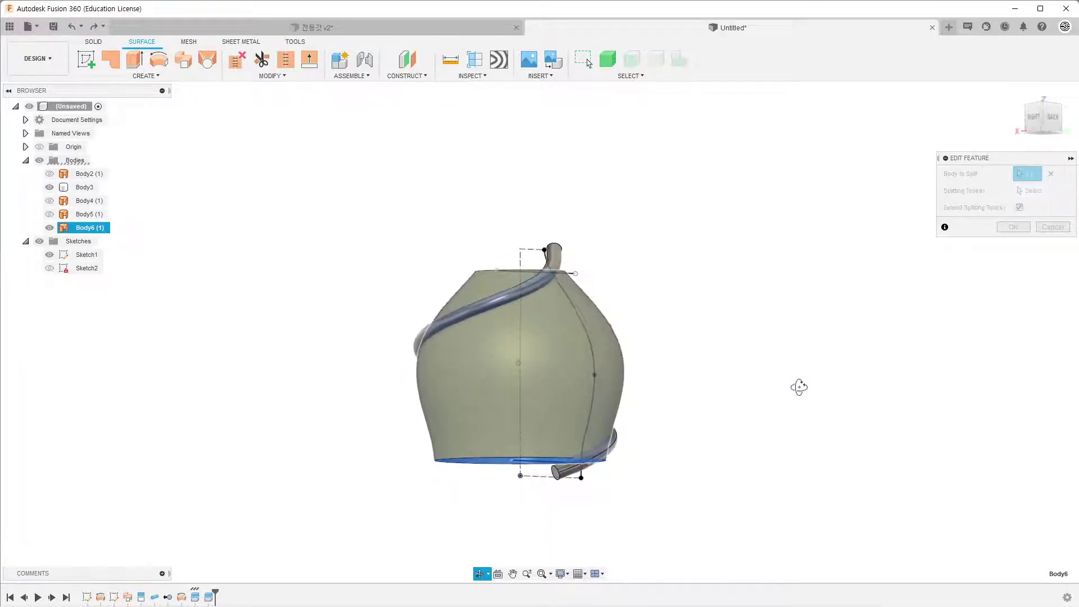
pyautogui.click(1029, 194)
pyautogui.click(595, 469)
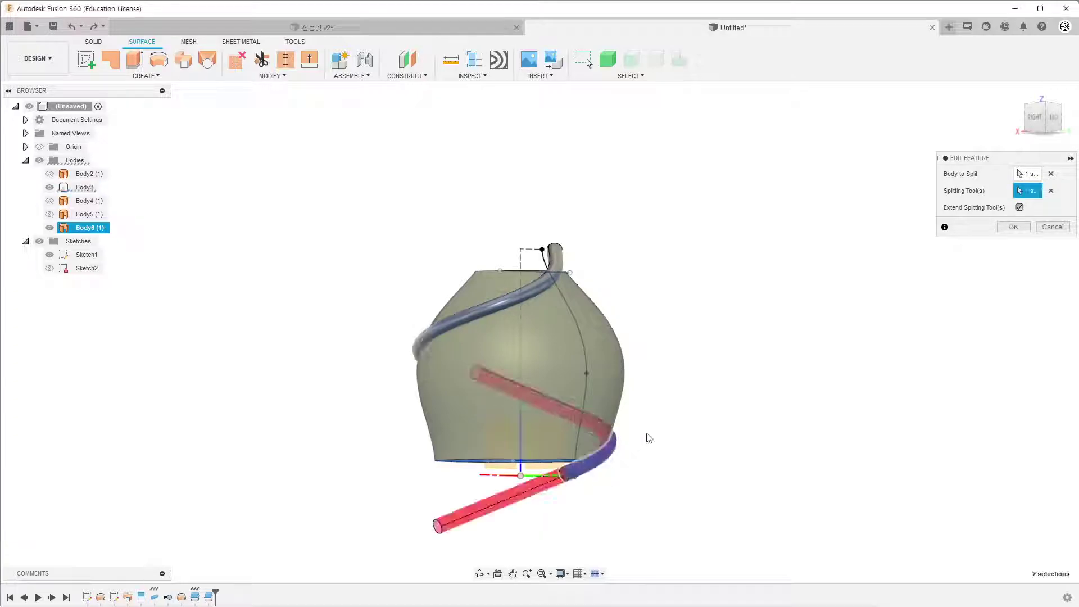
pyautogui.moveTo(645, 437)
pyautogui.keyDown('shift'); pyautogui.mouseDown(button='middle')
pyautogui.moveTo(590, 440)
pyautogui.moveTo(682, 436)
pyautogui.moveTo(847, 280)
pyautogui.mouseUp(button='middle'); pyautogui.keyUp('shift')
pyautogui.click(615, 414)
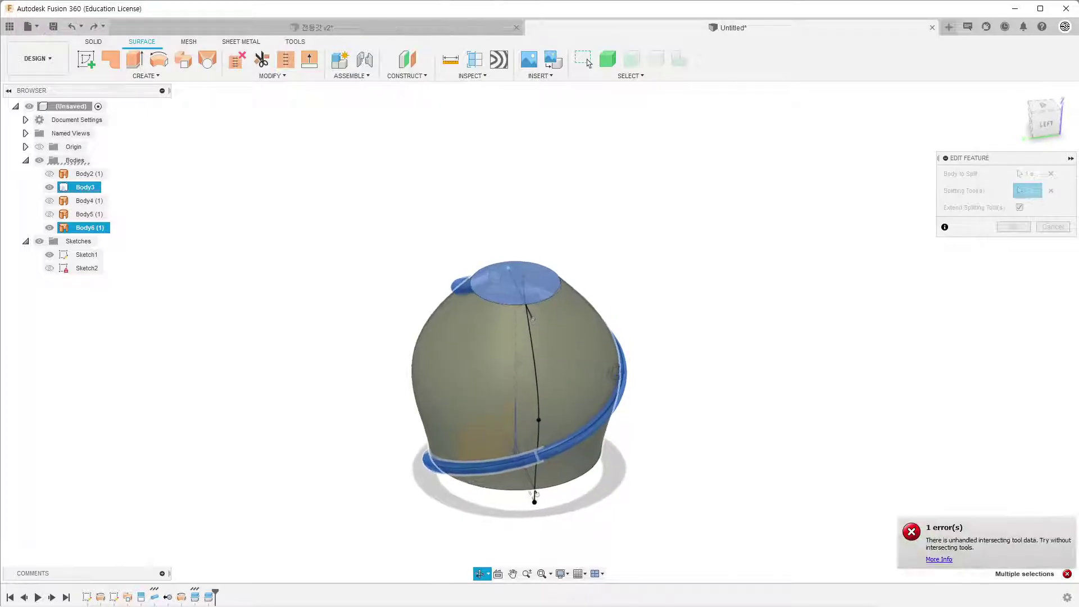
pyautogui.click(1054, 227)
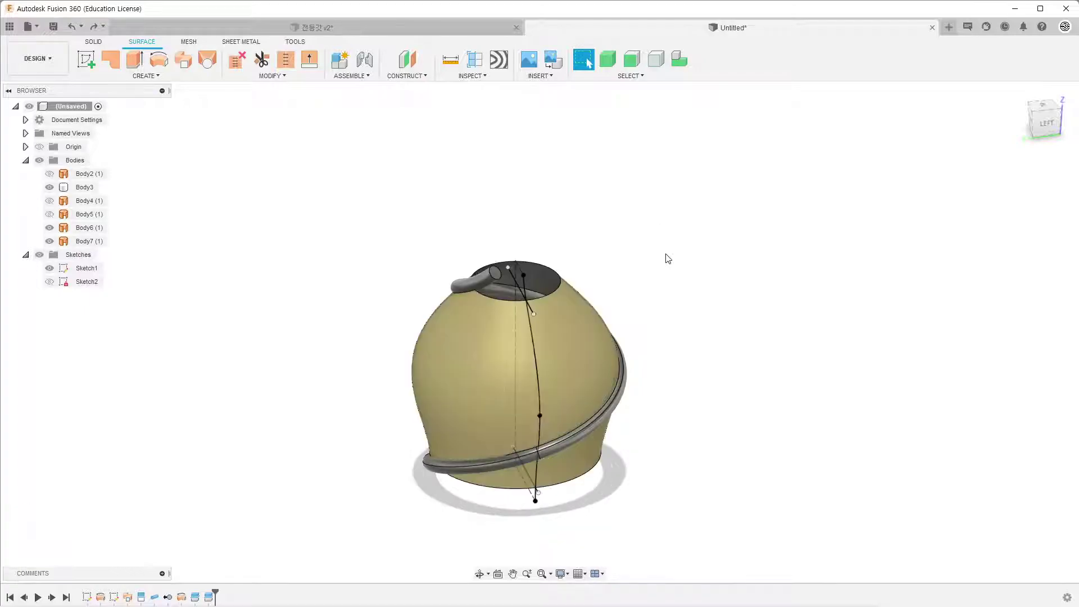
# Thicken the vase face by -1.2 mm on one side into new solid Body8.
pyautogui.keyDown('shift'); pyautogui.moveTo(540, 366); pyautogui.dragTo(427, 365, button='middle'); pyautogui.keyUp('shift')
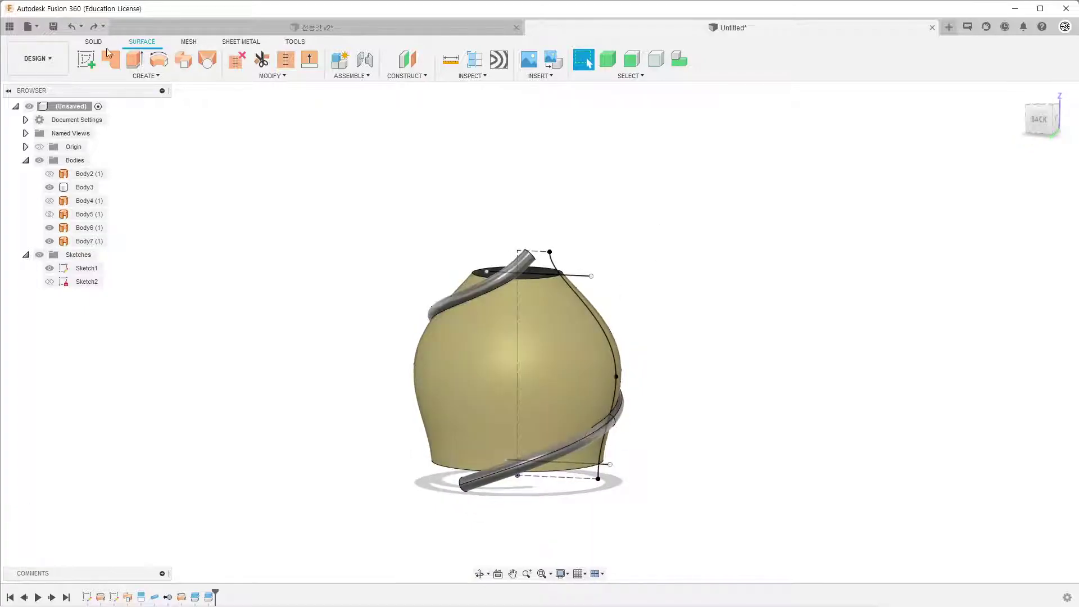
pyautogui.click(144, 76)
pyautogui.moveTo(97, 213)
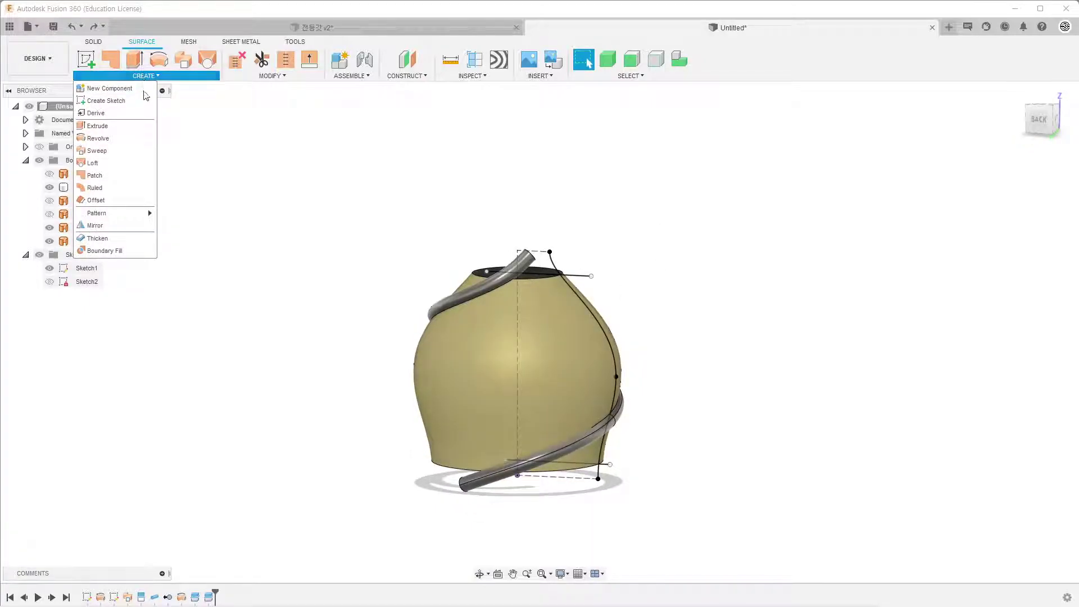
pyautogui.click(102, 238)
pyautogui.click(487, 346)
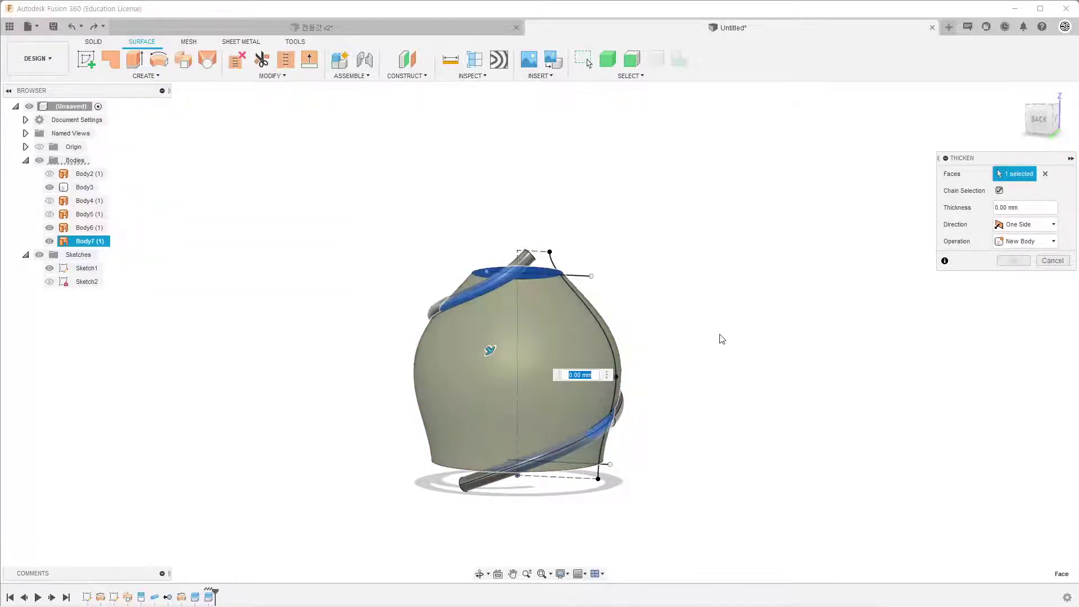
pyautogui.moveTo(718, 338)
pyautogui.keyDown('shift'); pyautogui.mouseDown(button='middle')
pyautogui.moveTo(661, 363)
pyautogui.moveTo(675, 354)
pyautogui.mouseUp(button='middle'); pyautogui.keyUp('shift')
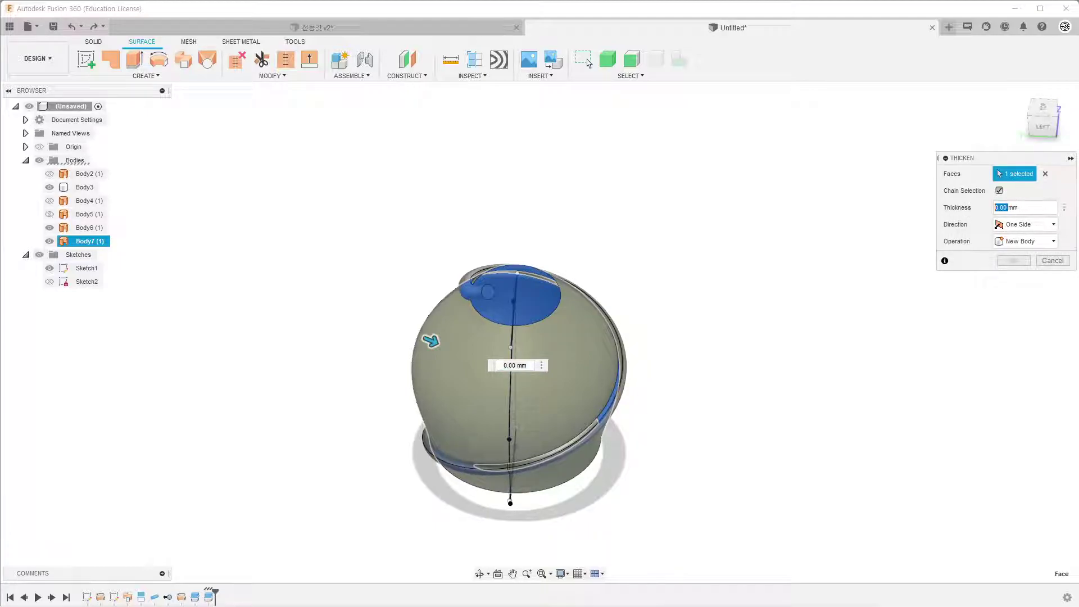
pyautogui.write('-1')
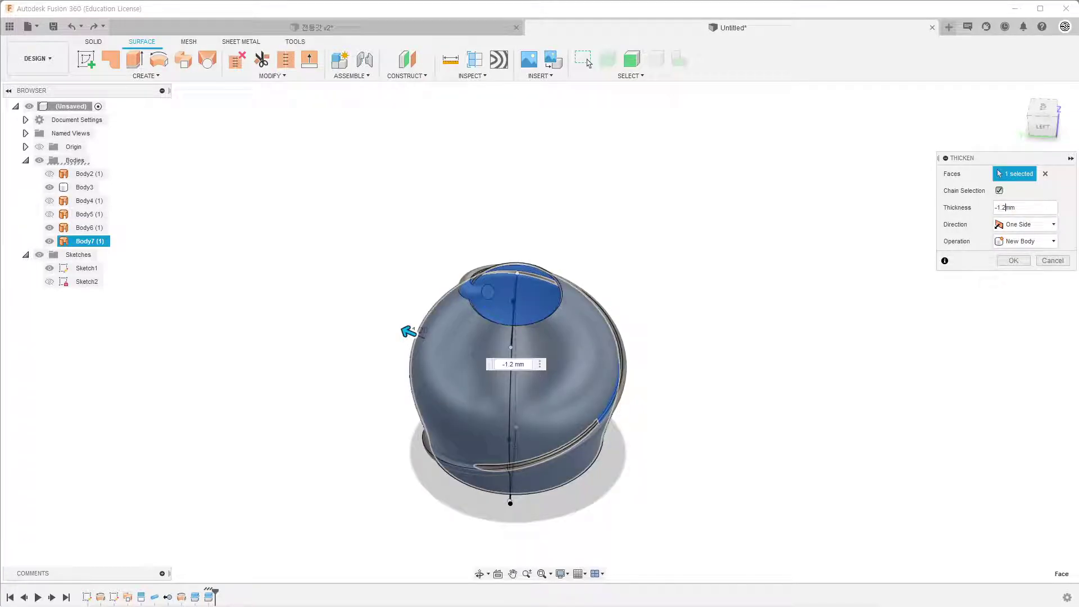
pyautogui.press('Return')
pyautogui.click(1043, 126)
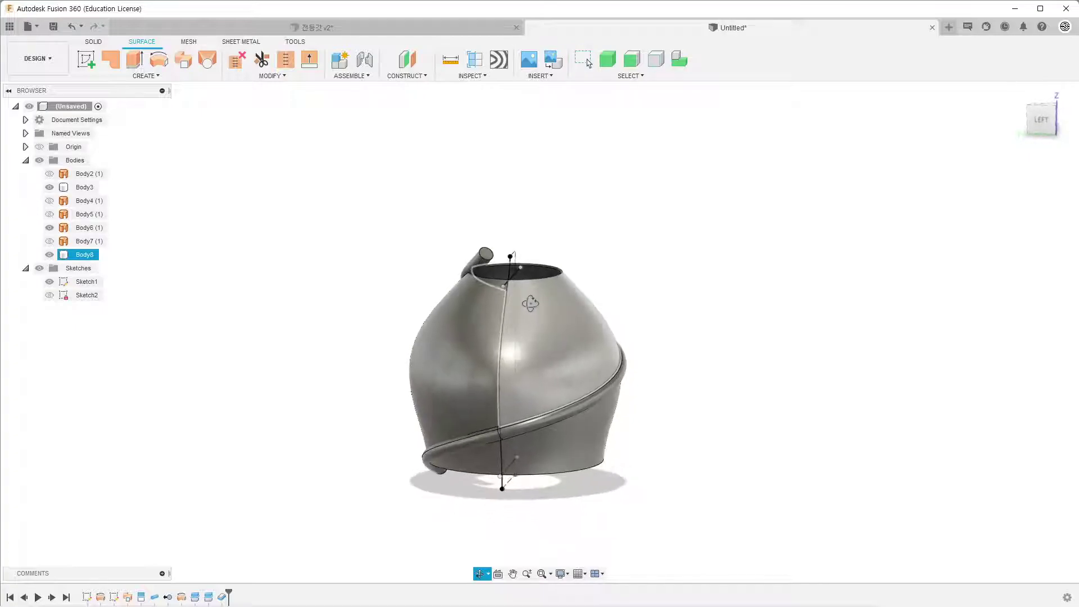
# Combine target Body8 with tool Body3 using Intersect, leaving only the spiral ribbon.
pyautogui.click(94, 42)
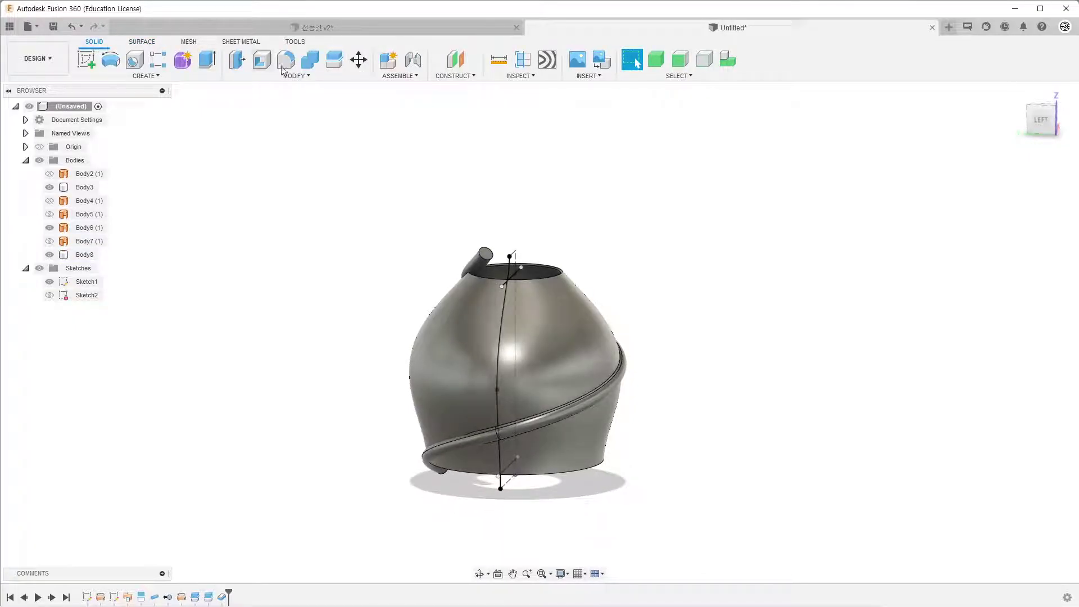
pyautogui.click(311, 67)
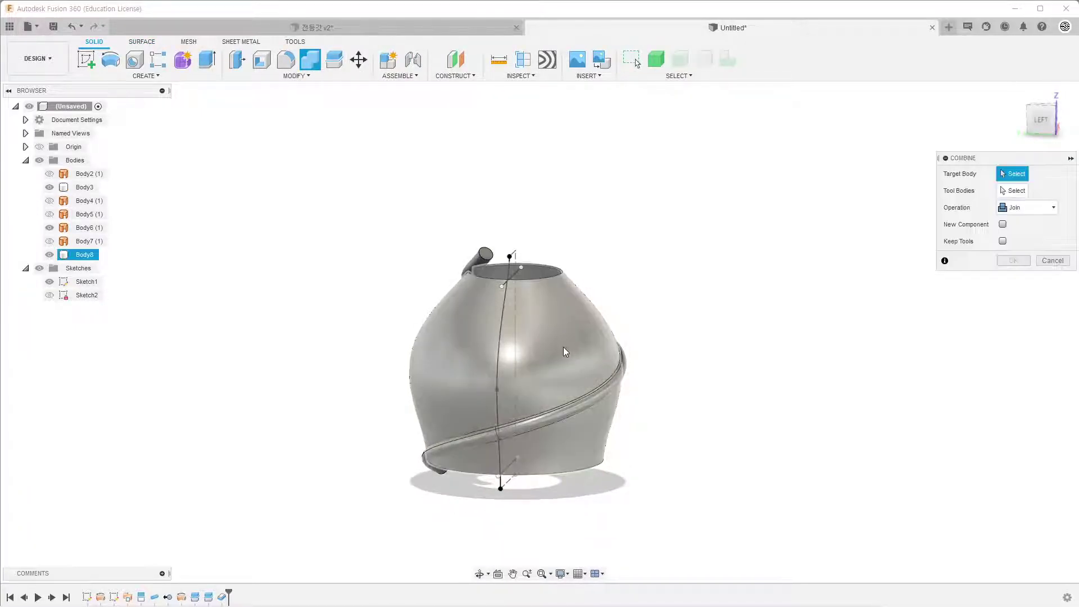
pyautogui.keyDown('shift'); pyautogui.moveTo(633, 349); pyautogui.dragTo(740, 366, button='middle'); pyautogui.keyUp('shift')
pyautogui.click(512, 250)
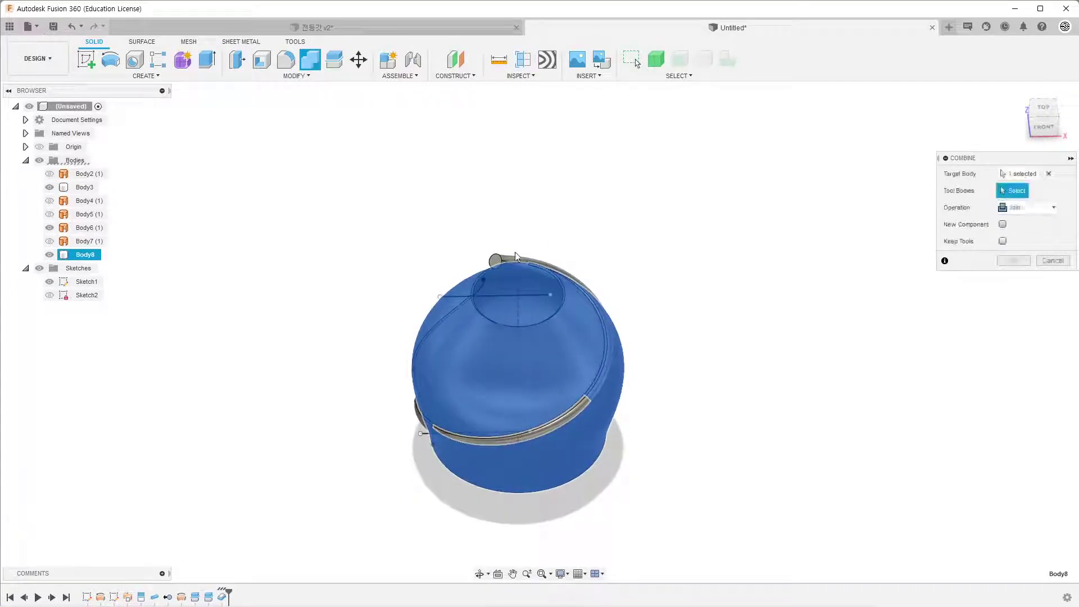
pyautogui.click(1026, 208)
pyautogui.click(1030, 250)
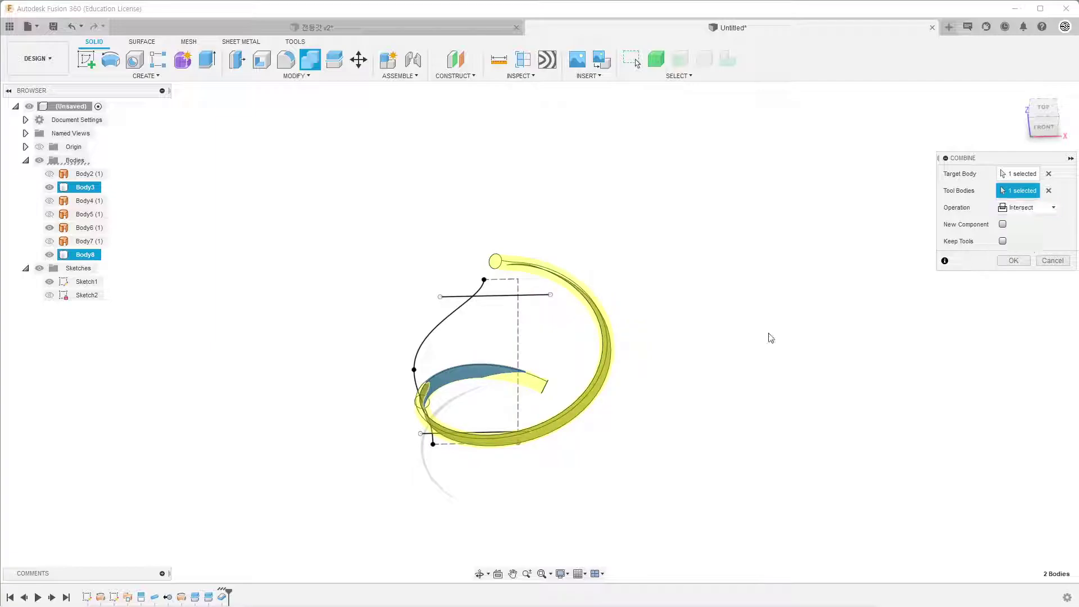
pyautogui.moveTo(680, 363)
pyautogui.keyDown('shift'); pyautogui.mouseDown(button='middle')
pyautogui.moveTo(753, 321)
pyautogui.moveTo(826, 315)
pyautogui.moveTo(857, 330)
pyautogui.moveTo(928, 301)
pyautogui.mouseUp(button='middle'); pyautogui.keyUp('shift')
# Apply the intersect combine and inspect the resulting ribbon edge-on.
pyautogui.click(1014, 261)
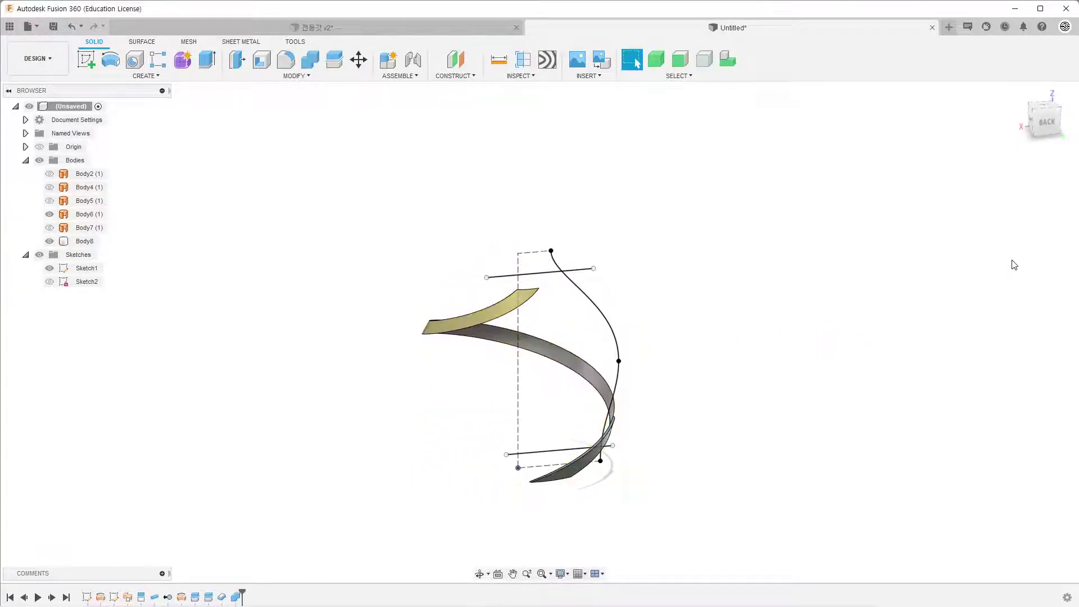
pyautogui.moveTo(778, 295)
pyautogui.keyDown('shift'); pyautogui.mouseDown(button='middle')
pyautogui.moveTo(687, 333)
pyautogui.moveTo(663, 298)
pyautogui.moveTo(631, 294)
pyautogui.moveTo(740, 304)
pyautogui.moveTo(797, 253)
pyautogui.moveTo(740, 297)
pyautogui.moveTo(667, 298)
pyautogui.moveTo(693, 316)
pyautogui.mouseUp(button='middle'); pyautogui.keyUp('shift')
pyautogui.scroll(4, 503, 472)
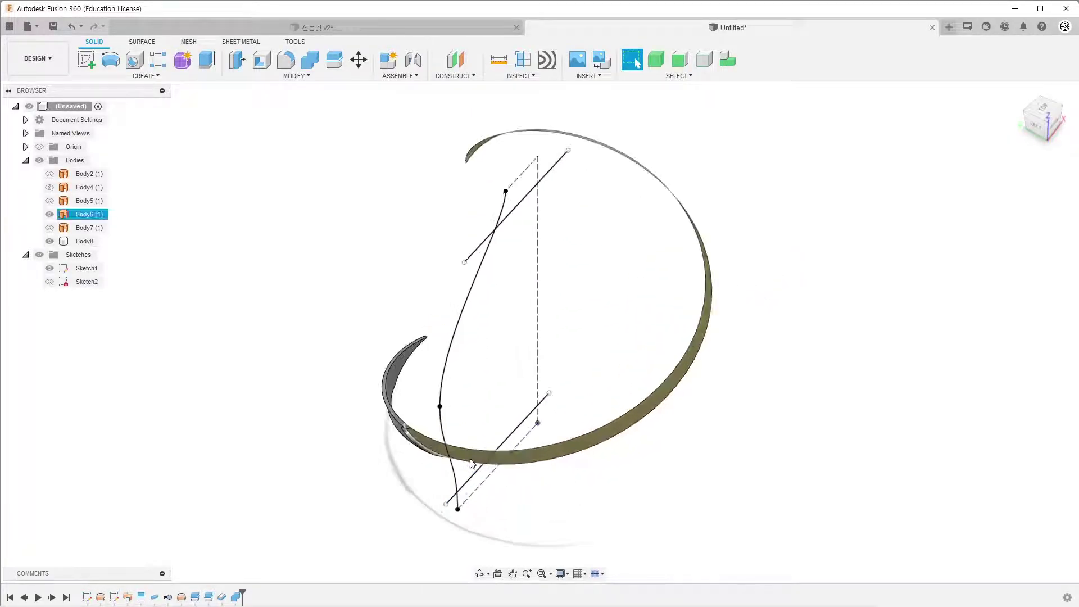
# Undo the intersect, thicken and last split, restoring the spiral pipe around the vase.
pyautogui.hotkey('ctrl', 'z')
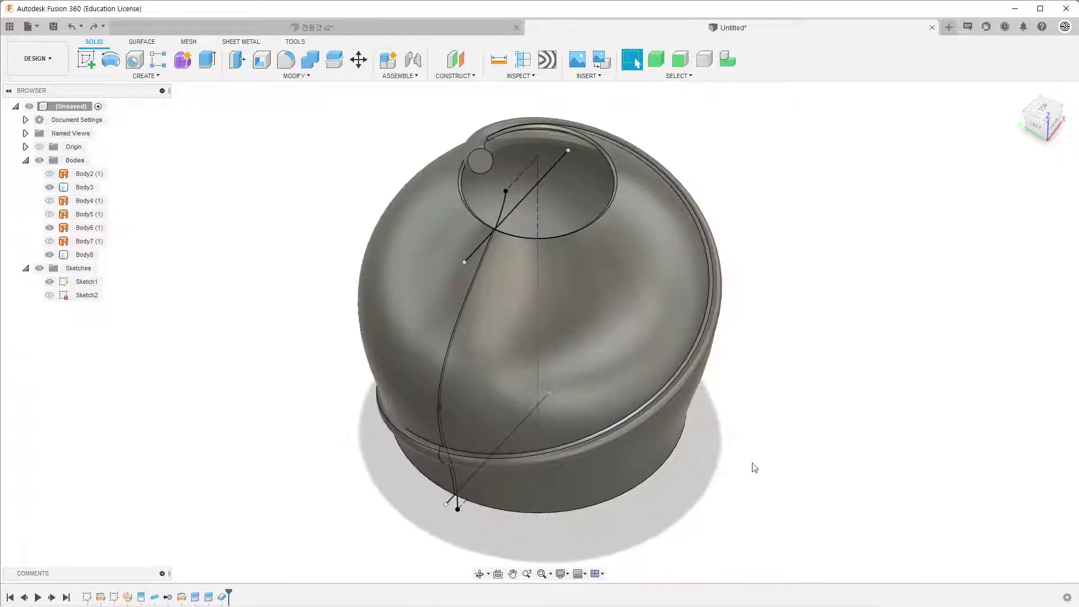
pyautogui.hotkey('ctrl', 'z')
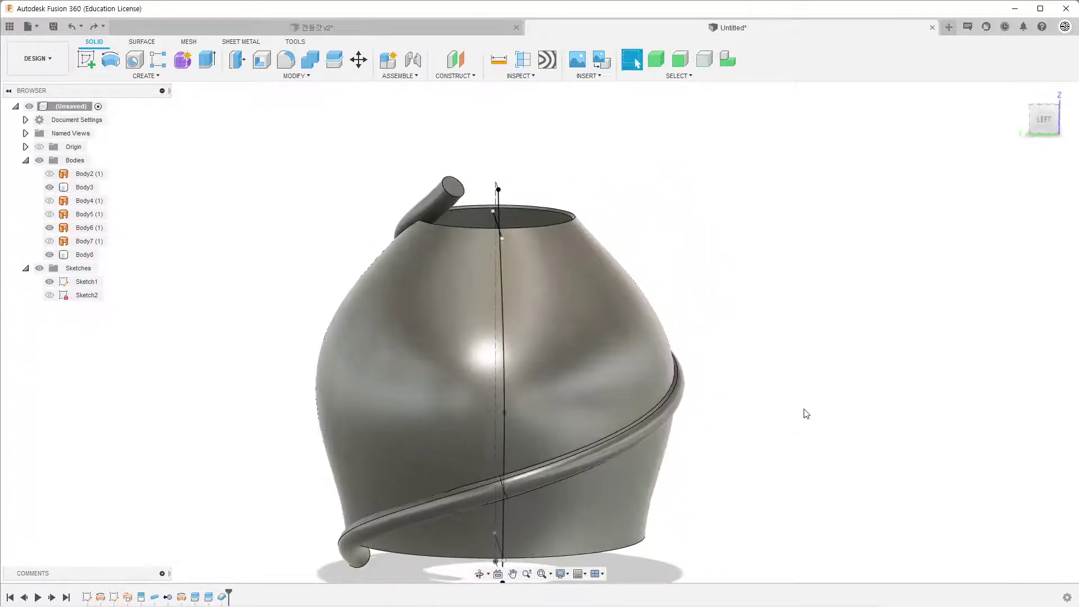
pyautogui.hotkey('ctrl', 'z')
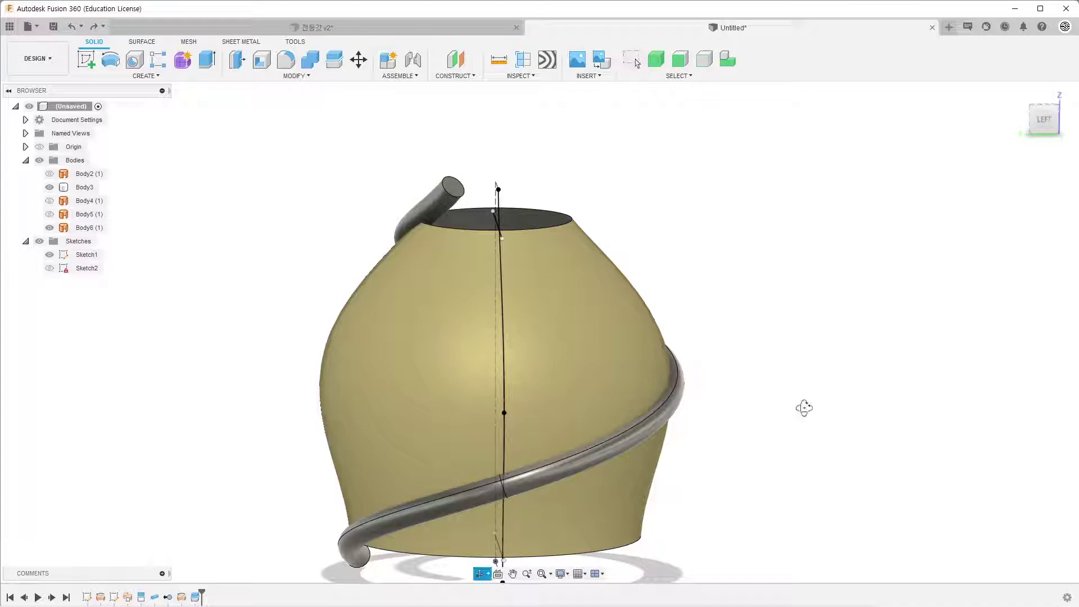
pyautogui.moveTo(804, 407)
pyautogui.keyDown('shift'); pyautogui.mouseDown(button='middle')
pyautogui.moveTo(737, 460)
pyautogui.moveTo(735, 445)
pyautogui.mouseUp(button='middle'); pyautogui.keyUp('shift')
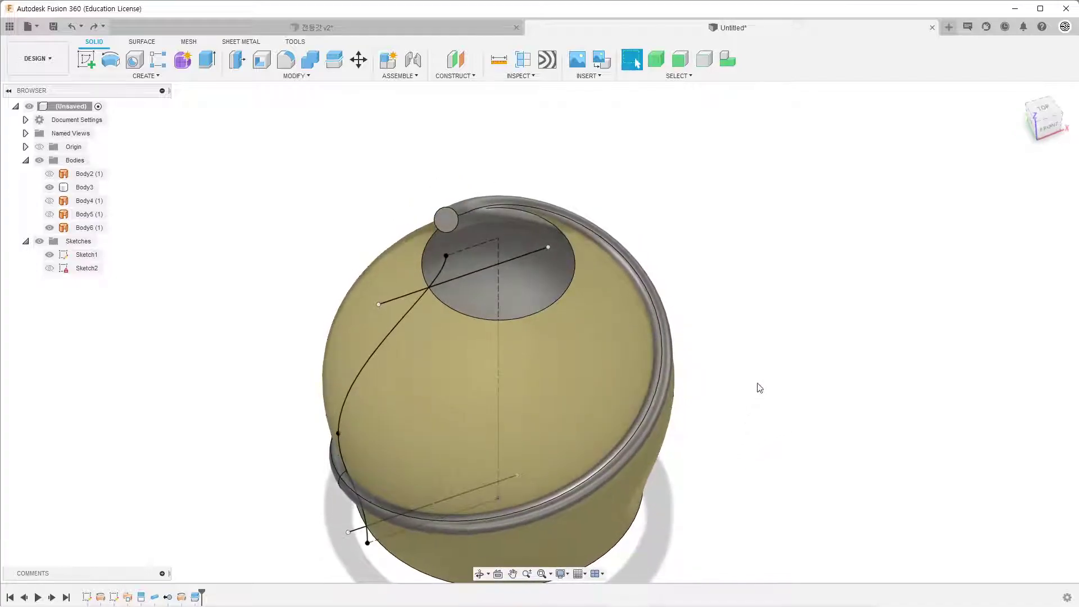
pyautogui.keyDown('shift'); pyautogui.moveTo(759, 386); pyautogui.dragTo(568, 433, button='middle'); pyautogui.keyUp('shift')
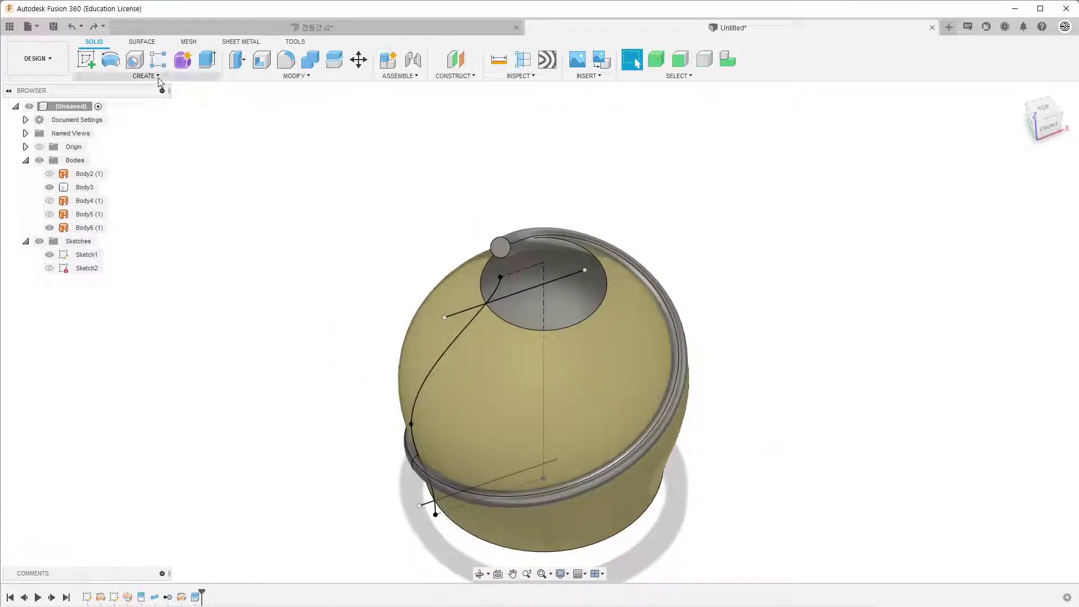
pyautogui.click(155, 77)
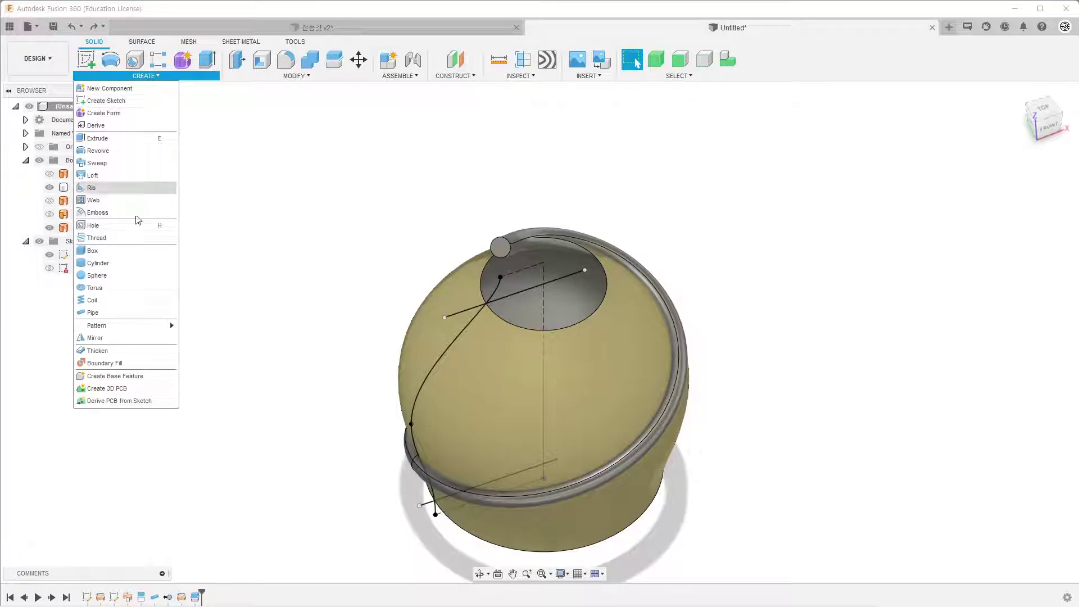
# Thicken the vase surface symmetrically by 0.6 mm into new solid Body7.
pyautogui.click(109, 349)
pyautogui.click(635, 383)
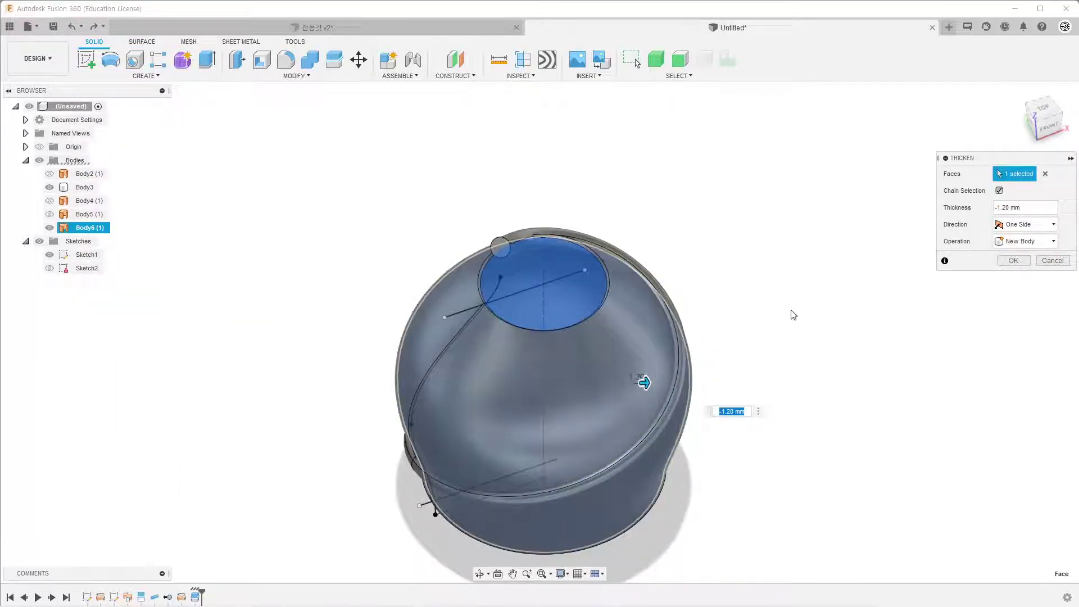
pyautogui.click(1024, 225)
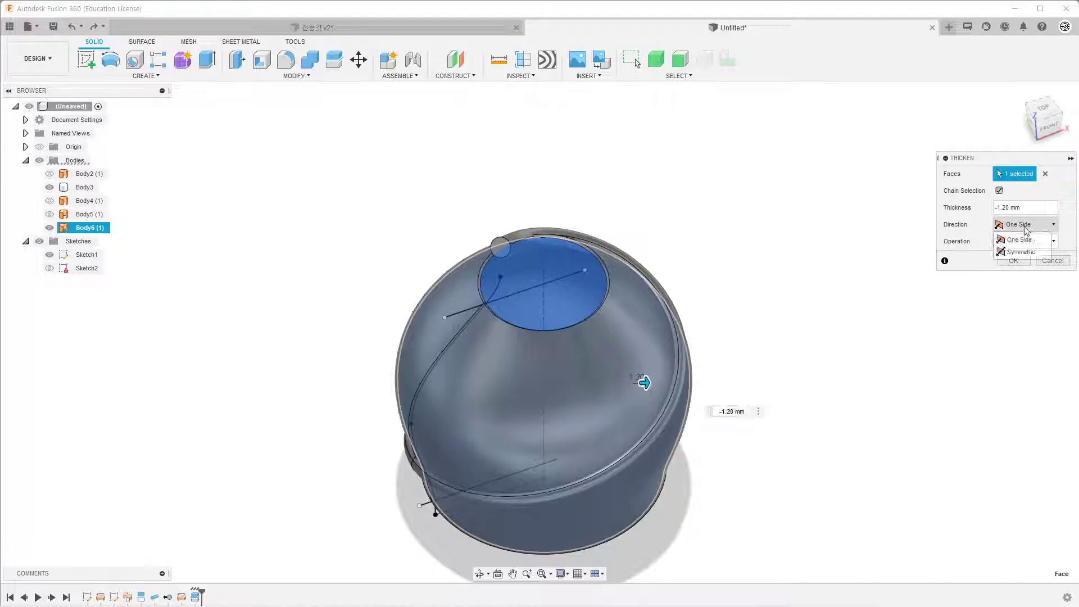
pyautogui.click(1023, 252)
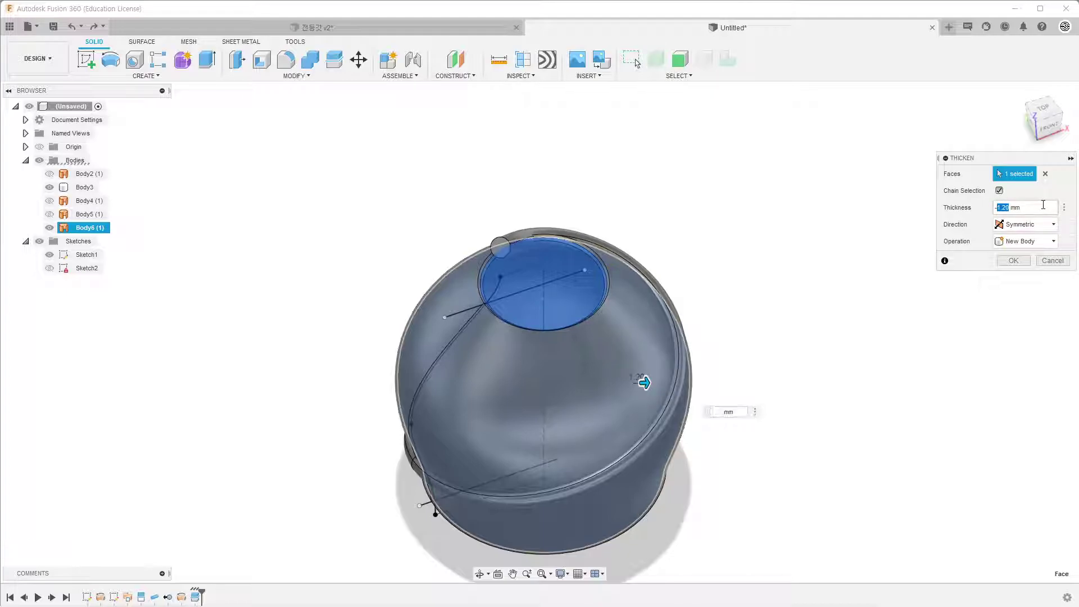
pyautogui.press('BackSpace')
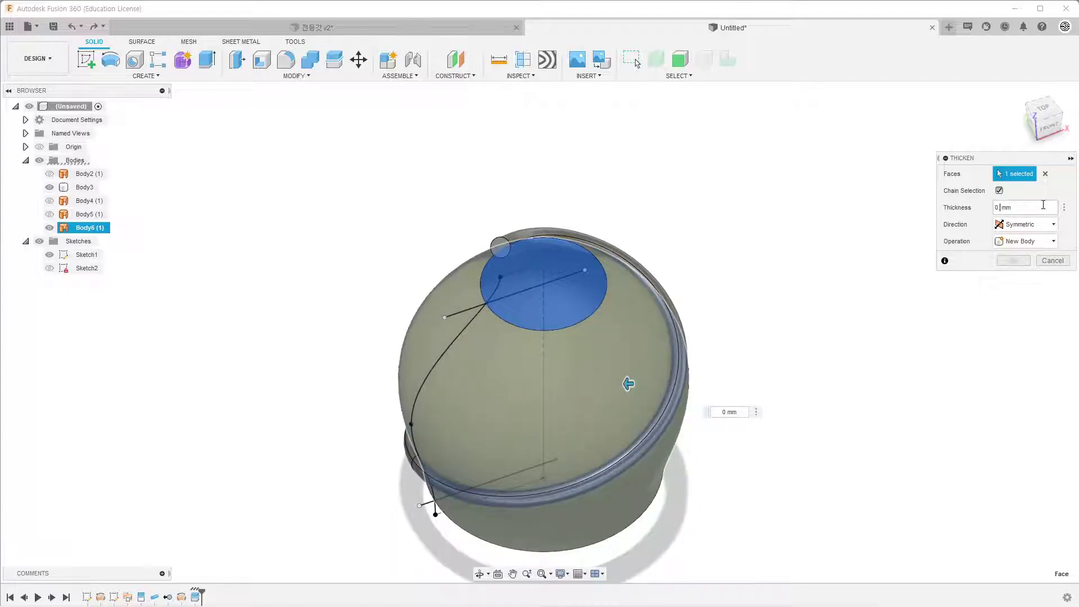
pyautogui.write('.6')
pyautogui.click(1020, 263)
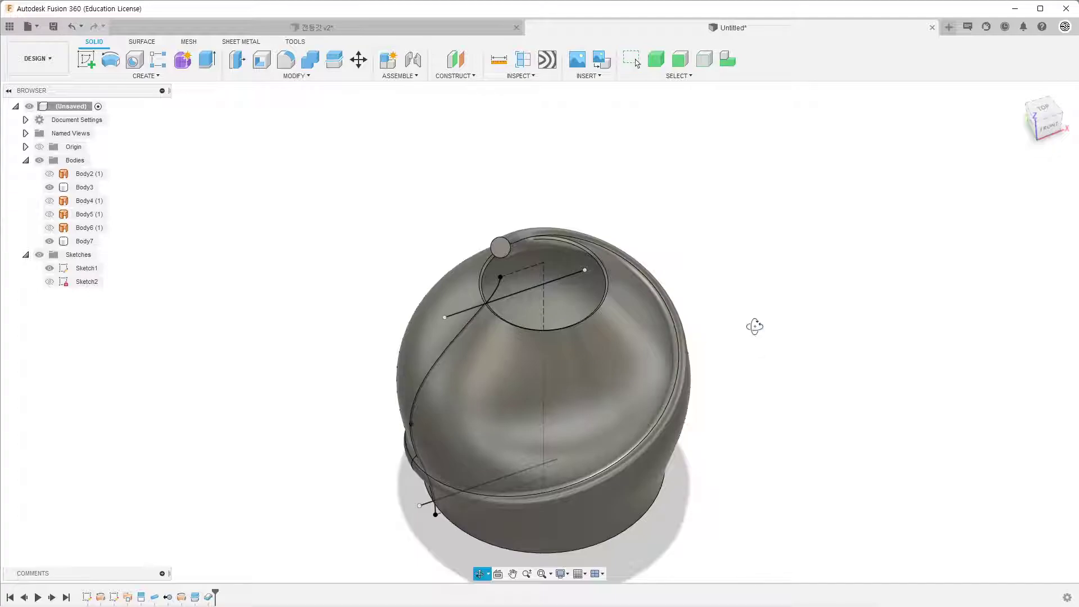
# Intersect Body7 with the pipe Body3, leaving a single spiral band.
pyautogui.moveTo(755, 326)
pyautogui.mouseDown()
pyautogui.moveTo(779, 285)
pyautogui.moveTo(834, 238)
pyautogui.moveTo(823, 274)
pyautogui.mouseUp()
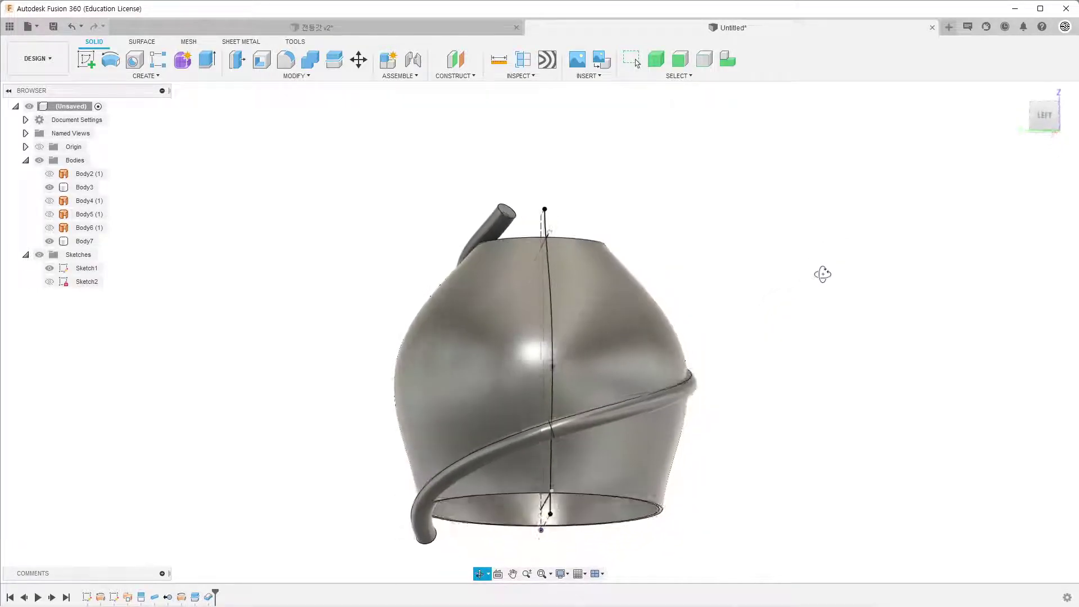
pyautogui.click(310, 59)
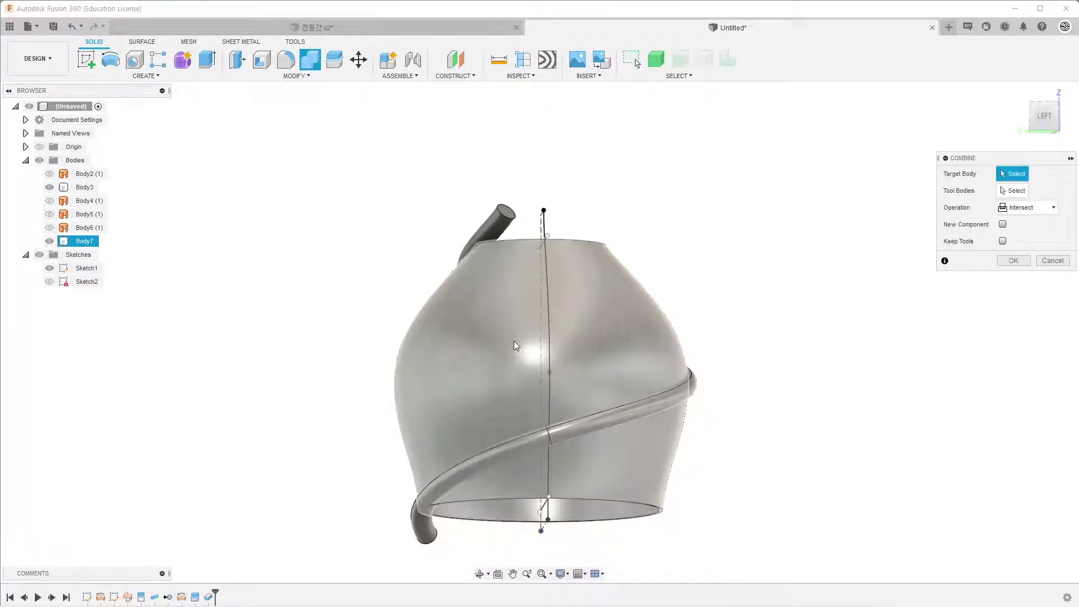
pyautogui.click(491, 272)
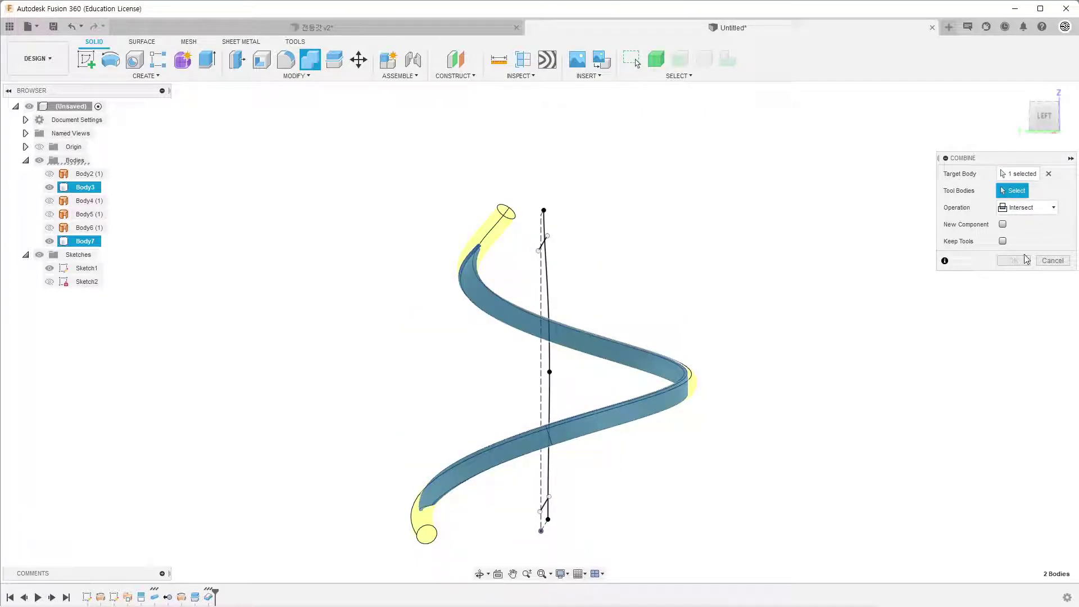
pyautogui.moveTo(594, 338)
pyautogui.keyDown('shift'); pyautogui.mouseDown(button='middle')
pyautogui.moveTo(602, 342)
pyautogui.moveTo(550, 373)
pyautogui.moveTo(470, 382)
pyautogui.mouseUp(button='middle'); pyautogui.keyUp('shift')
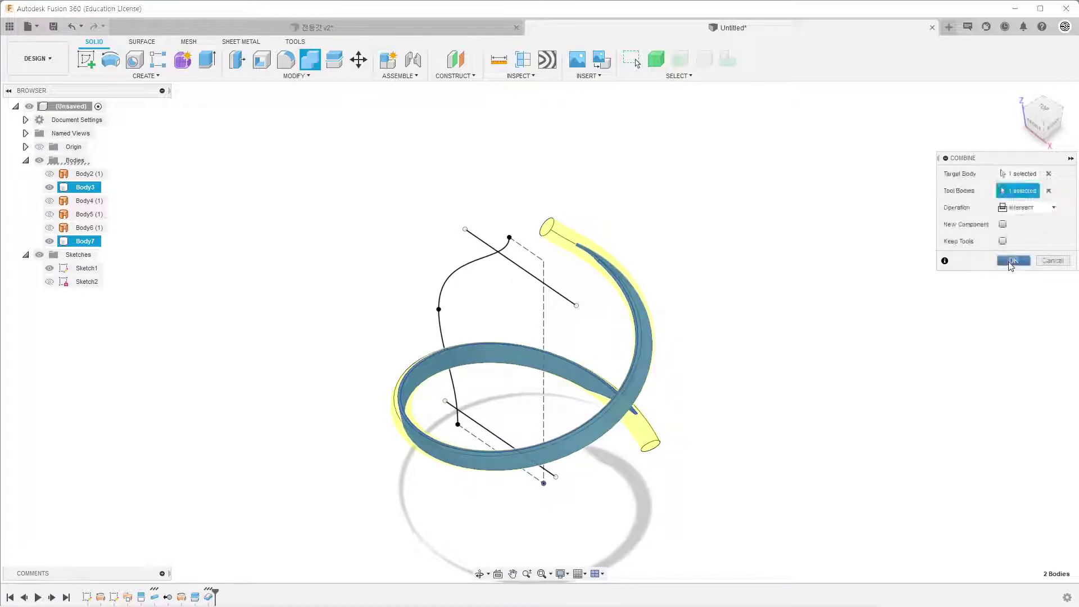
pyautogui.click(1013, 261)
# Hide Sketch1 and orbit around the spiral band.
pyautogui.keyDown('shift'); pyautogui.moveTo(737, 285); pyautogui.dragTo(641, 289, button='middle'); pyautogui.keyUp('shift')
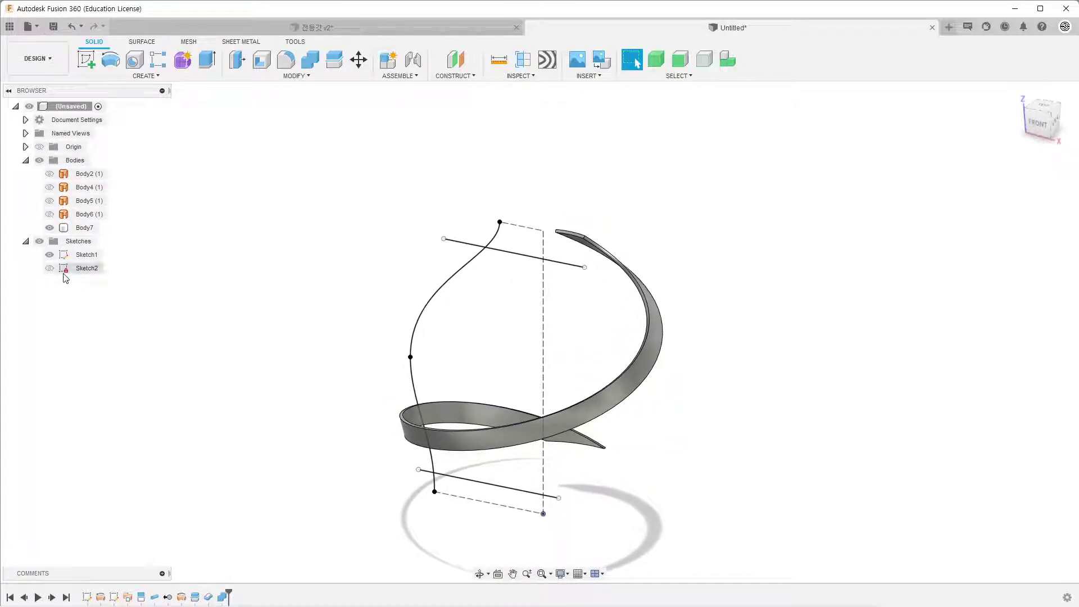
pyautogui.click(50, 254)
pyautogui.moveTo(367, 311)
pyautogui.keyDown('shift'); pyautogui.mouseDown(button='middle')
pyautogui.moveTo(377, 294)
pyautogui.moveTo(472, 319)
pyautogui.moveTo(487, 301)
pyautogui.mouseUp(button='middle'); pyautogui.keyUp('shift')
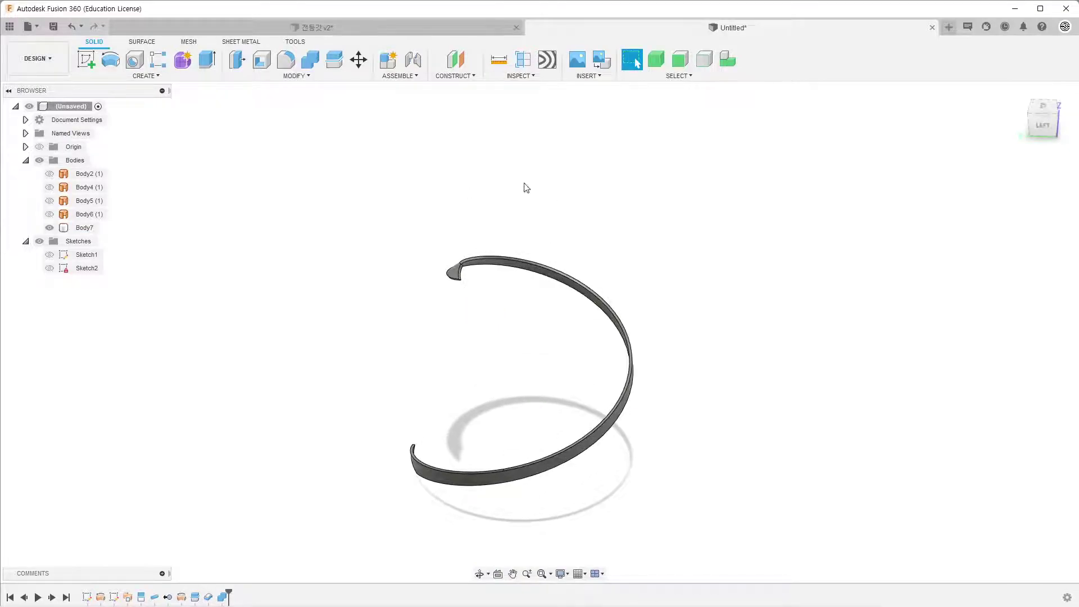
pyautogui.click(134, 74)
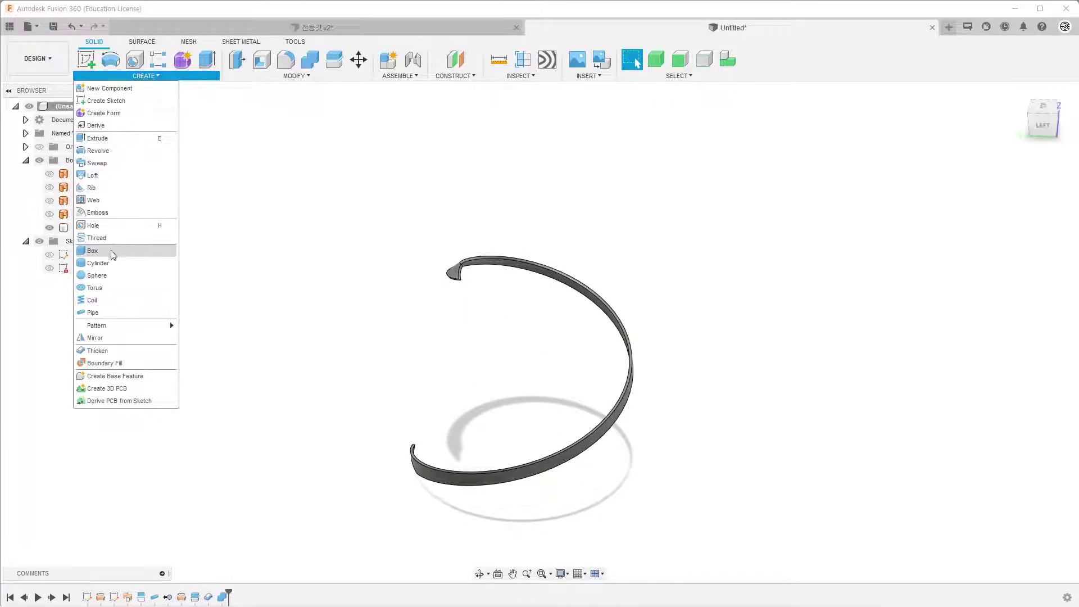
pyautogui.moveTo(96, 325)
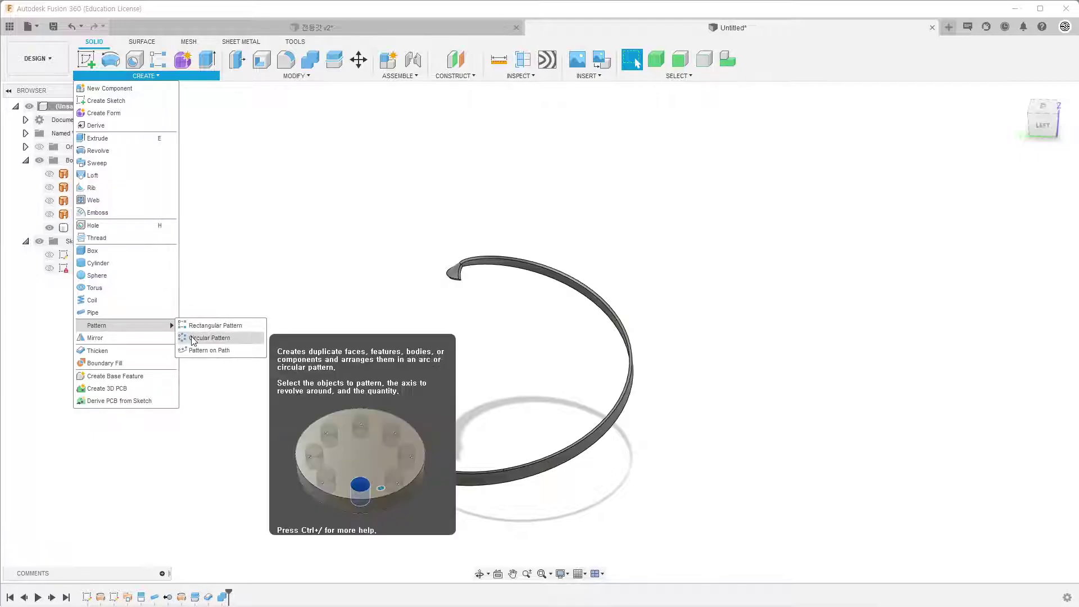
# Circular-pattern spiral band Body7 as a body, 6 copies around the vertical axis.
pyautogui.click(204, 336)
pyautogui.click(609, 314)
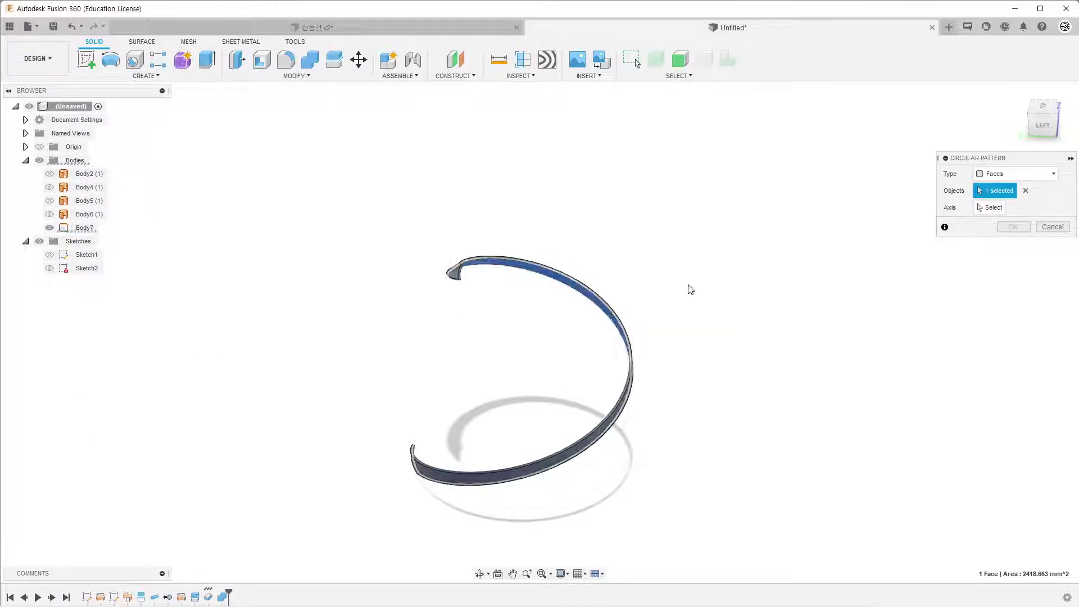
pyautogui.click(995, 174)
pyautogui.click(1013, 201)
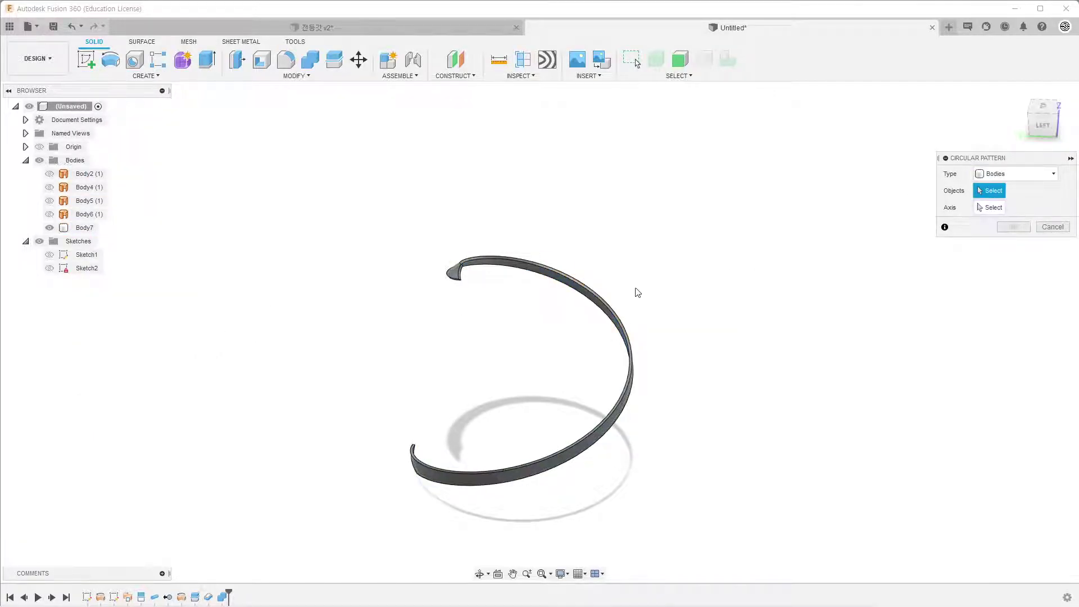
pyautogui.click(611, 307)
pyautogui.click(995, 211)
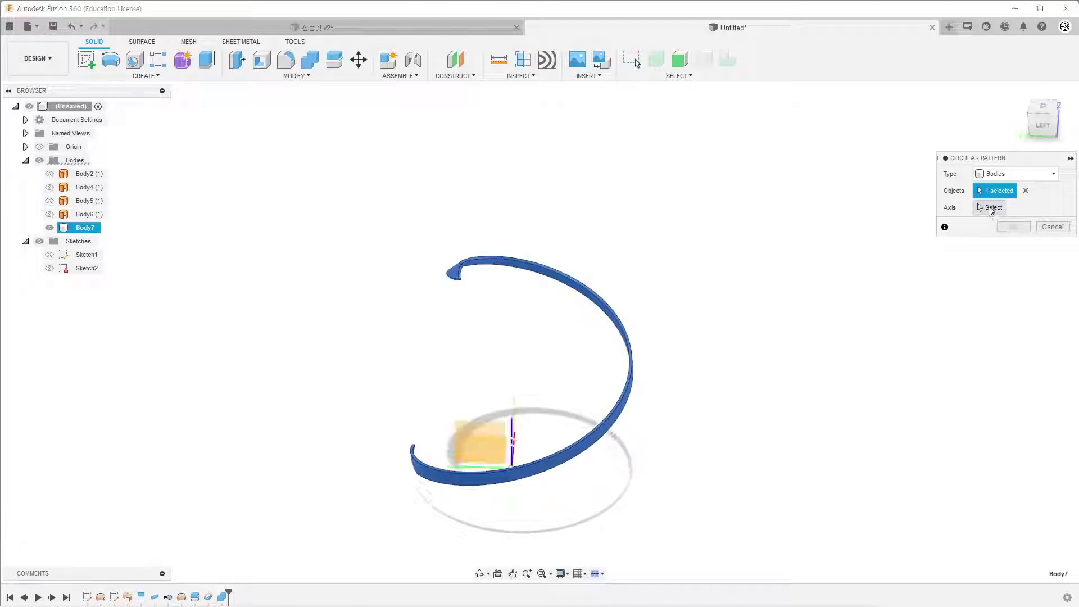
pyautogui.click(514, 438)
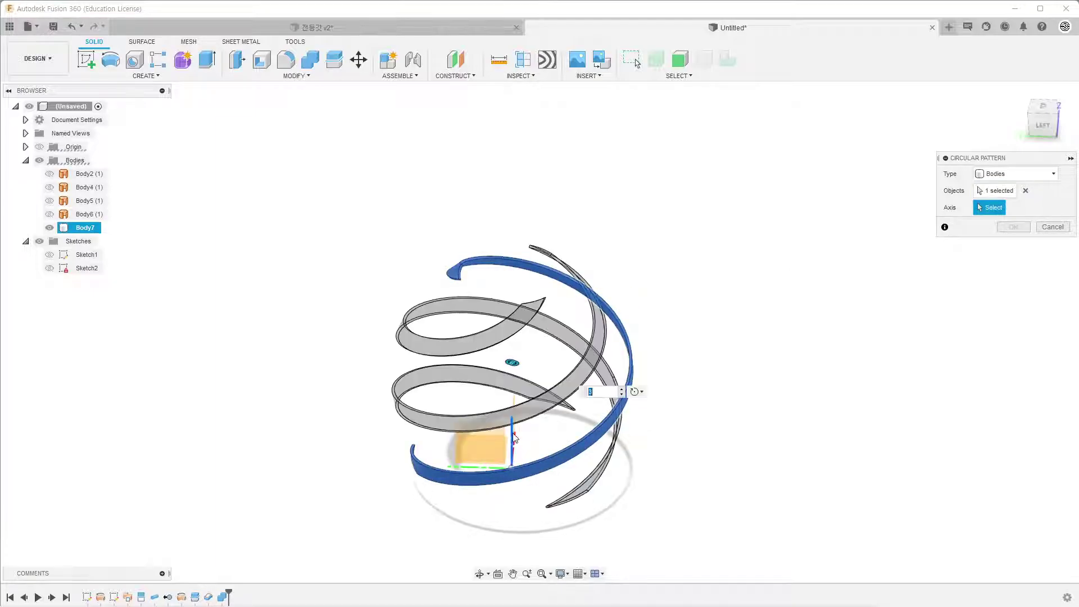
pyautogui.moveTo(776, 417)
pyautogui.keyDown('shift'); pyautogui.mouseDown(button='middle')
pyautogui.moveTo(807, 379)
pyautogui.moveTo(809, 392)
pyautogui.mouseUp(button='middle'); pyautogui.keyUp('shift')
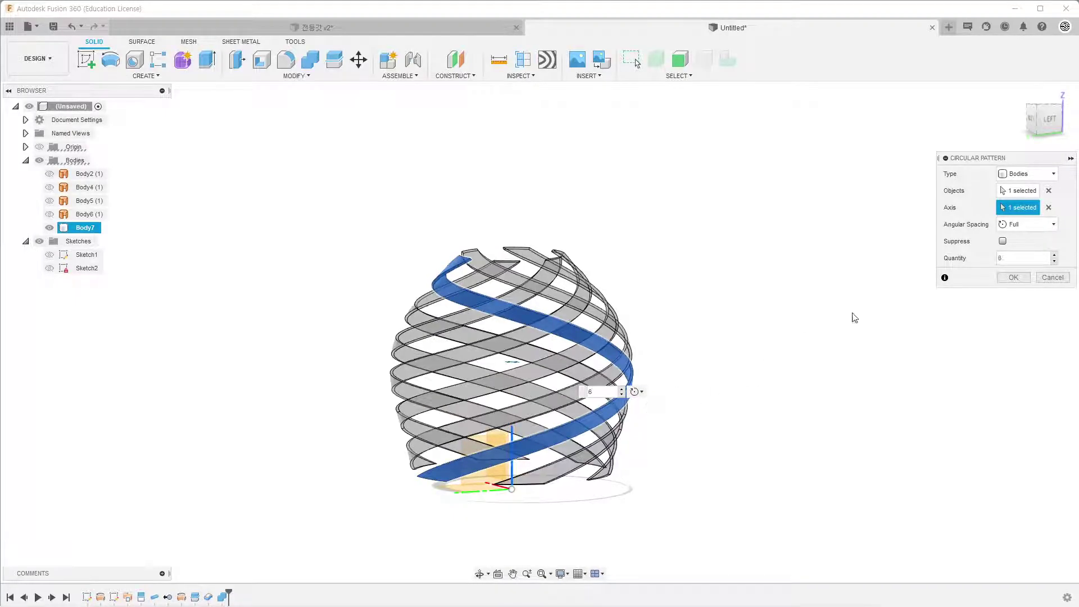
pyautogui.click(1011, 278)
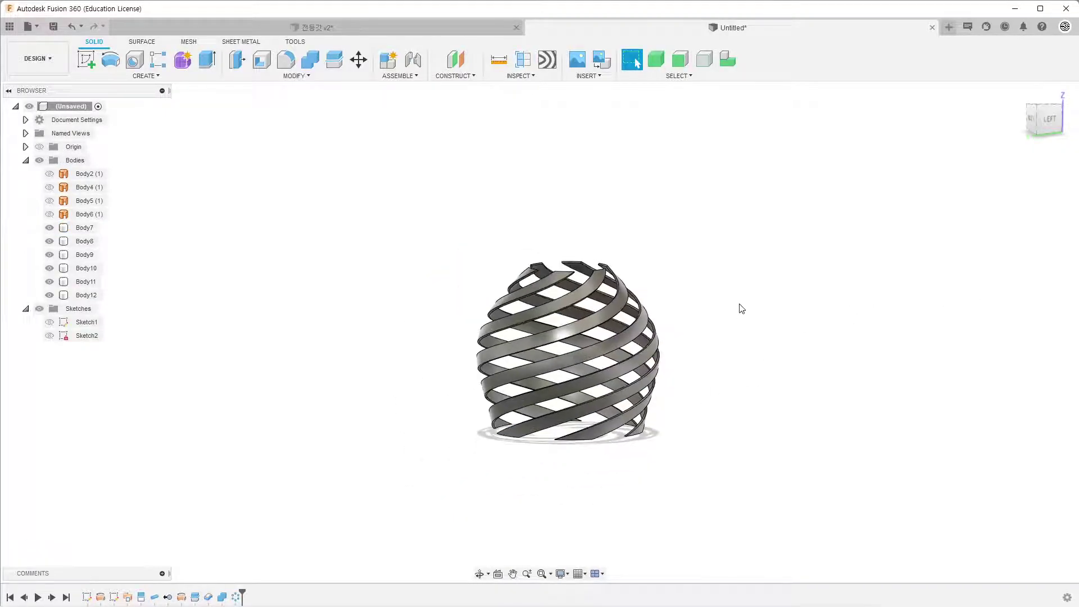
pyautogui.moveTo(739, 306)
pyautogui.keyDown('shift'); pyautogui.mouseDown(button='middle')
pyautogui.moveTo(693, 373)
pyautogui.moveTo(643, 284)
pyautogui.moveTo(675, 308)
pyautogui.moveTo(756, 297)
pyautogui.moveTo(710, 318)
pyautogui.moveTo(728, 308)
pyautogui.mouseUp(button='middle'); pyautogui.keyUp('shift')
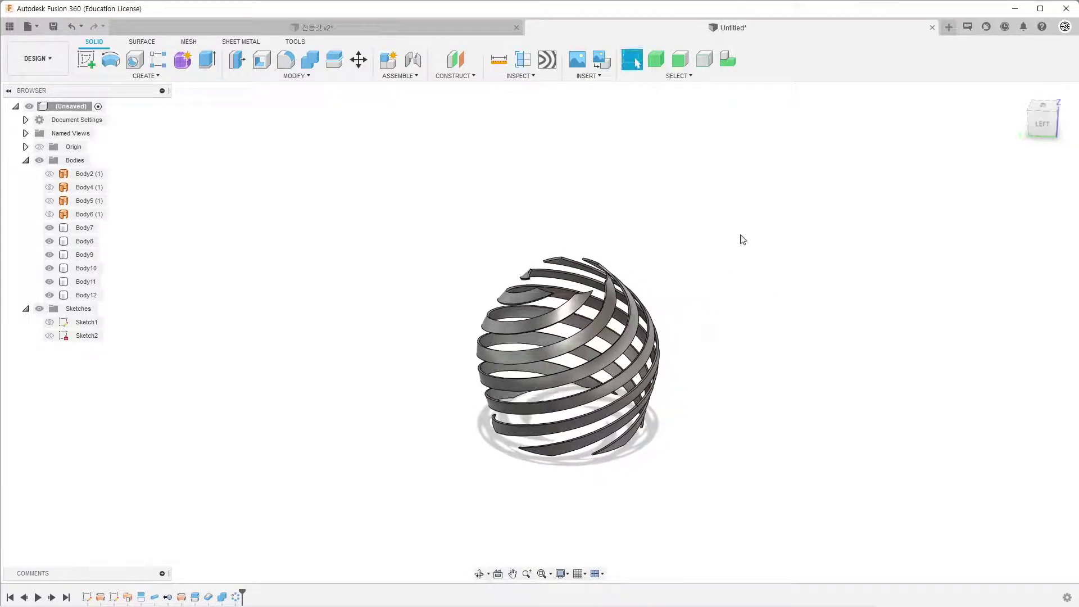
# Set up a body-type mirror of the six spiral bands Body7–Body12.
pyautogui.moveTo(744, 224)
pyautogui.mouseDown()
pyautogui.moveTo(384, 532)
pyautogui.moveTo(396, 525)
pyautogui.mouseUp()
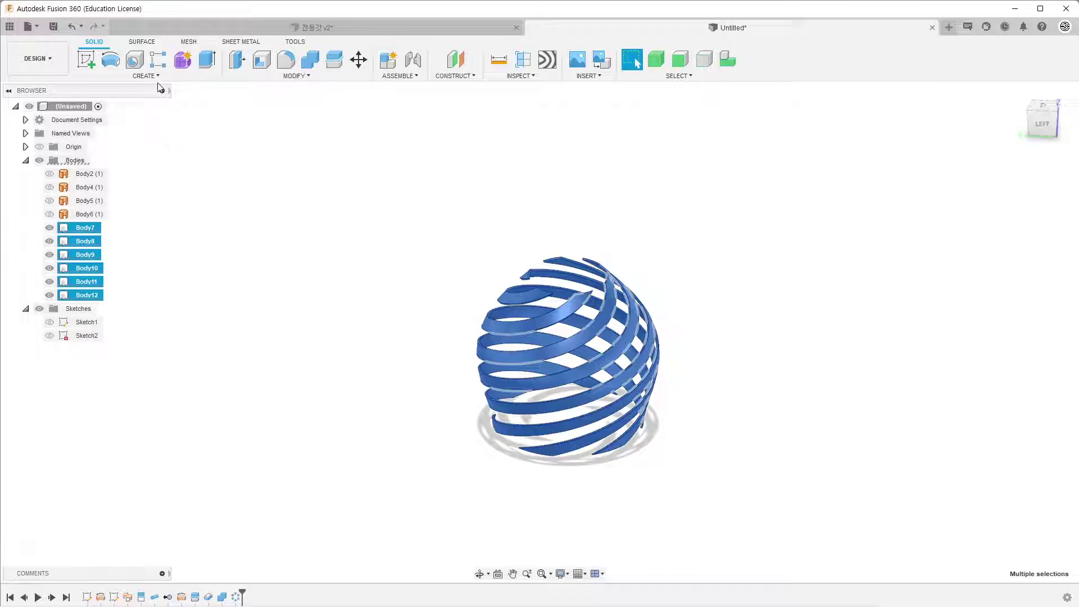
pyautogui.click(147, 76)
pyautogui.click(96, 338)
pyautogui.keyDown('shift'); pyautogui.moveTo(664, 293); pyautogui.dragTo(683, 278, button='middle'); pyautogui.keyUp('shift')
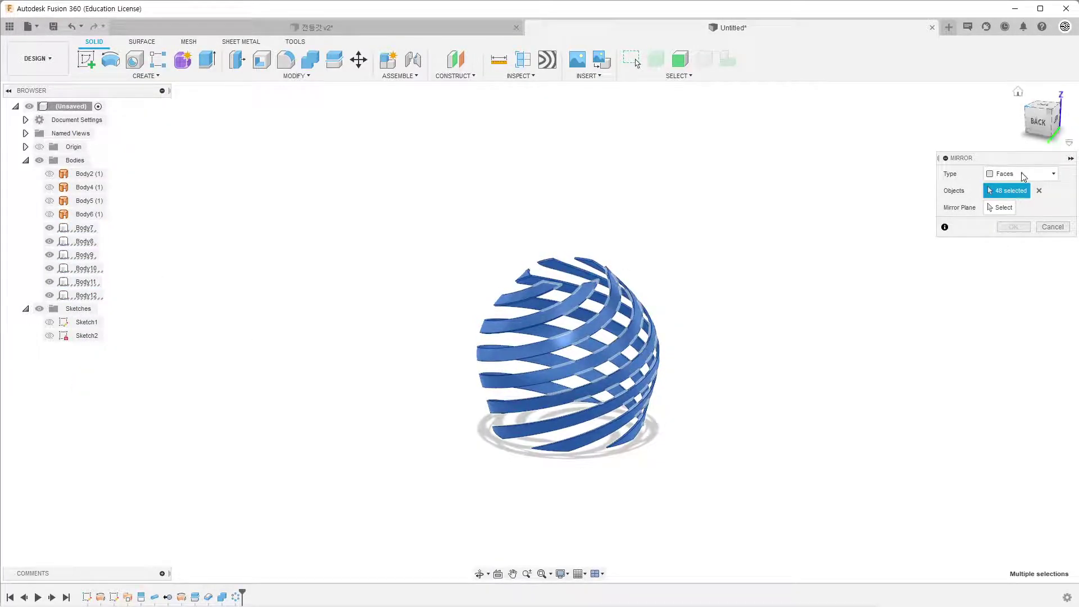
pyautogui.click(1053, 173)
pyautogui.click(1009, 201)
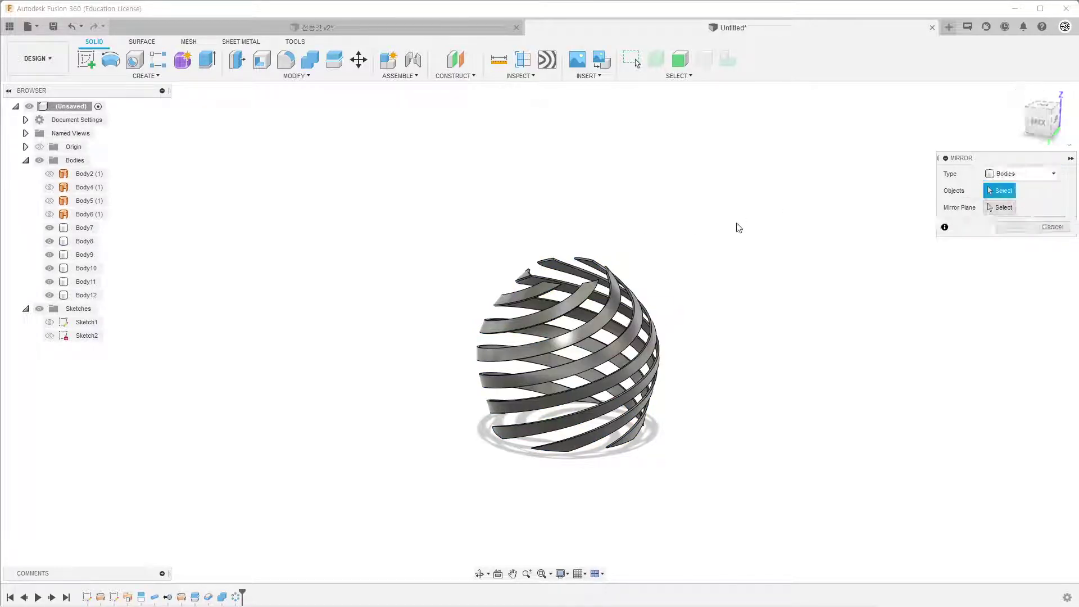
pyautogui.moveTo(669, 222); pyautogui.dragTo(433, 549)
# Mirror the bands across the vertical plane to form crisscrossing lattice strips.
pyautogui.click(999, 207)
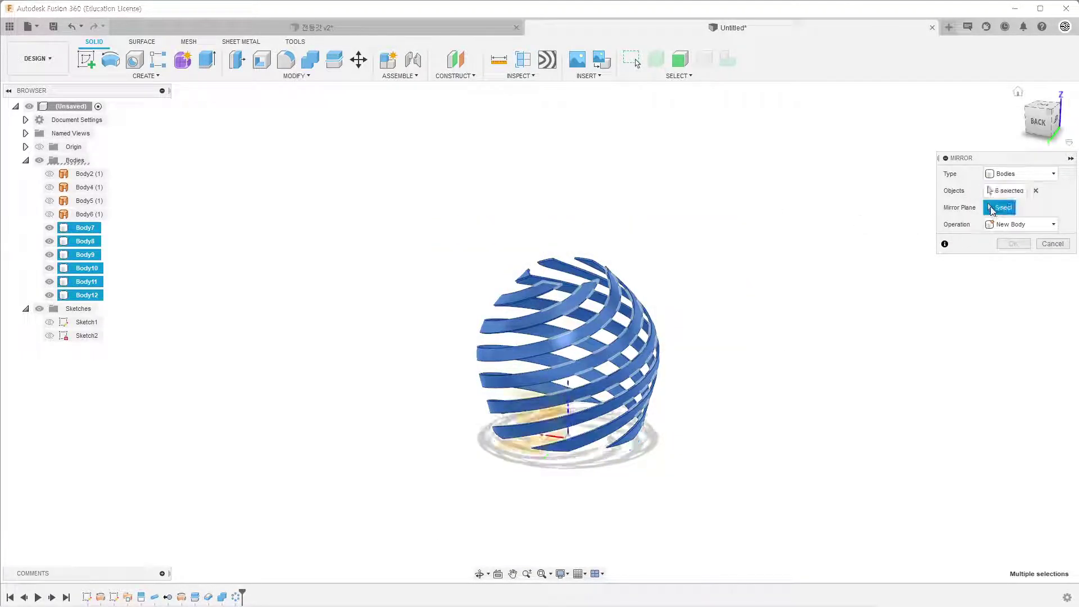
pyautogui.keyDown('shift'); pyautogui.moveTo(776, 393); pyautogui.dragTo(768, 405, button='middle'); pyautogui.keyUp('shift')
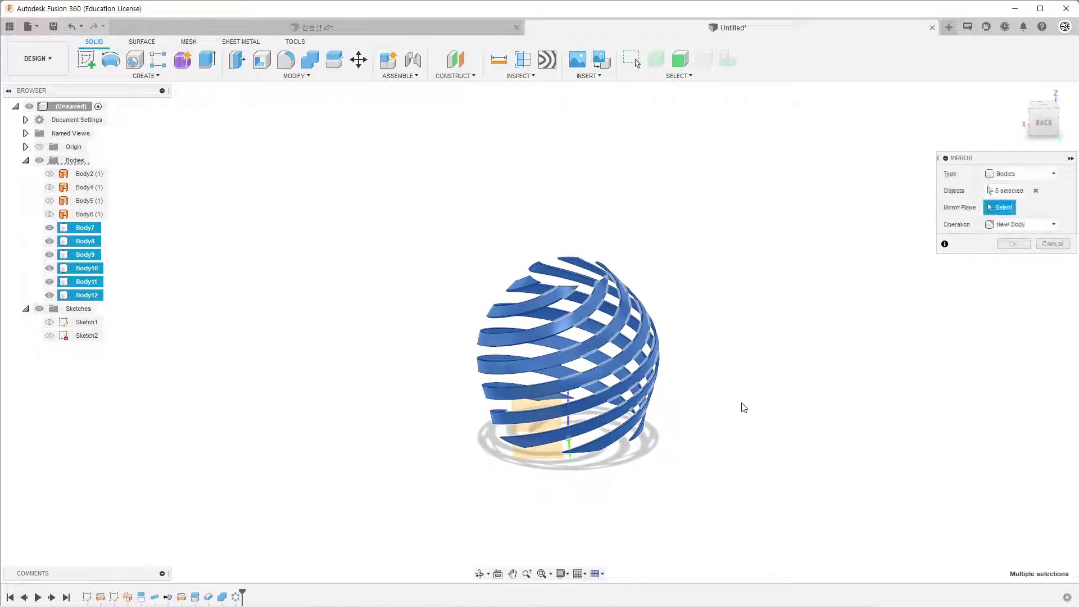
pyautogui.click(530, 402)
pyautogui.keyDown('shift'); pyautogui.moveTo(795, 397); pyautogui.dragTo(802, 403, button='middle'); pyautogui.keyUp('shift')
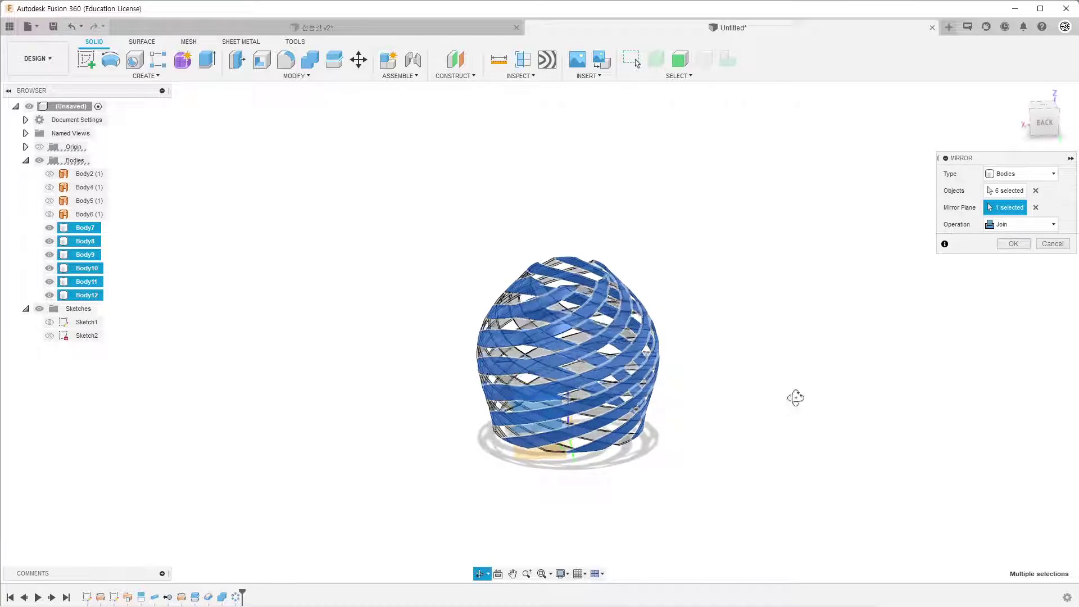
pyautogui.click(1020, 242)
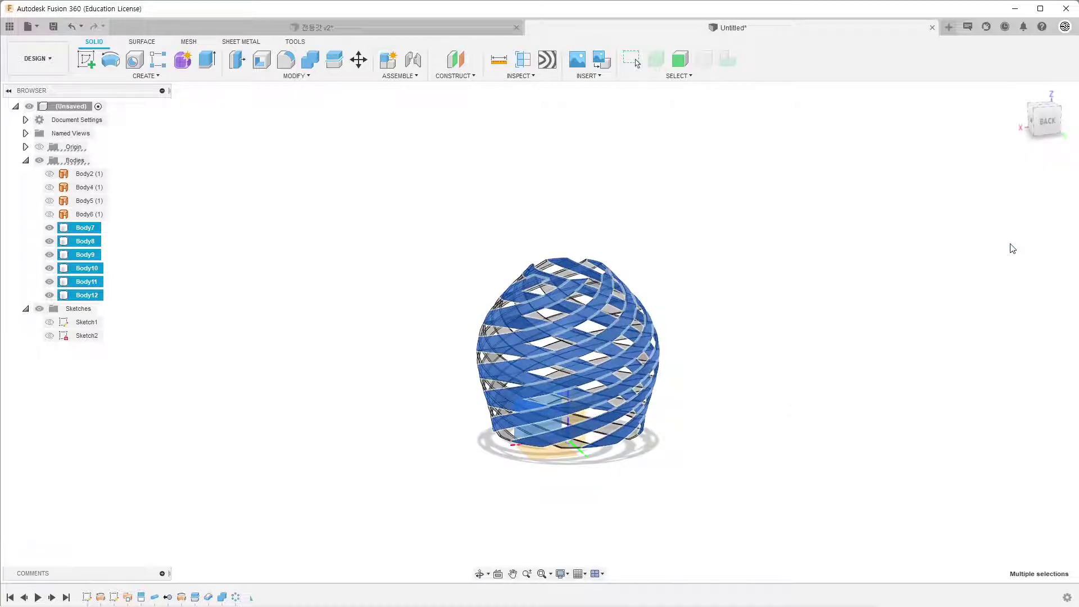
pyautogui.click(1010, 251)
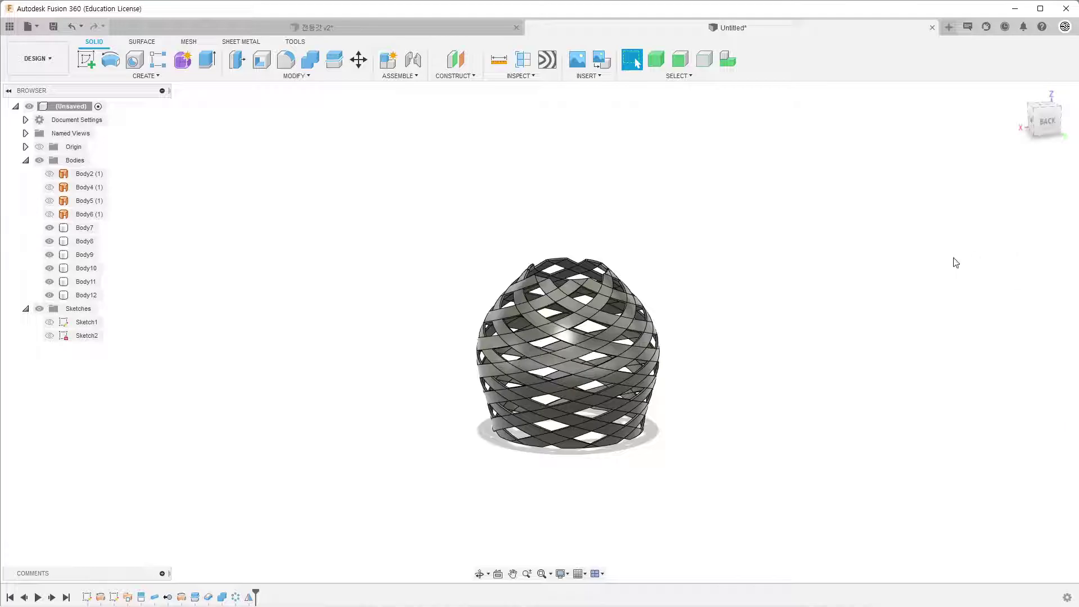
pyautogui.moveTo(954, 263)
pyautogui.keyDown('shift'); pyautogui.mouseDown(button='middle')
pyautogui.moveTo(811, 296)
pyautogui.moveTo(794, 332)
pyautogui.moveTo(795, 286)
pyautogui.mouseUp(button='middle'); pyautogui.keyUp('shift')
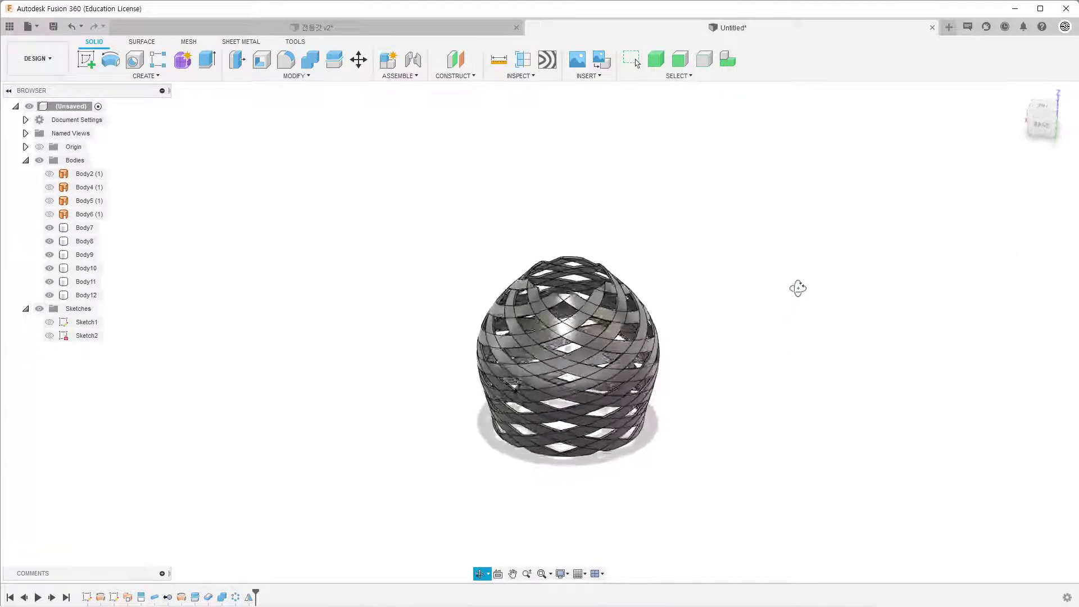
# Join lattice bands Body7 through Body12 into the single body Body7.
pyautogui.click(84, 227)
pyautogui.keyDown('shift'); pyautogui.click(88, 294); pyautogui.keyUp('shift')
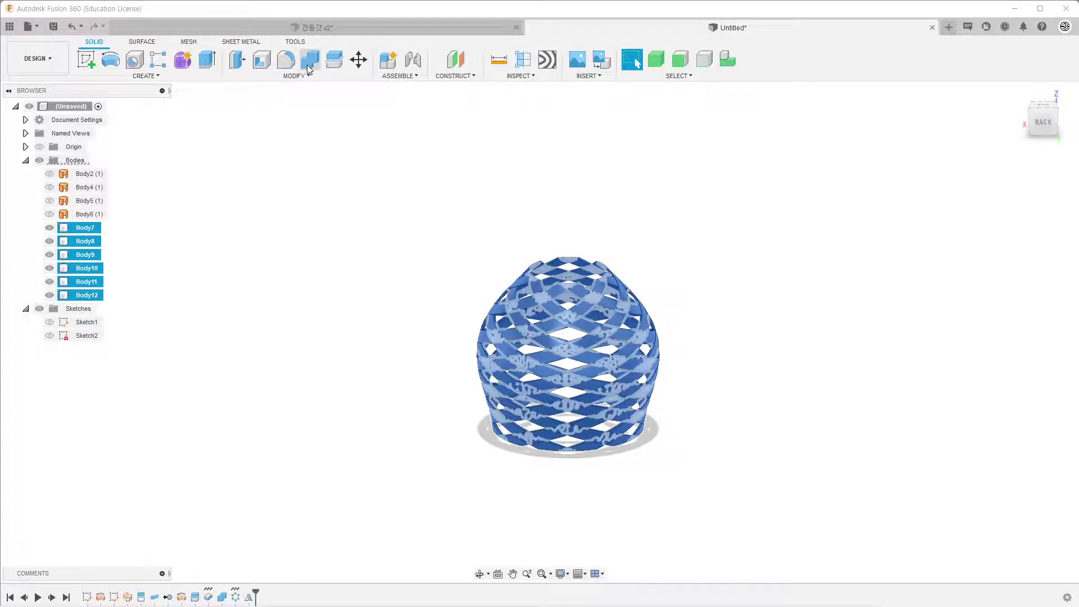
pyautogui.click(308, 67)
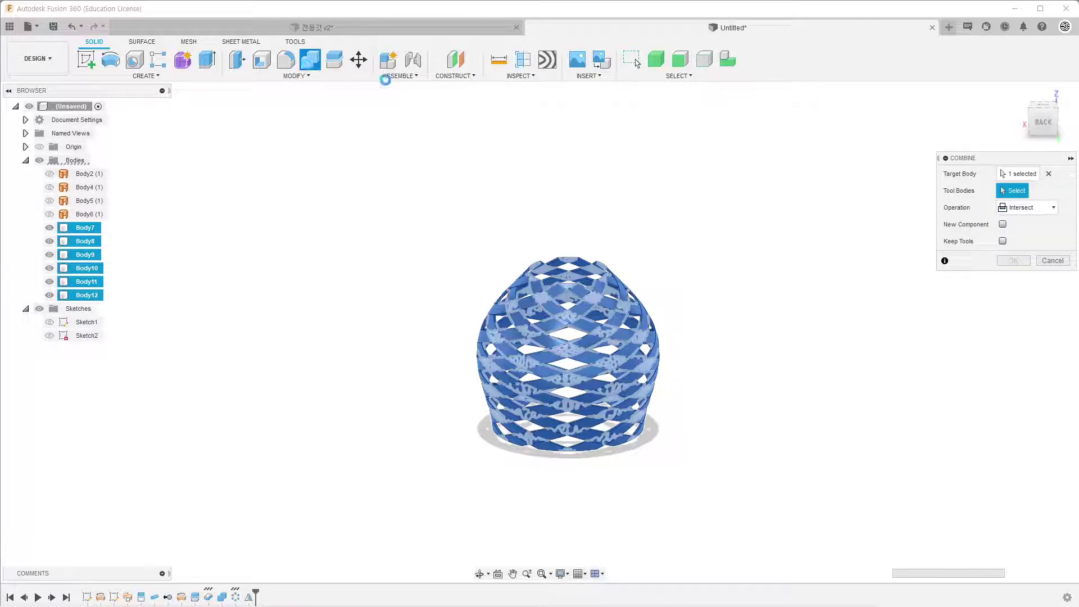
pyautogui.click(1051, 208)
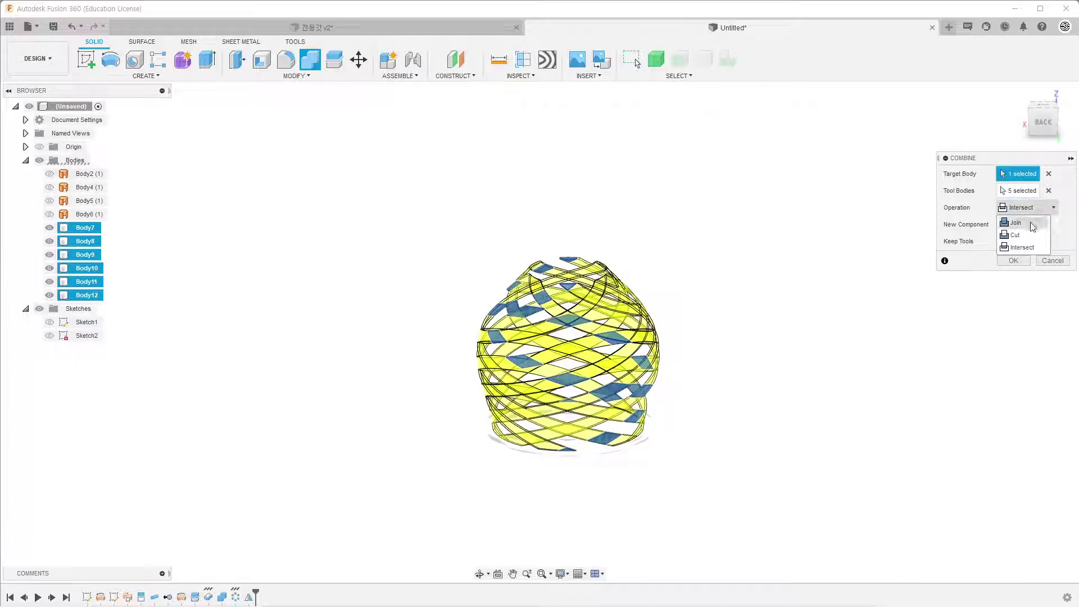
pyautogui.click(1031, 229)
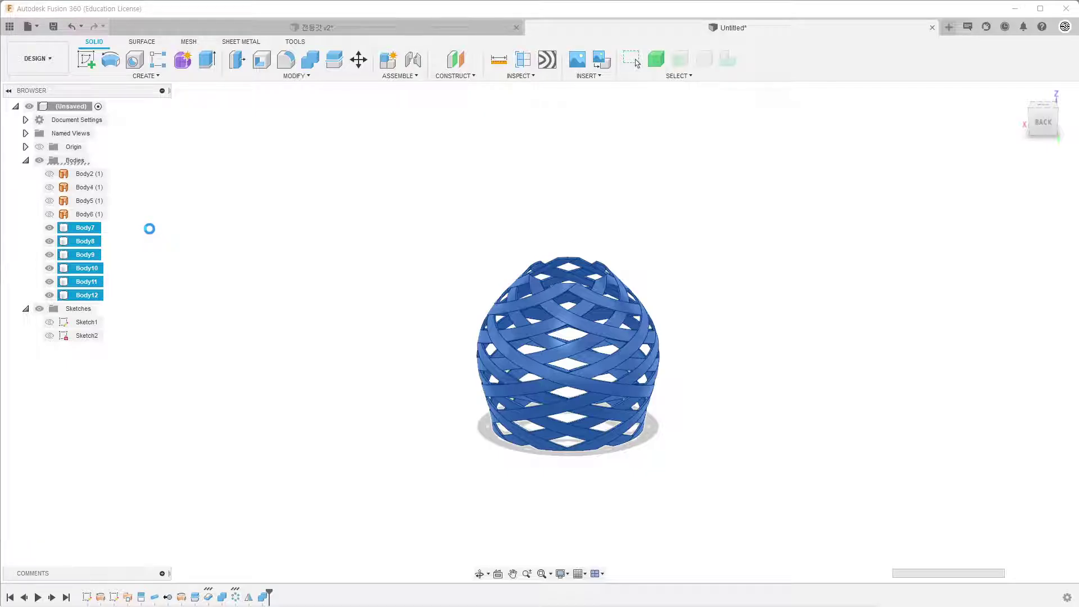
# Show the base ring and gold top neck ring, zooming in for a close low view.
pyautogui.click(49, 174)
pyautogui.click(50, 189)
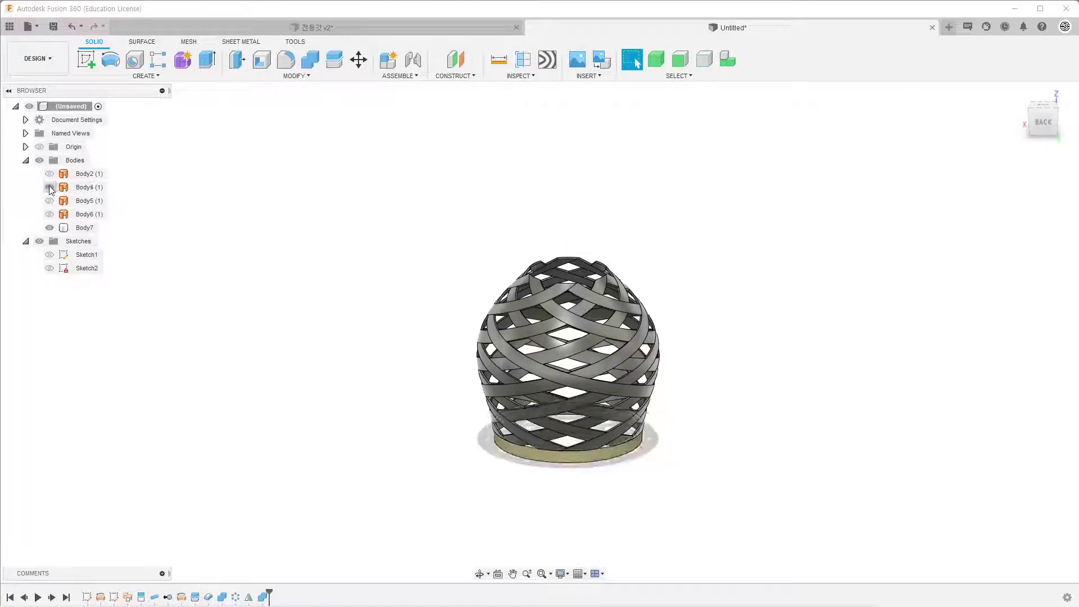
pyautogui.click(50, 201)
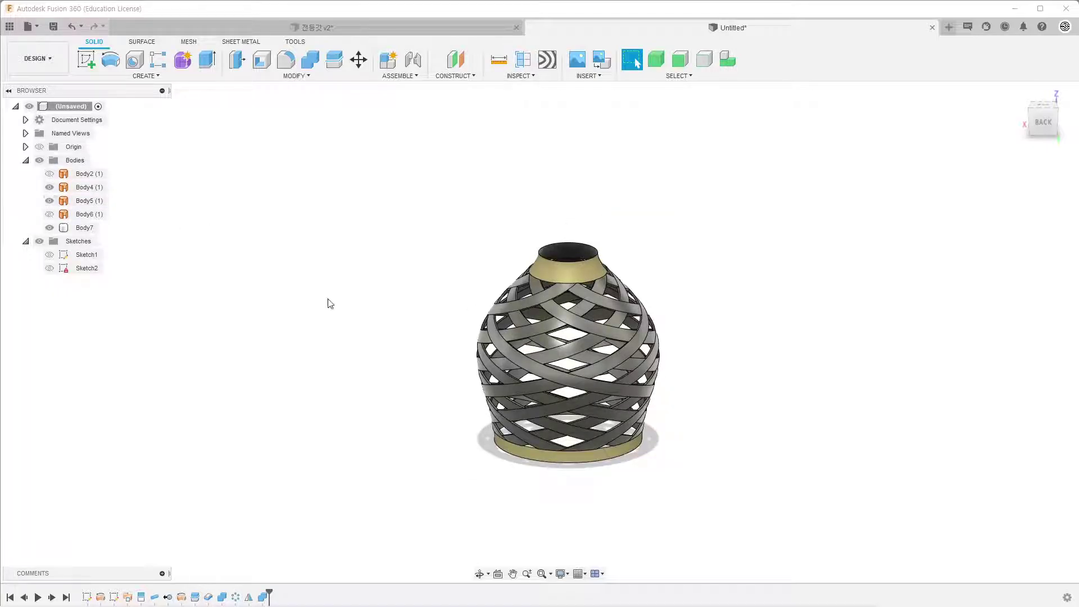
pyautogui.keyDown('shift'); pyautogui.moveTo(330, 303); pyautogui.dragTo(320, 359, button='middle'); pyautogui.keyUp('shift')
pyautogui.scroll(2, 564, 470)
pyautogui.scroll(3, 529, 382)
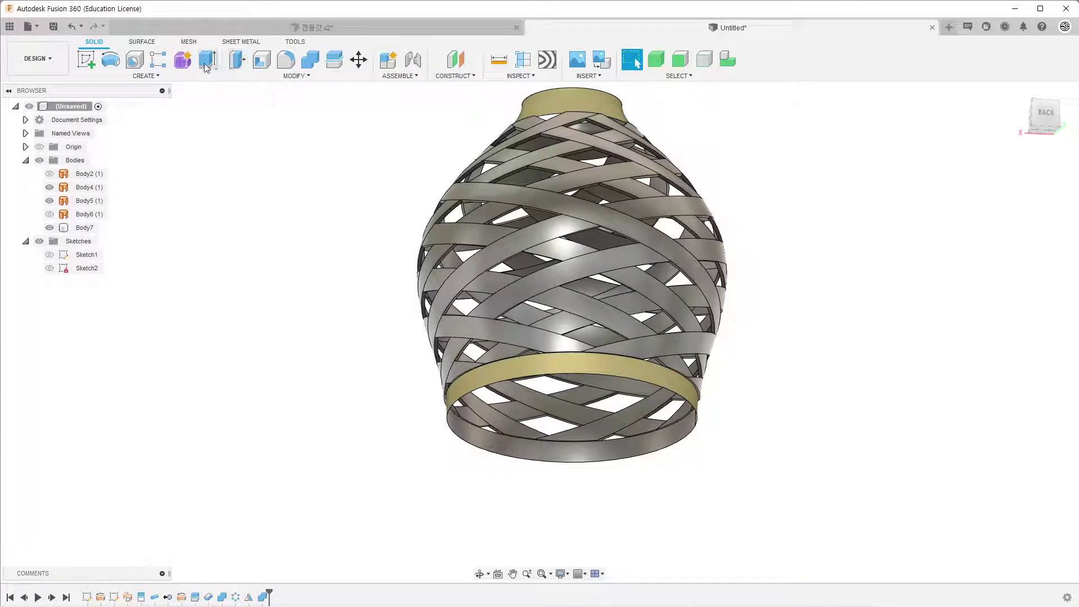
pyautogui.click(151, 76)
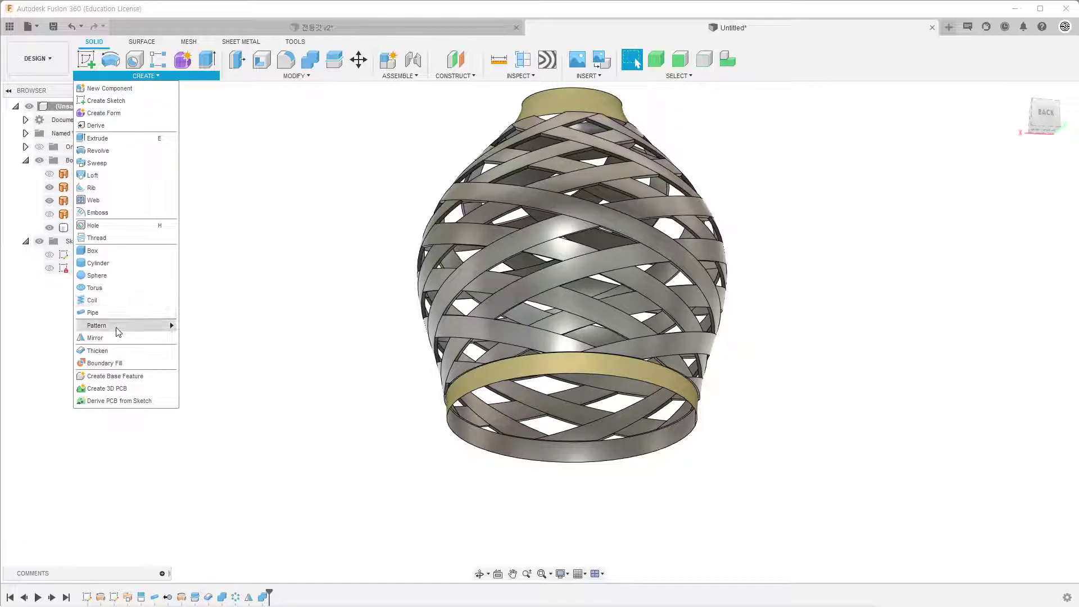
# Thicken the base ring surface by -0.7 mm into Body13, then select it with Body7.
pyautogui.click(97, 350)
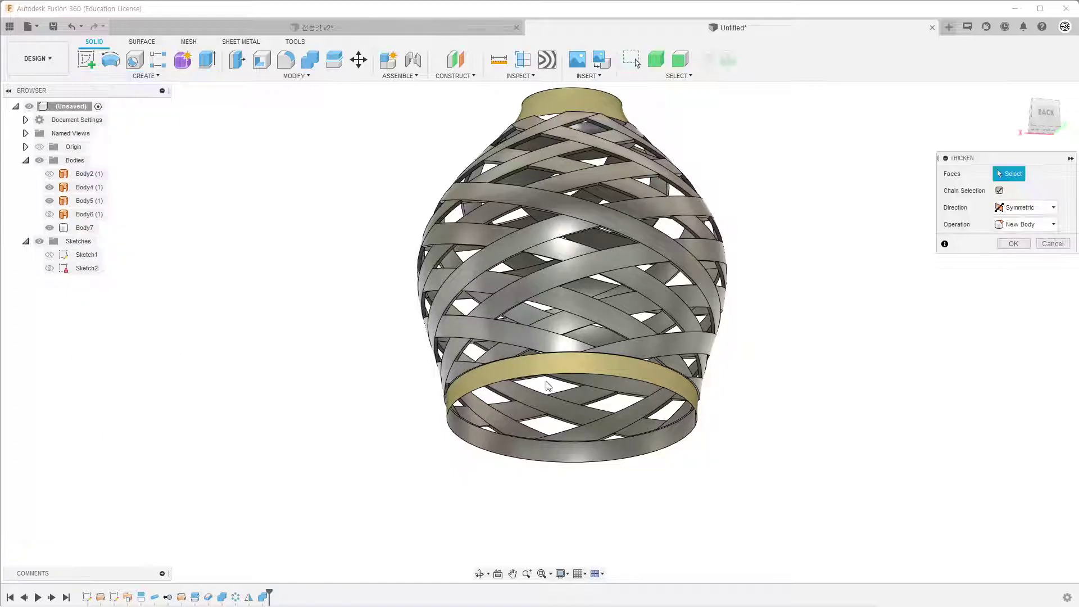
pyautogui.click(600, 372)
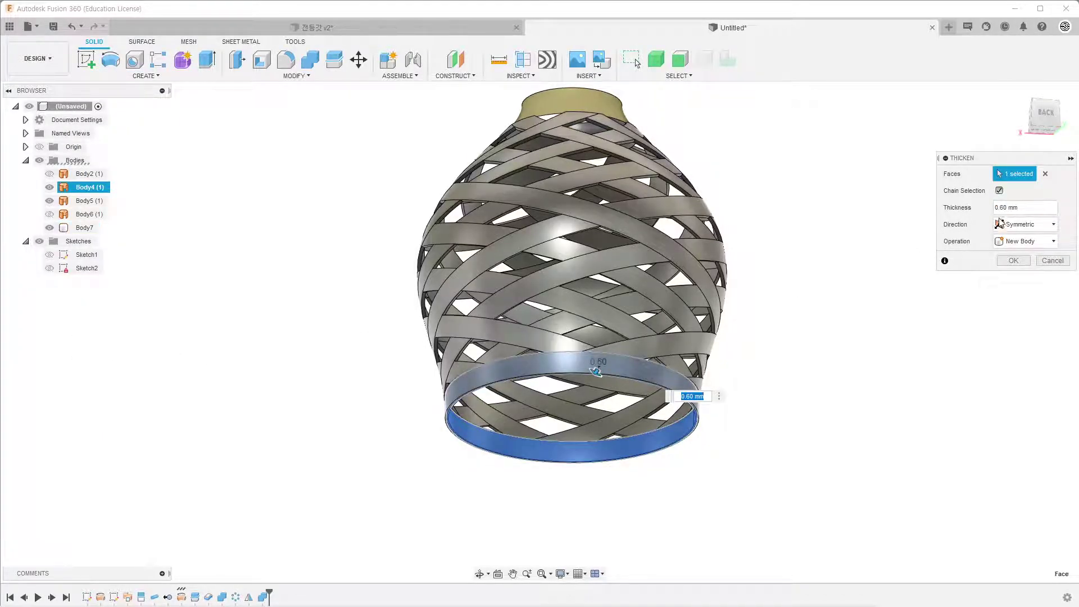
pyautogui.click(1026, 209)
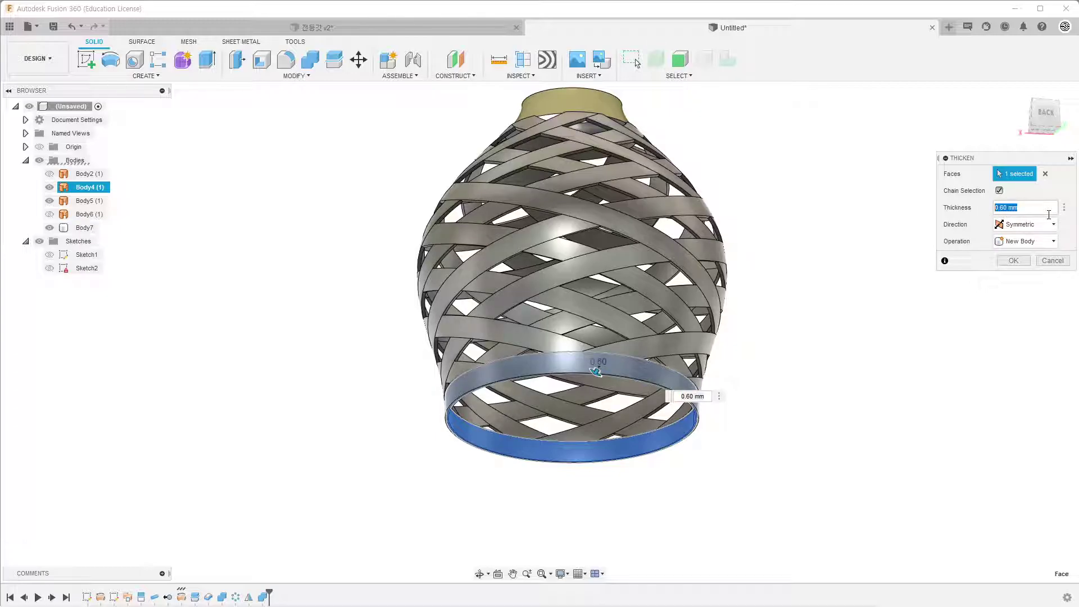
pyautogui.write('-.7')
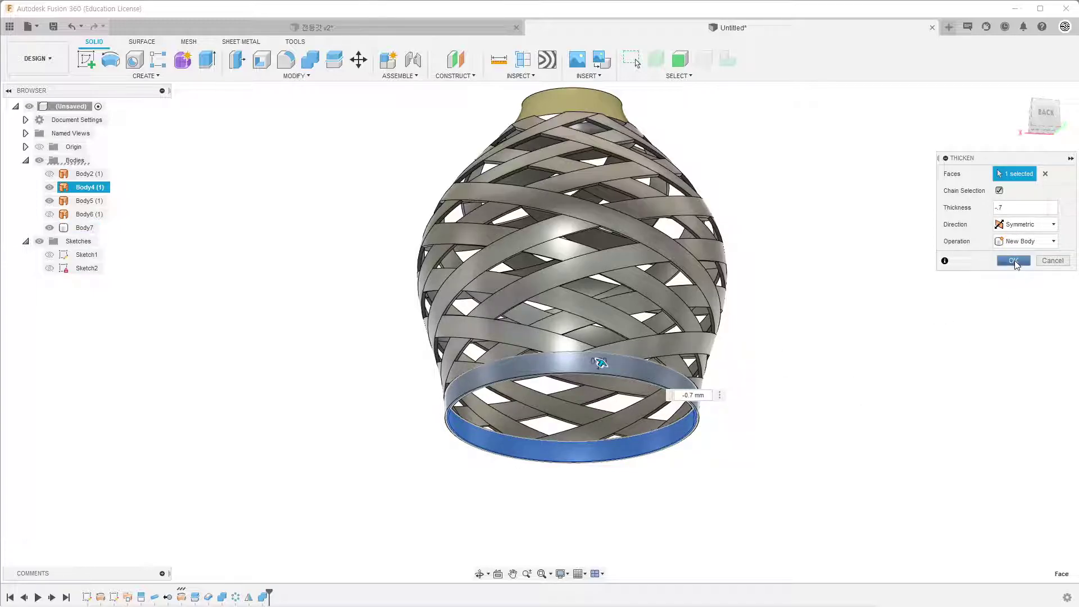
pyautogui.click(1014, 261)
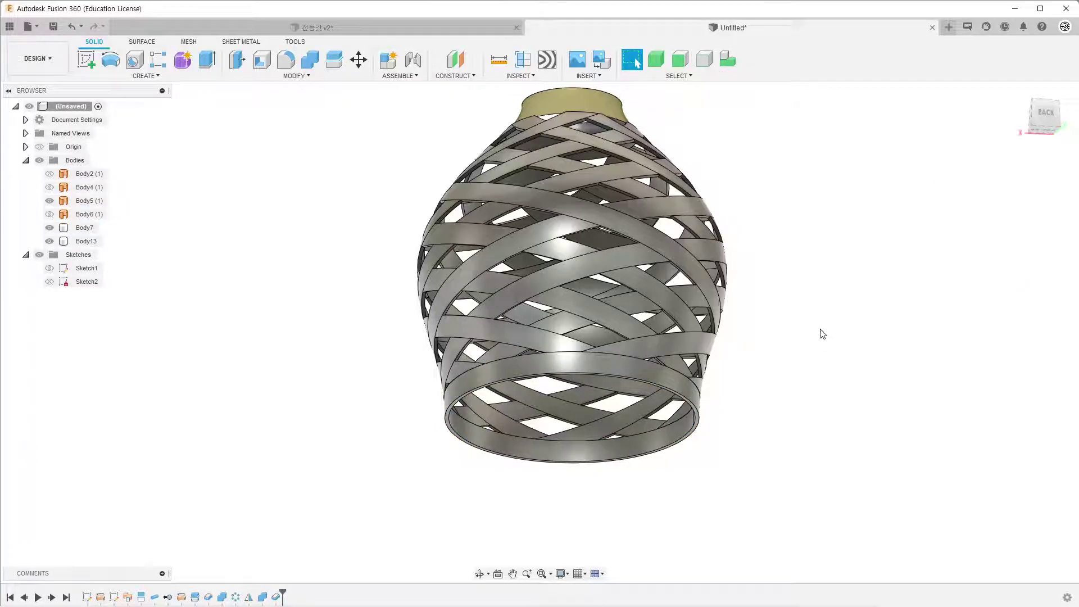
pyautogui.keyDown('shift'); pyautogui.moveTo(823, 333); pyautogui.dragTo(814, 371, button='middle'); pyautogui.keyUp('shift')
pyautogui.moveTo(869, 358); pyautogui.dragTo(448, 518)
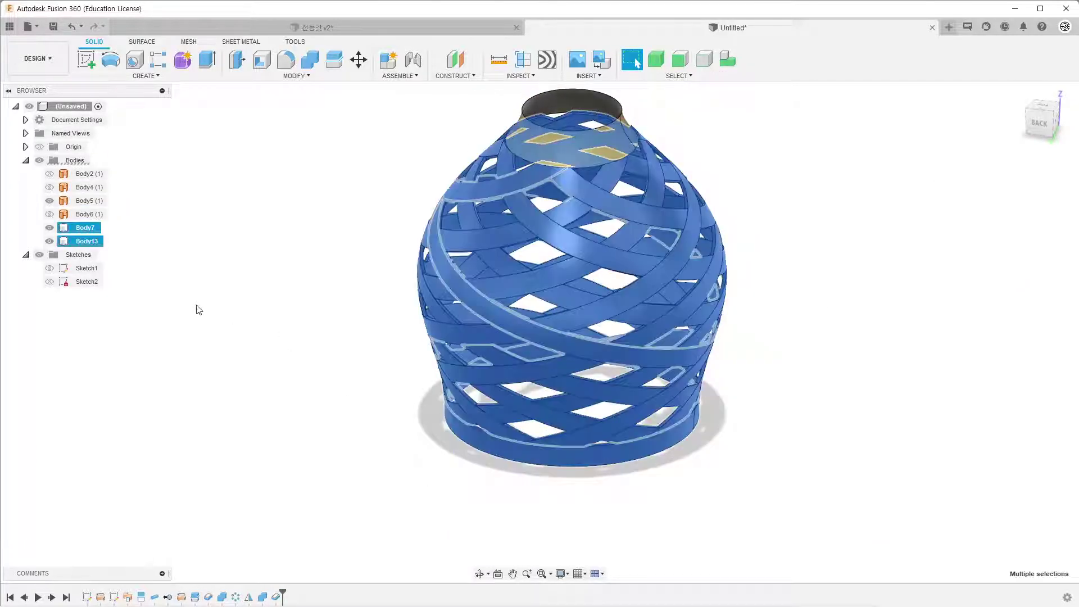
# Join Body13 into lattice Body7, then hide Body7 to isolate the top ring.
pyautogui.click(310, 60)
pyautogui.click(1014, 261)
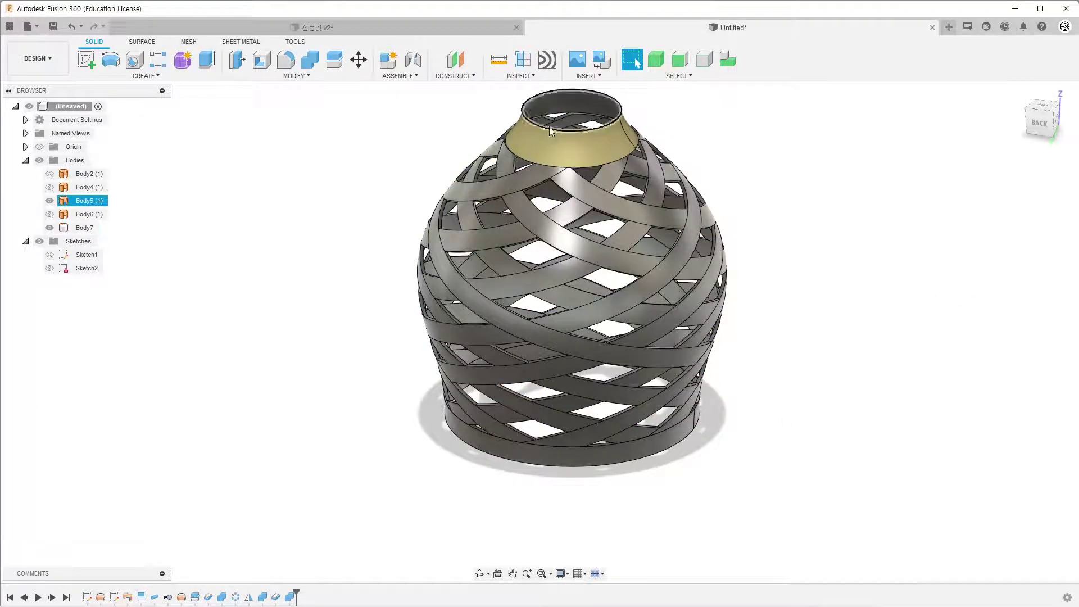
pyautogui.scroll(-1, 525, 339)
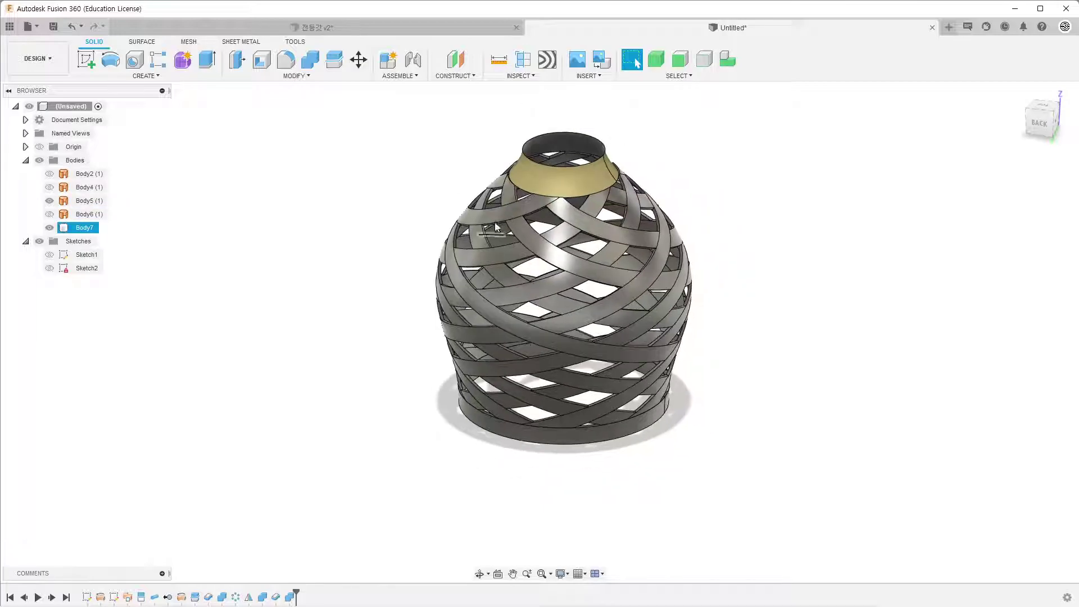
pyautogui.scroll(-1, 525, 339)
pyautogui.click(50, 228)
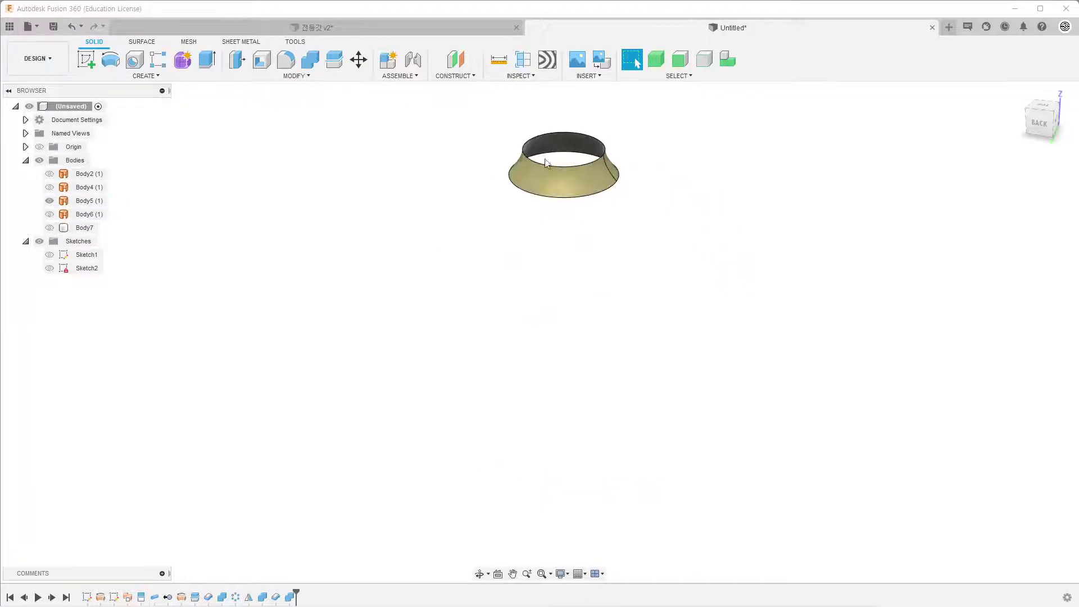
pyautogui.scroll(1, 532, 134)
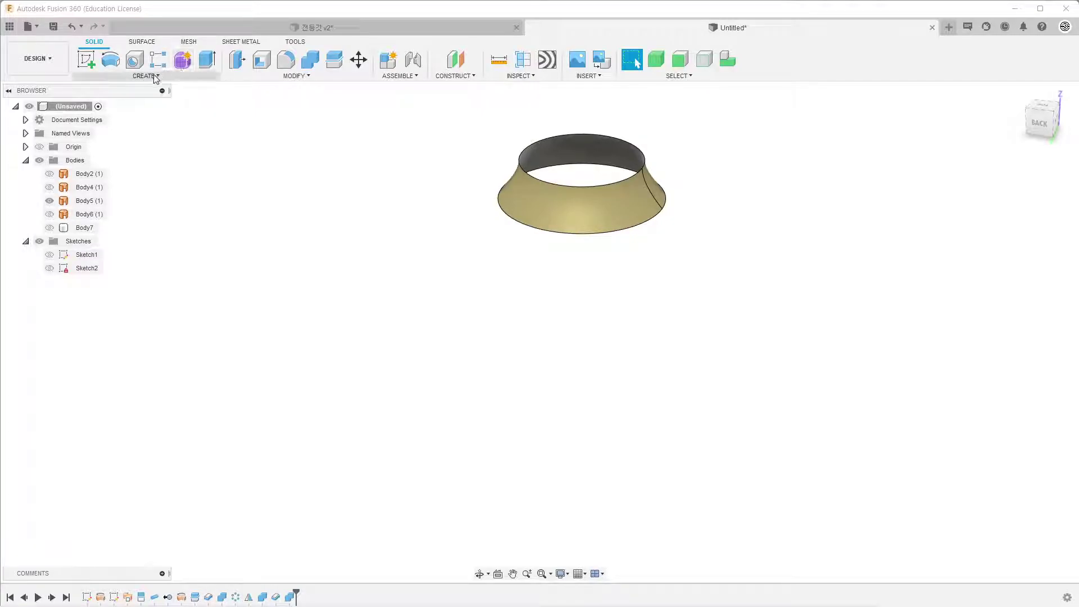
# Patch the top and bottom edge openings of the neck ring.
pyautogui.click(142, 41)
pyautogui.click(111, 59)
pyautogui.click(572, 134)
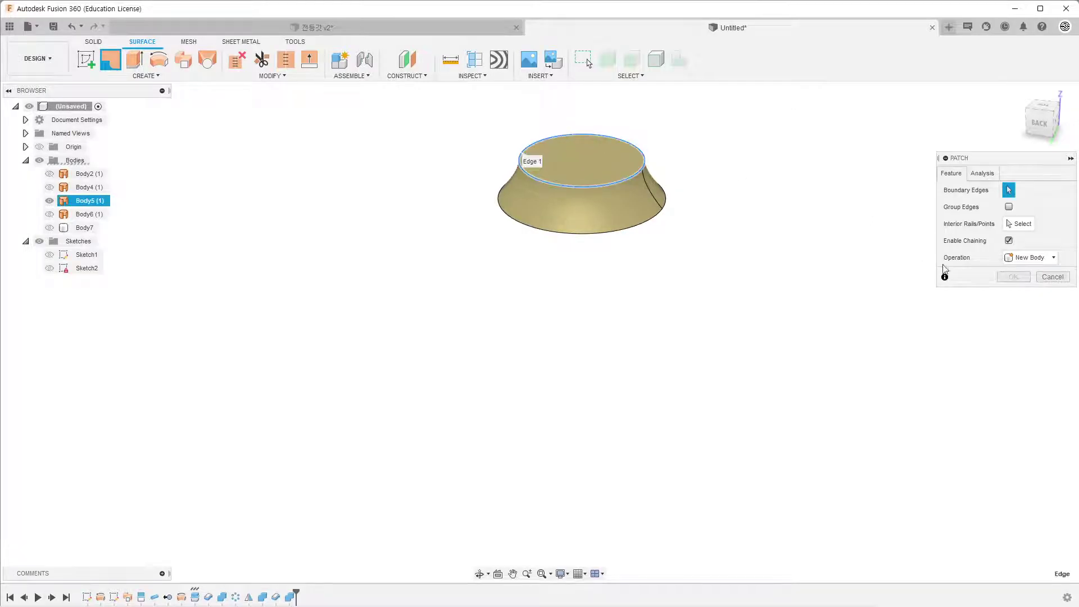
pyautogui.click(1014, 327)
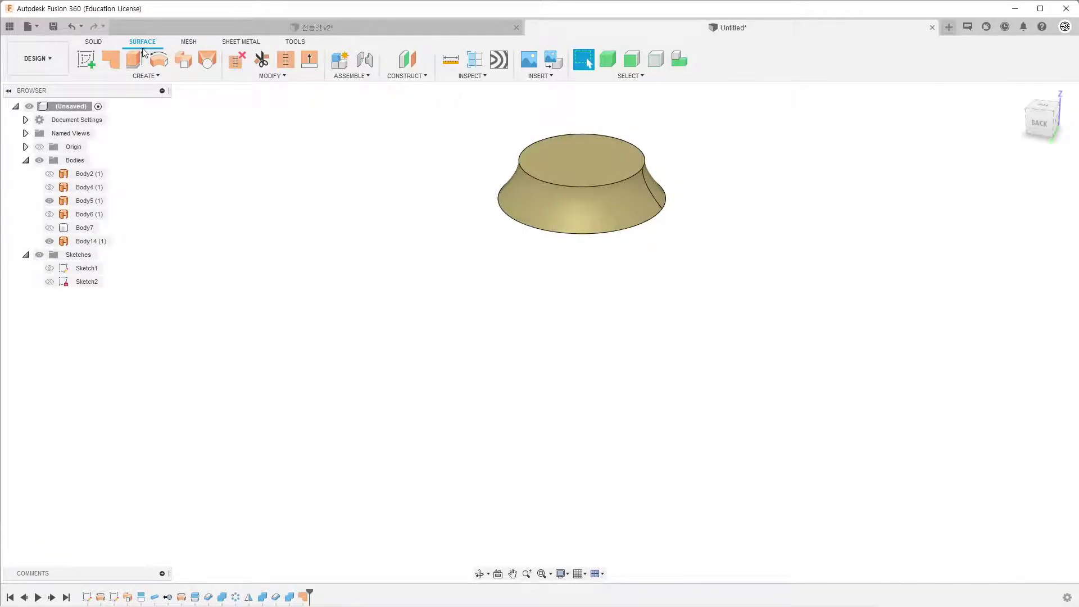
pyautogui.click(145, 76)
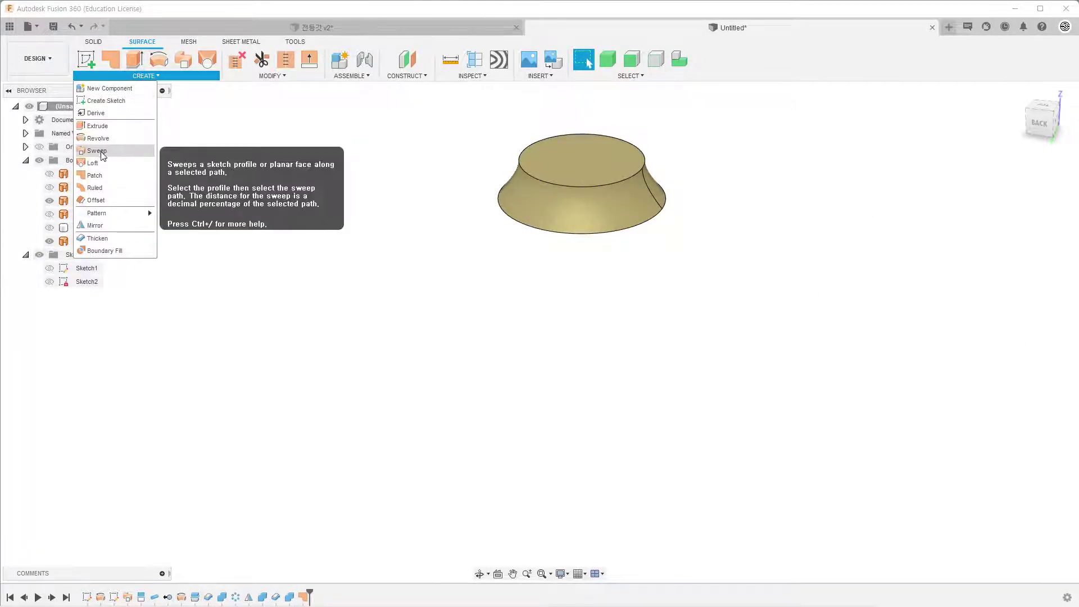
pyautogui.click(95, 176)
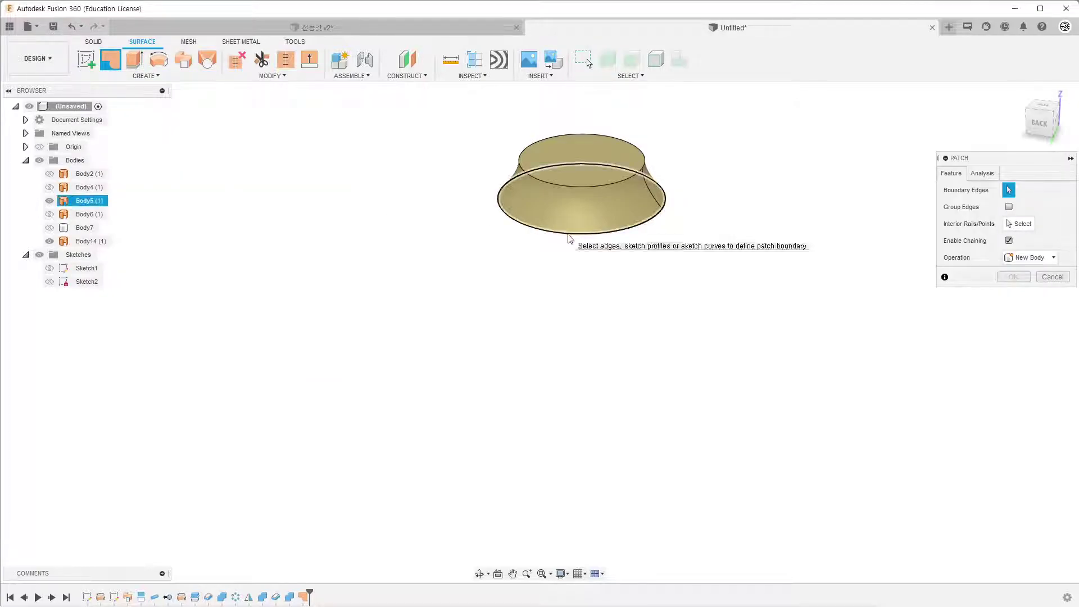
pyautogui.click(568, 234)
pyautogui.click(1014, 328)
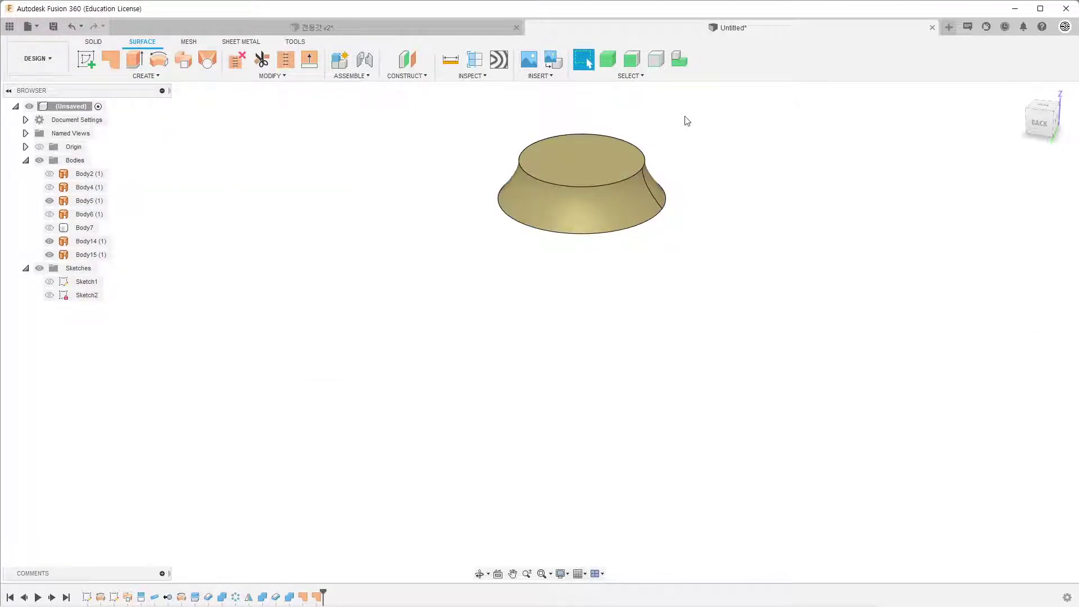
# Stitch the ring and both caps into solid Body16 and view it from below.
pyautogui.moveTo(687, 121); pyautogui.dragTo(455, 285)
pyautogui.click(285, 59)
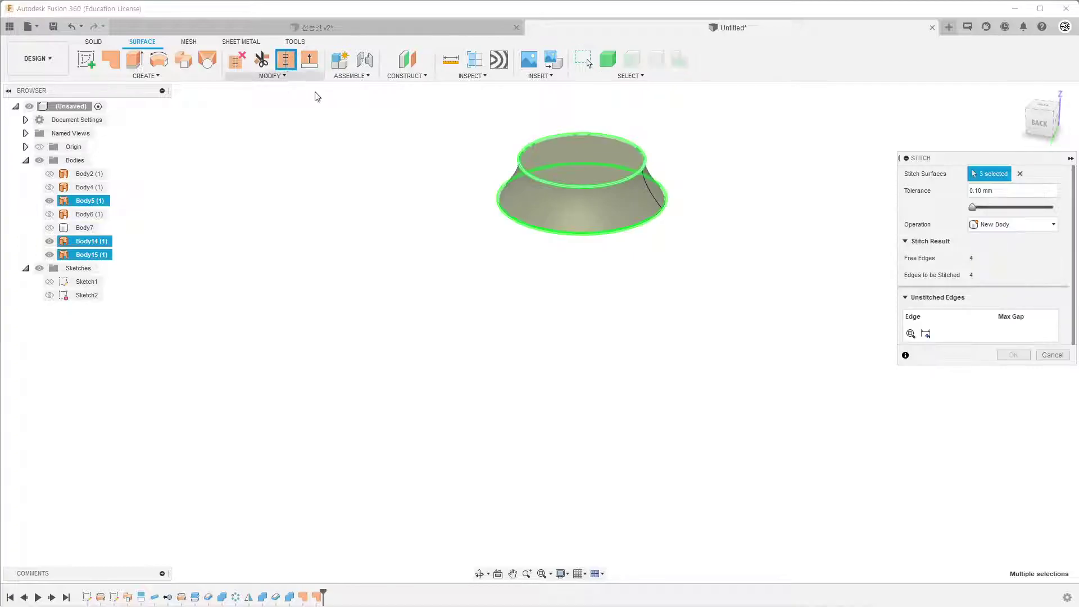
pyautogui.click(1013, 355)
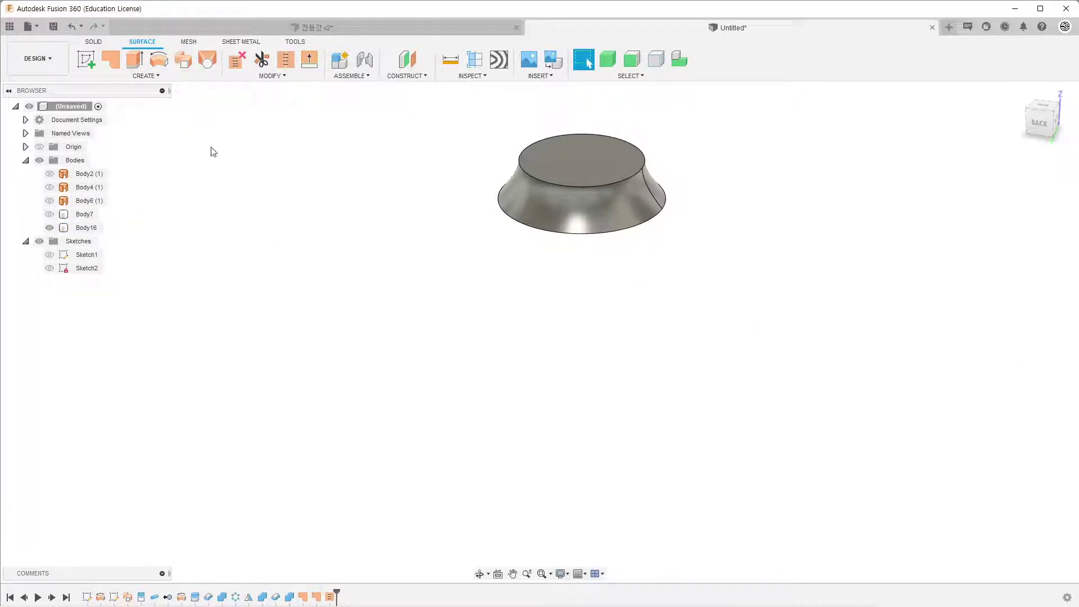
pyautogui.keyDown('shift'); pyautogui.moveTo(470, 233); pyautogui.dragTo(471, 155, button='middle'); pyautogui.keyUp('shift')
# Start a shell on the neck ring, removing its bottom face, with direction set to Both.
pyautogui.click(588, 60)
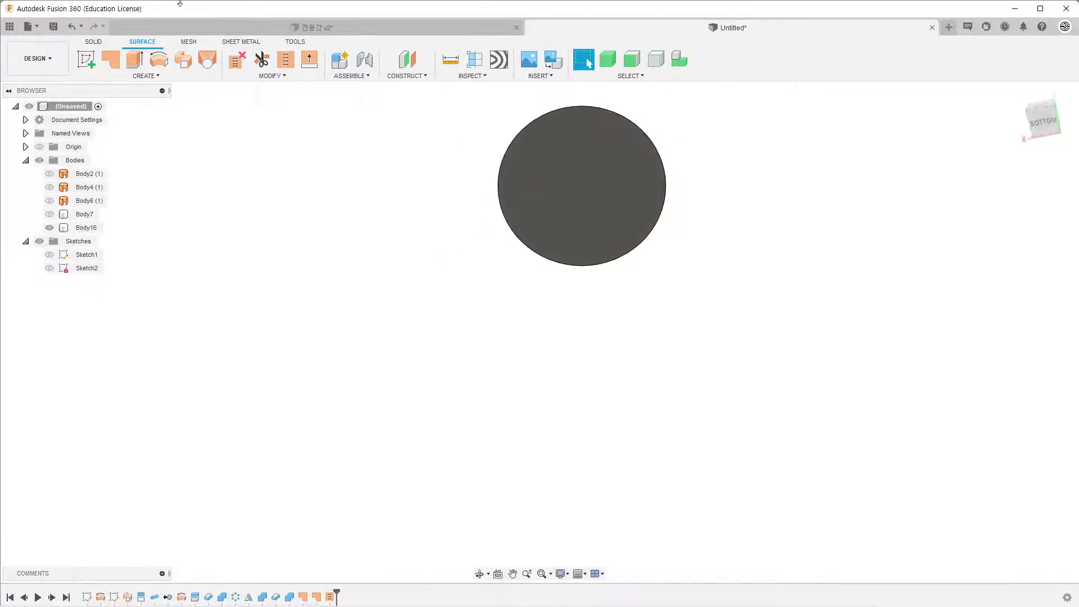
pyautogui.click(94, 41)
pyautogui.click(261, 59)
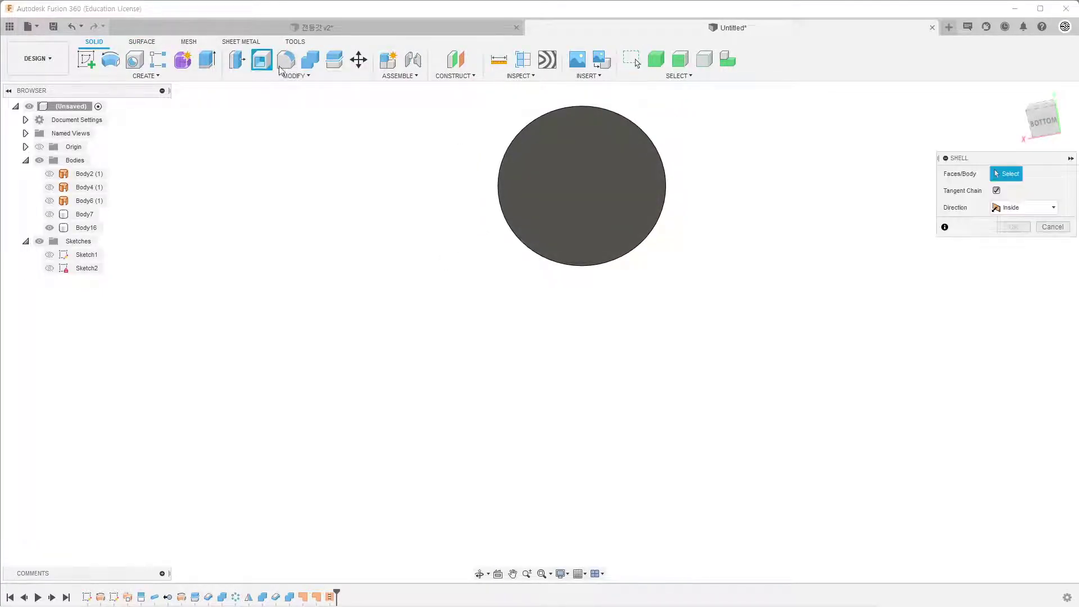
pyautogui.click(573, 195)
pyautogui.click(1037, 225)
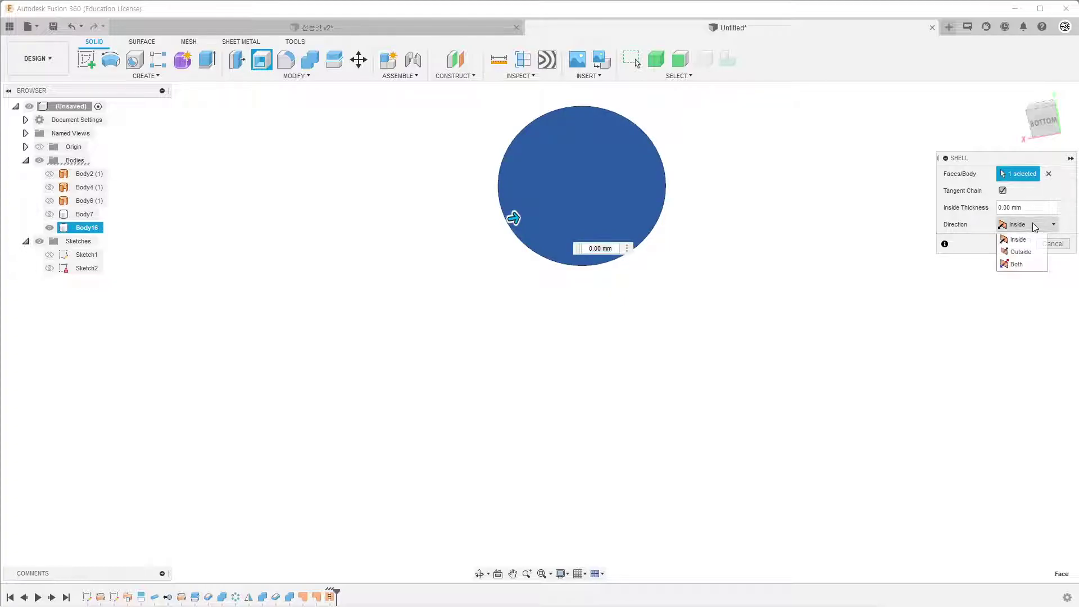
pyautogui.click(1017, 265)
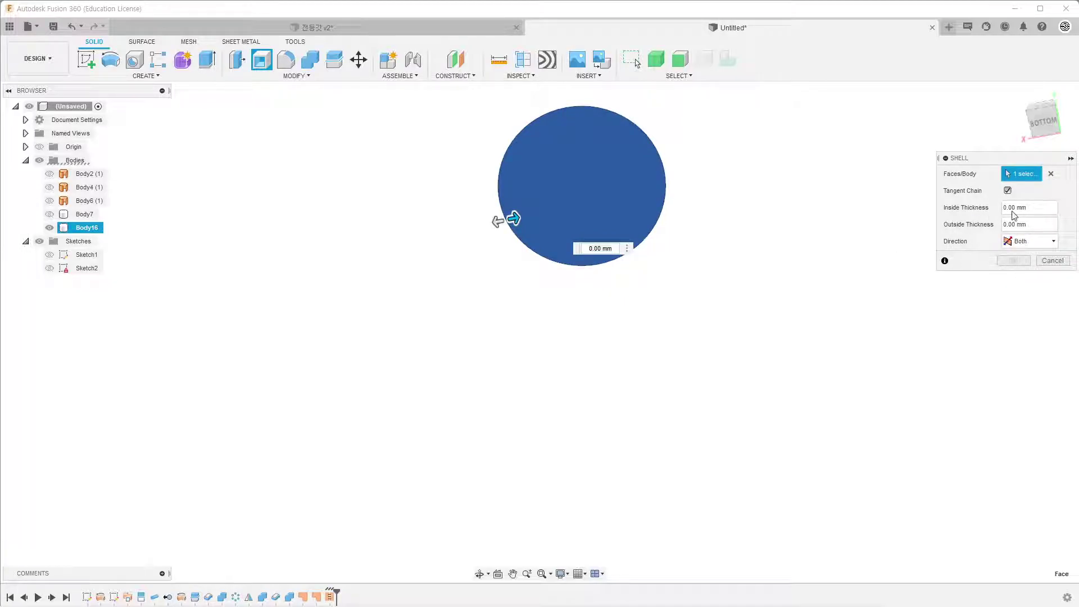
# Set the shell's inside and outside thickness to 0.7 mm and apply it.
pyautogui.moveTo(1044, 207); pyautogui.dragTo(992, 209)
pyautogui.write('-')
pyautogui.moveTo(1026, 207); pyautogui.dragTo(1004, 211)
pyautogui.write('.7')
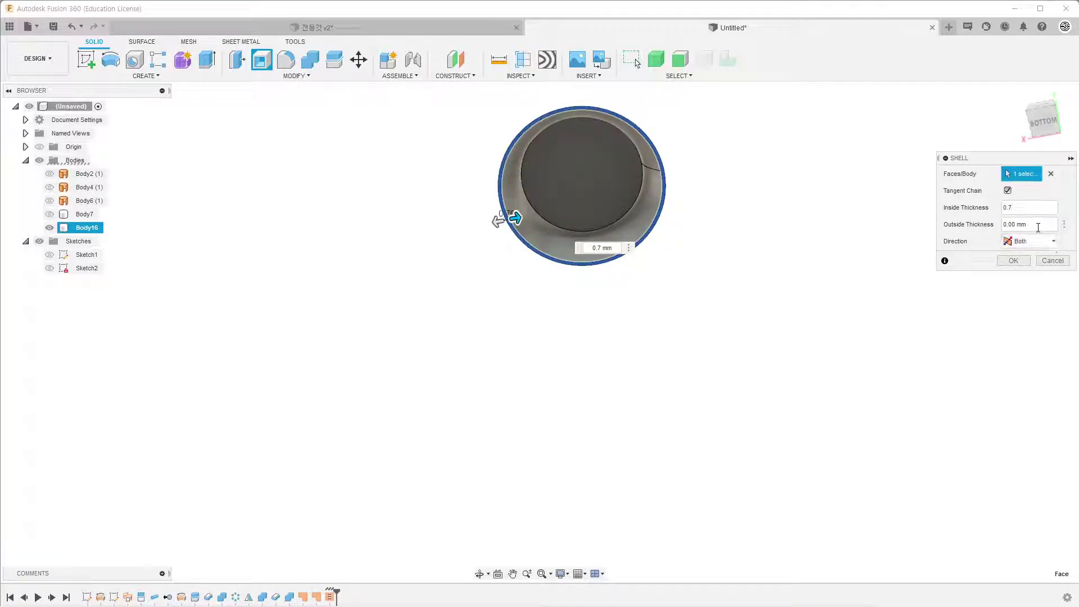
pyautogui.moveTo(1037, 225); pyautogui.dragTo(1003, 225)
pyautogui.write('0')
pyautogui.write('.7')
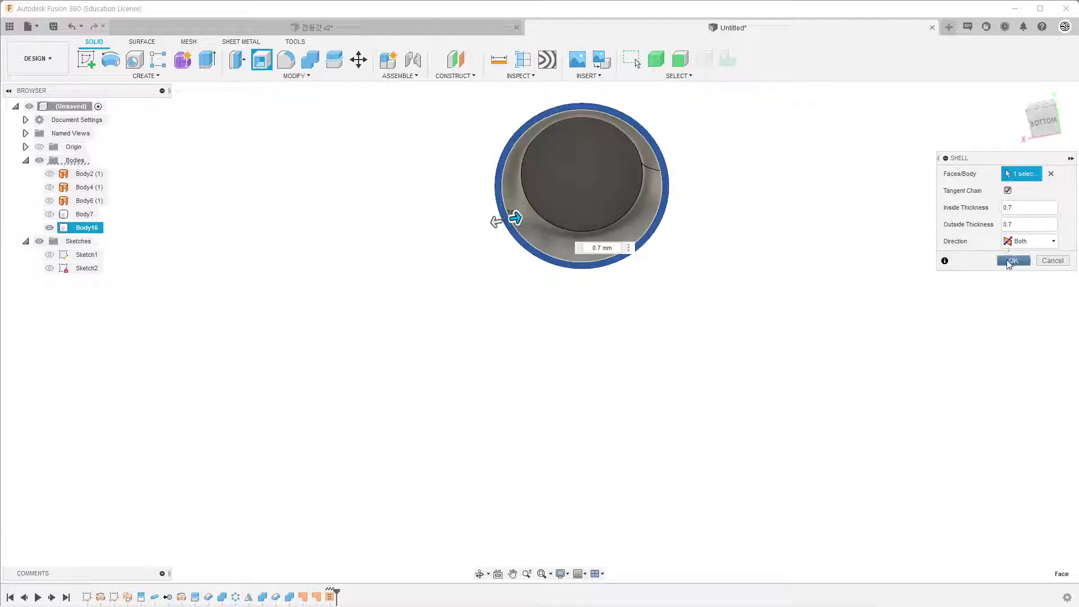
pyautogui.click(1013, 260)
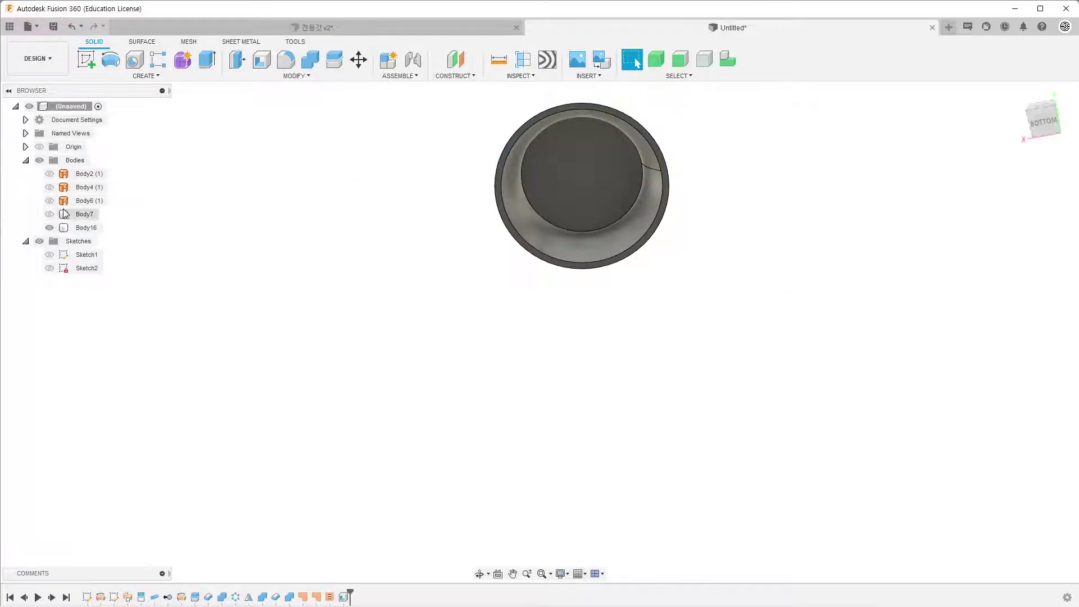
# Show the woven vase body again and orbit to a side view.
pyautogui.click(50, 214)
pyautogui.click(551, 303)
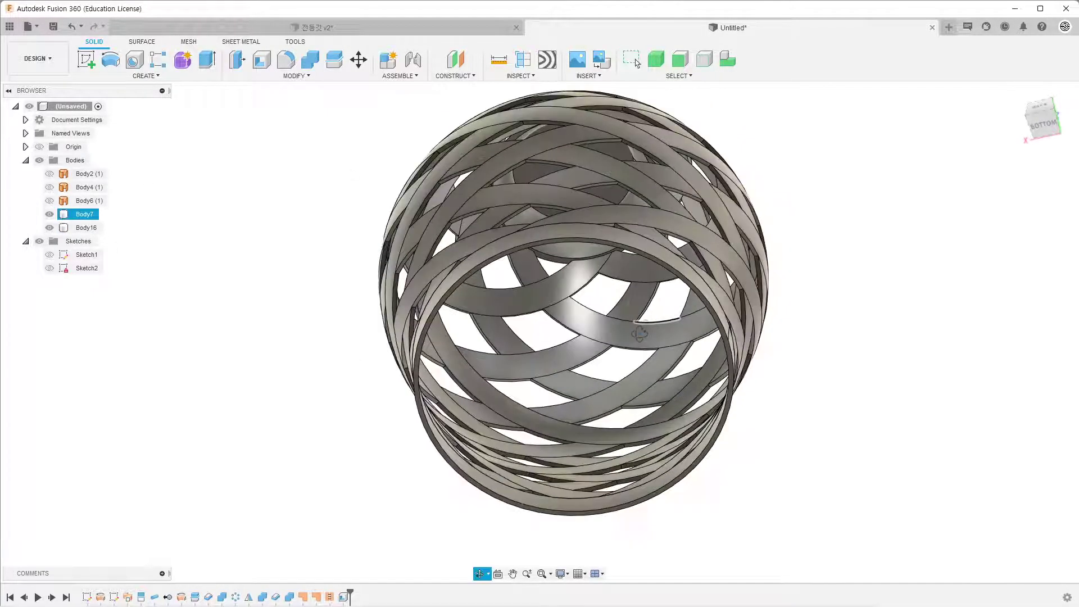
pyautogui.moveTo(551, 304)
pyautogui.keyDown('shift'); pyautogui.mouseDown(button='middle')
pyautogui.moveTo(579, 399)
pyautogui.moveTo(479, 224)
pyautogui.mouseUp(button='middle'); pyautogui.keyUp('shift')
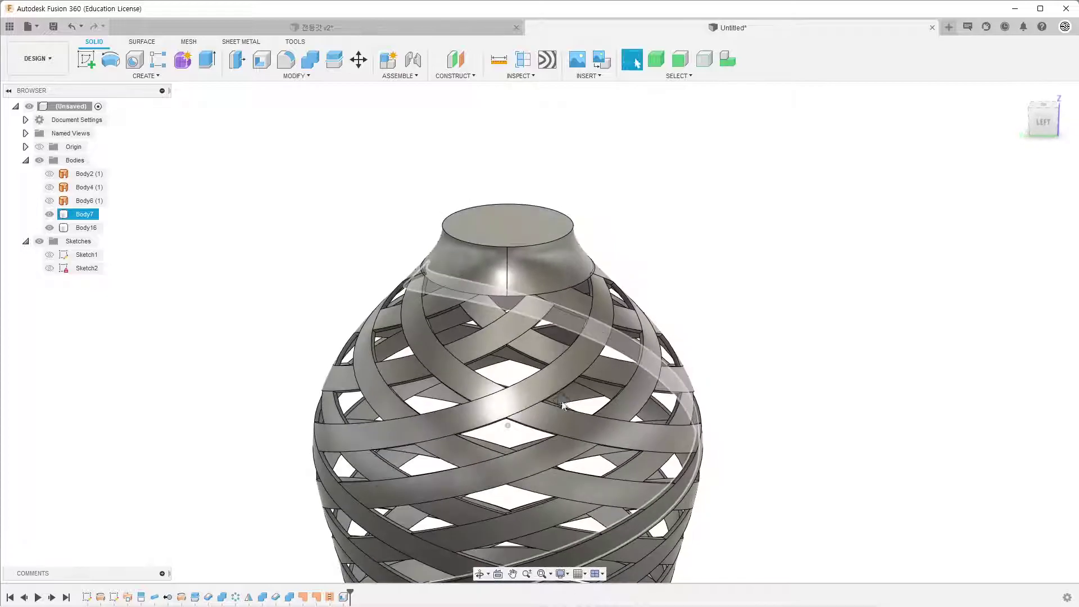
pyautogui.press('Escape')
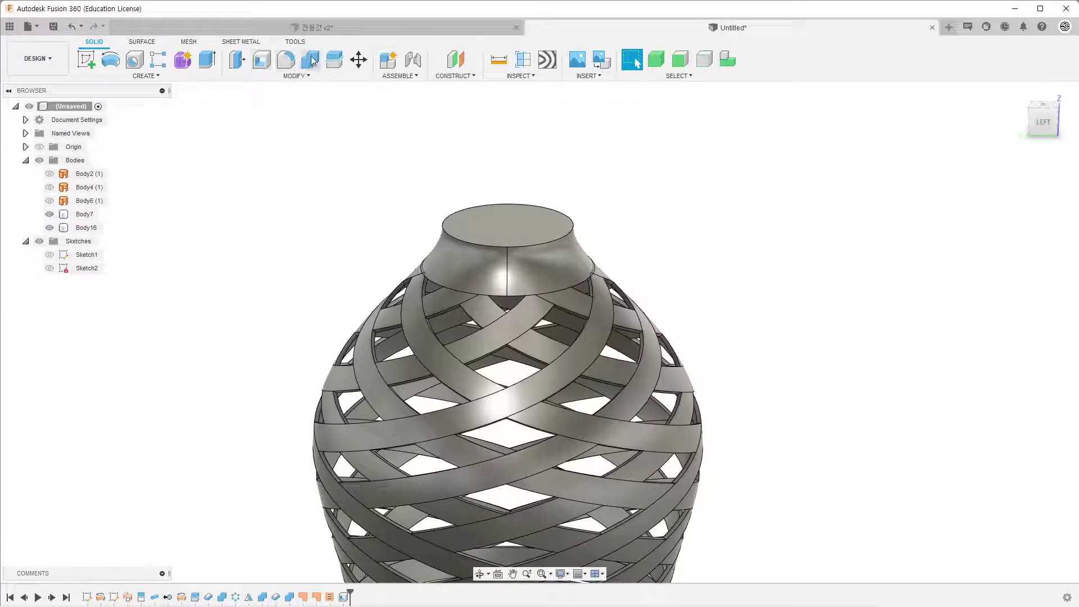
# Combine the neck ring Body16 into the lattice Body7 with a Join operation.
pyautogui.click(310, 59)
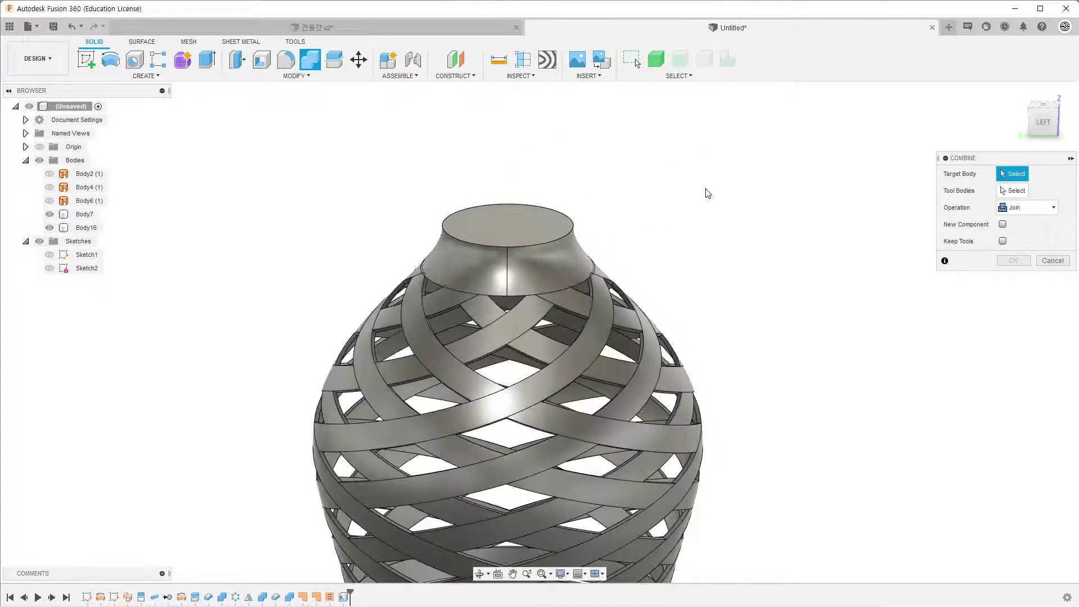
pyautogui.click(78, 217)
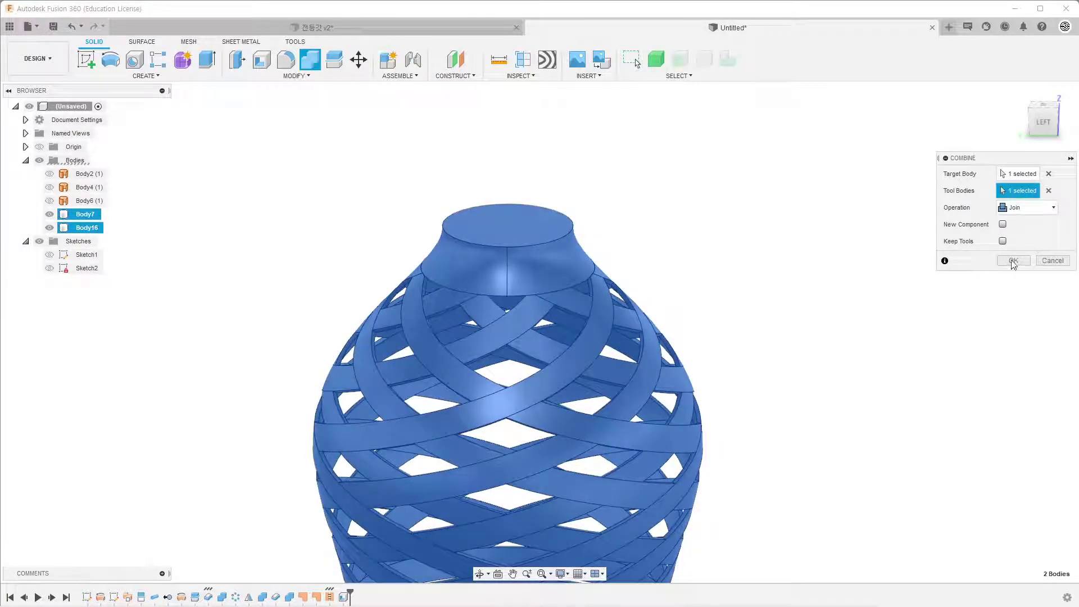
pyautogui.click(1013, 261)
pyautogui.click(517, 208)
pyautogui.scroll(-3, 506, 213)
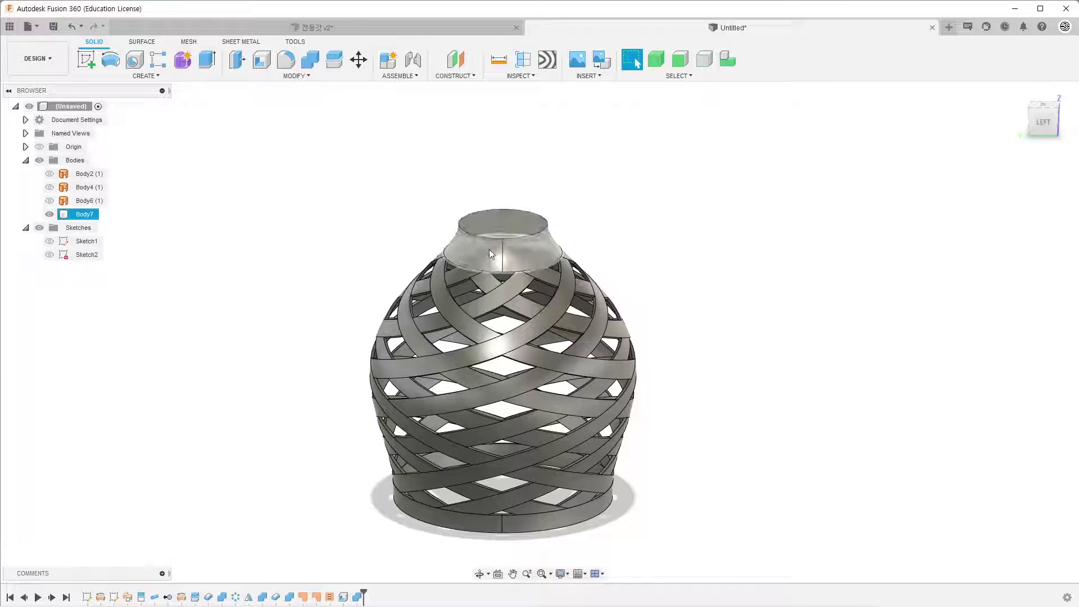
pyautogui.moveTo(494, 220)
pyautogui.keyDown('shift'); pyautogui.mouseDown(button='middle')
pyautogui.moveTo(503, 287)
pyautogui.moveTo(512, 255)
pyautogui.mouseUp(button='middle'); pyautogui.keyUp('shift')
# Sketch a 28 mm centre-diameter circle on the neck's flat top face.
pyautogui.click(390, 244)
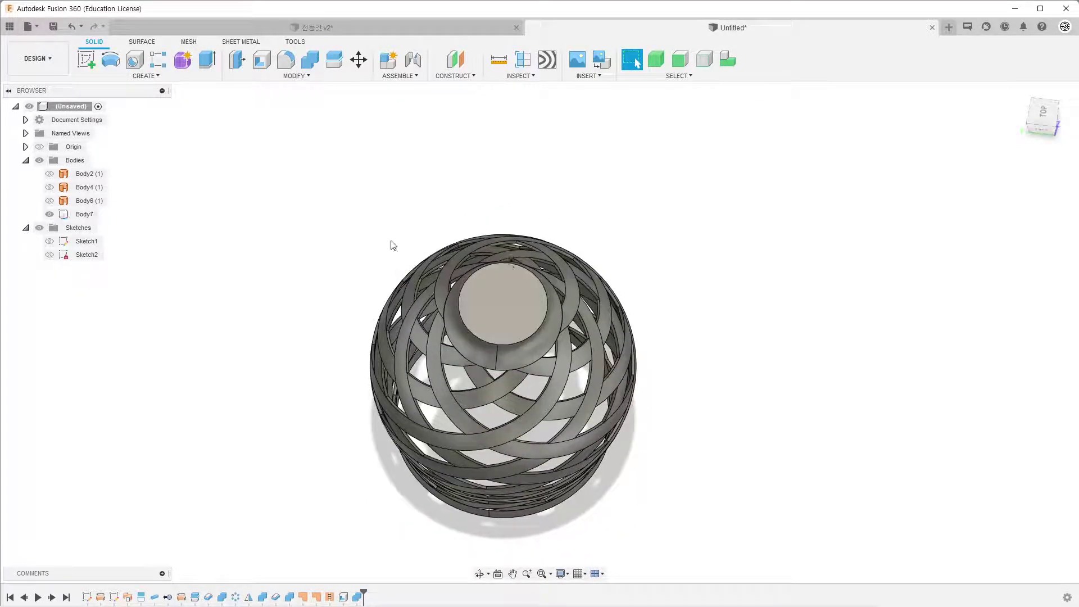
pyautogui.click(77, 60)
pyautogui.click(518, 312)
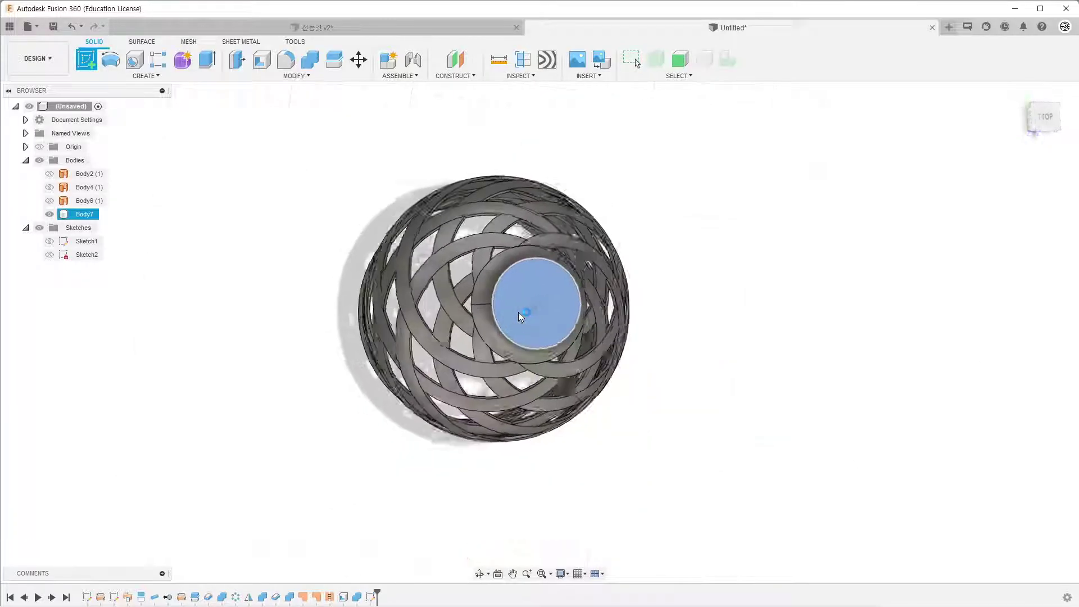
pyautogui.click(134, 75)
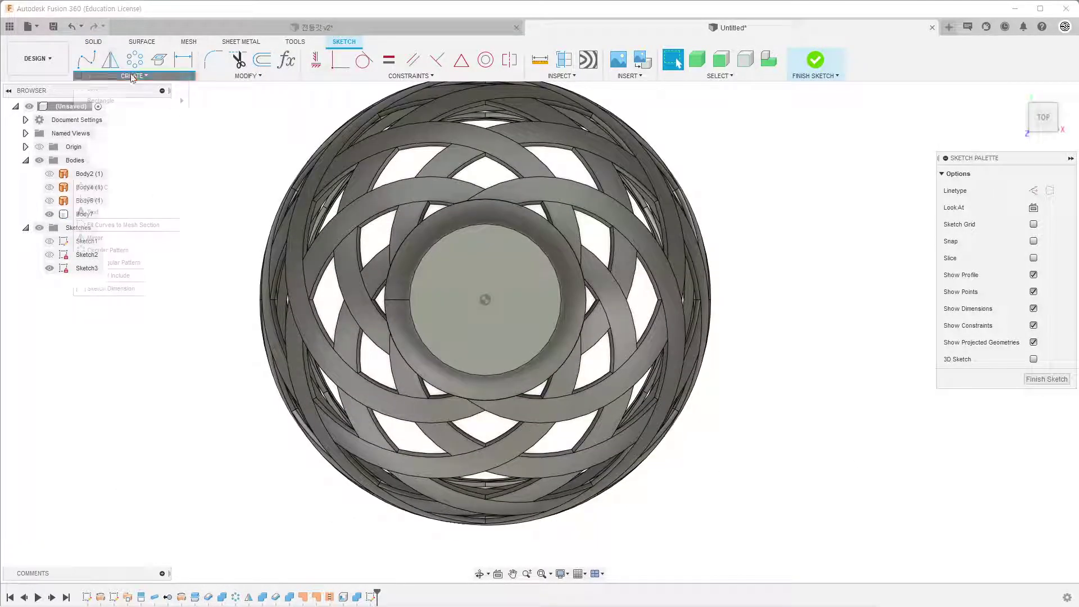
pyautogui.click(214, 113)
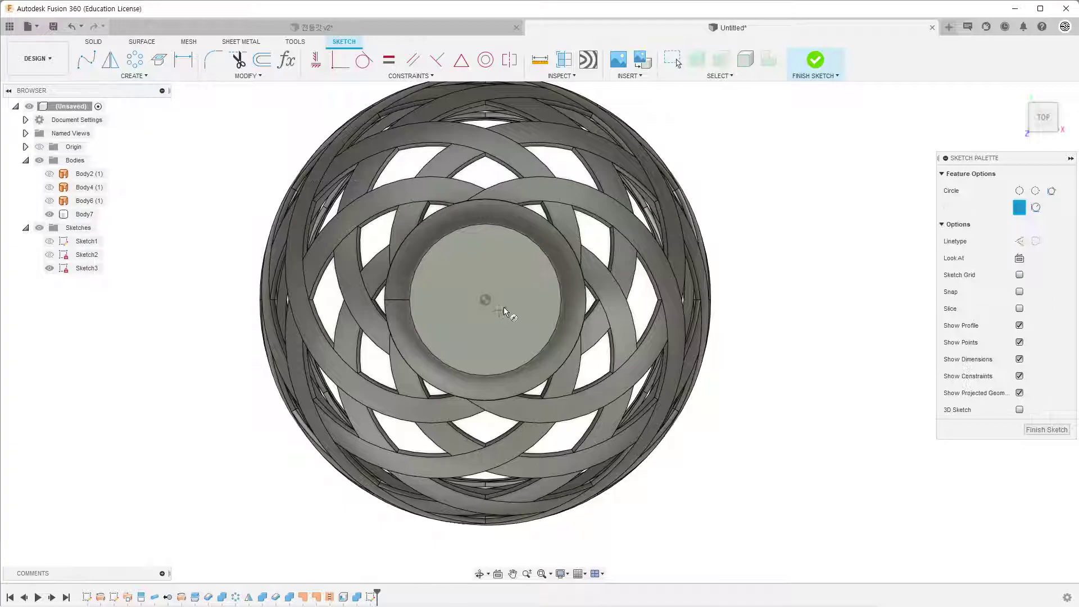
pyautogui.click(485, 299)
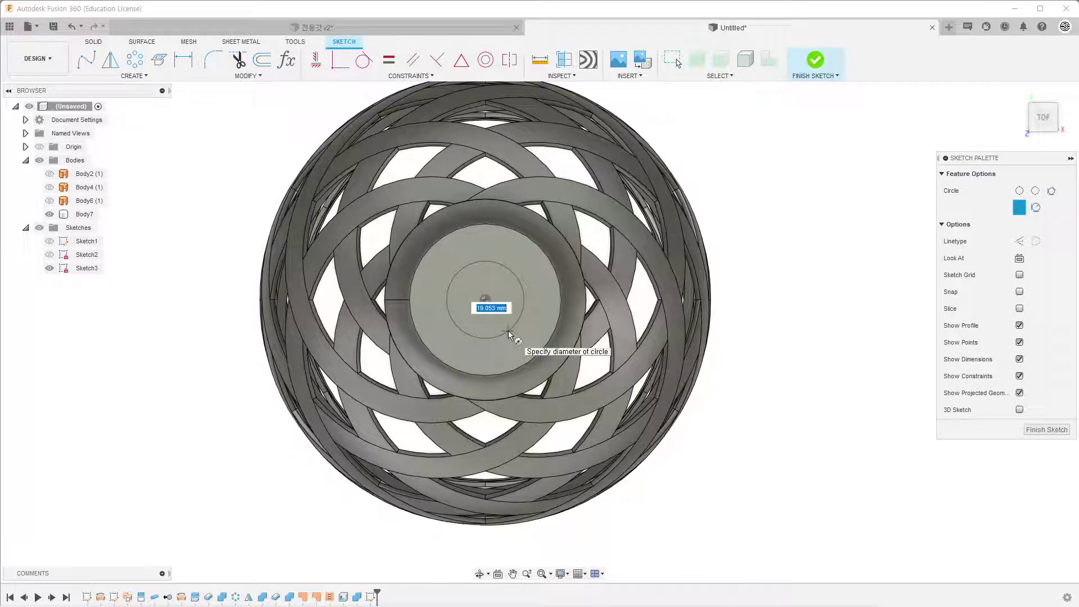
pyautogui.press('Tab')
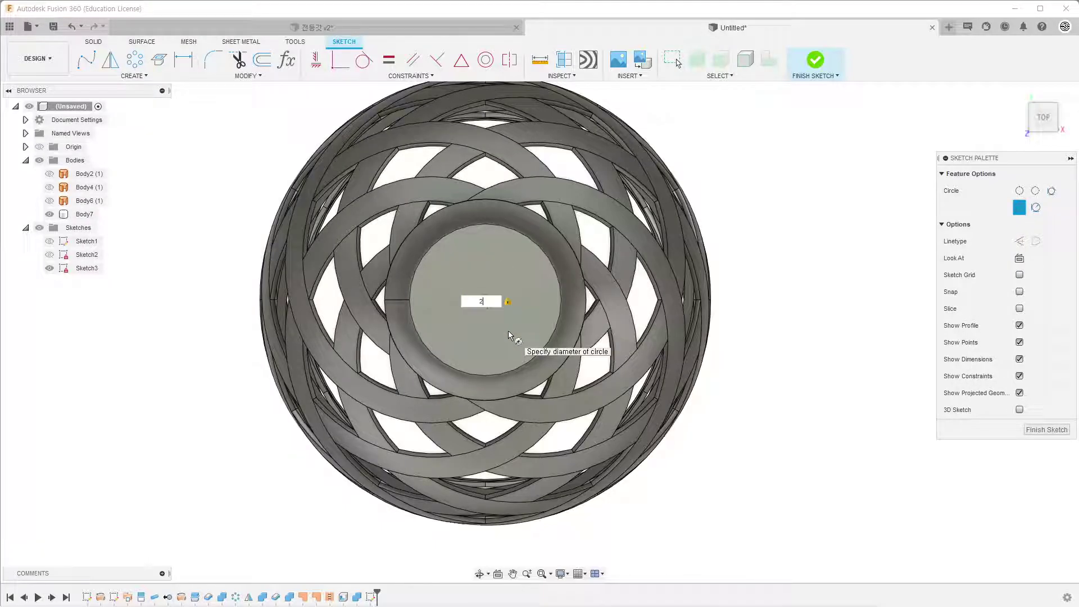
pyautogui.write('8')
pyautogui.press('Return')
pyautogui.press('Escape')
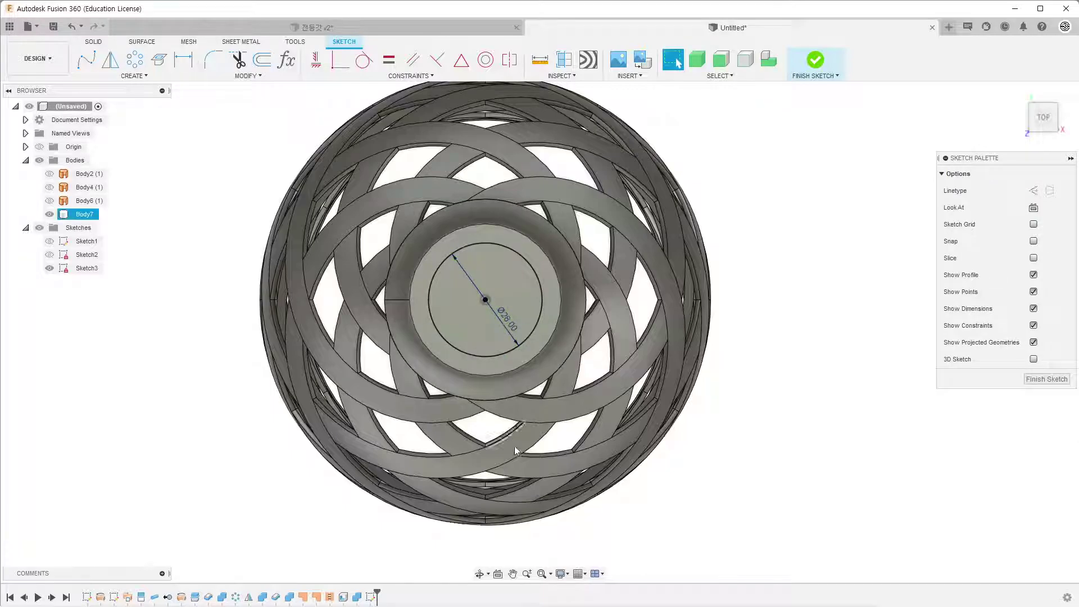
# Finish the sketch and extrude the 28 mm circle downward as a cut into the neck.
pyautogui.keyDown('shift'); pyautogui.moveTo(516, 449); pyautogui.dragTo(506, 315, button='middle'); pyautogui.keyUp('shift')
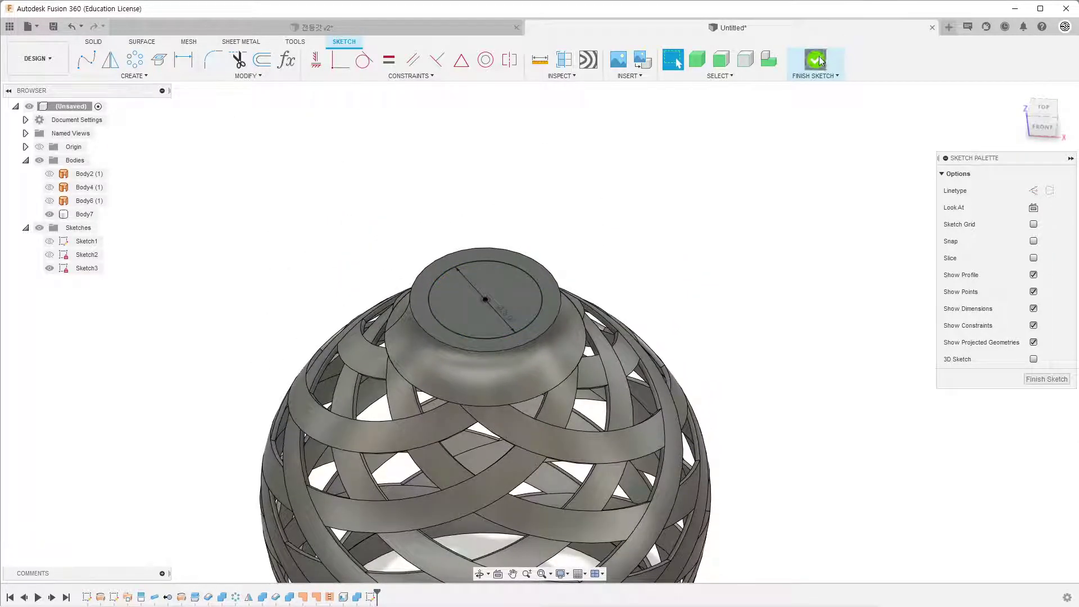
pyautogui.click(815, 59)
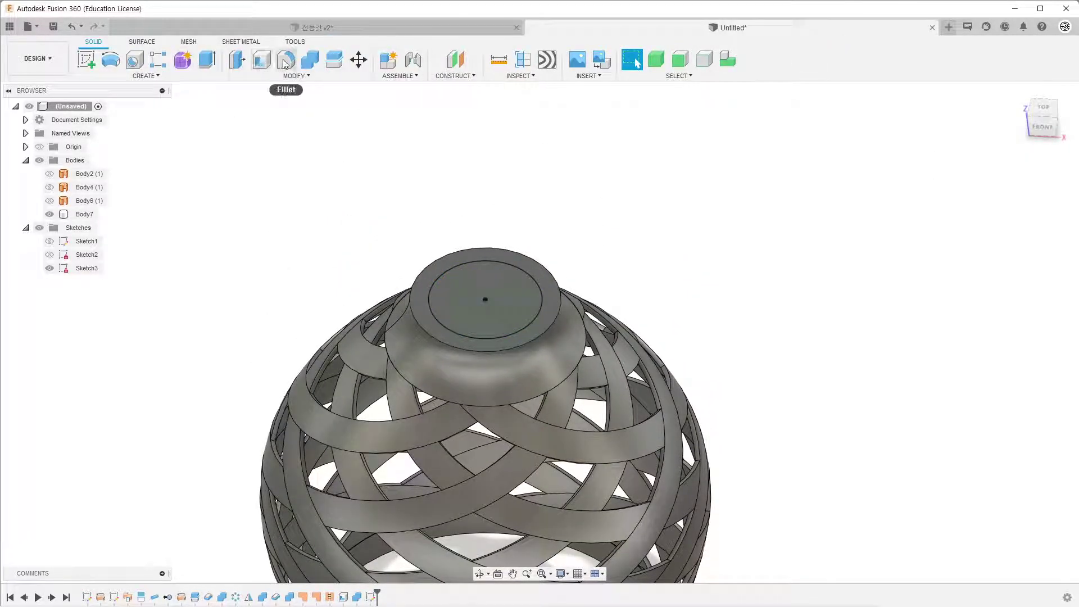
pyautogui.click(285, 60)
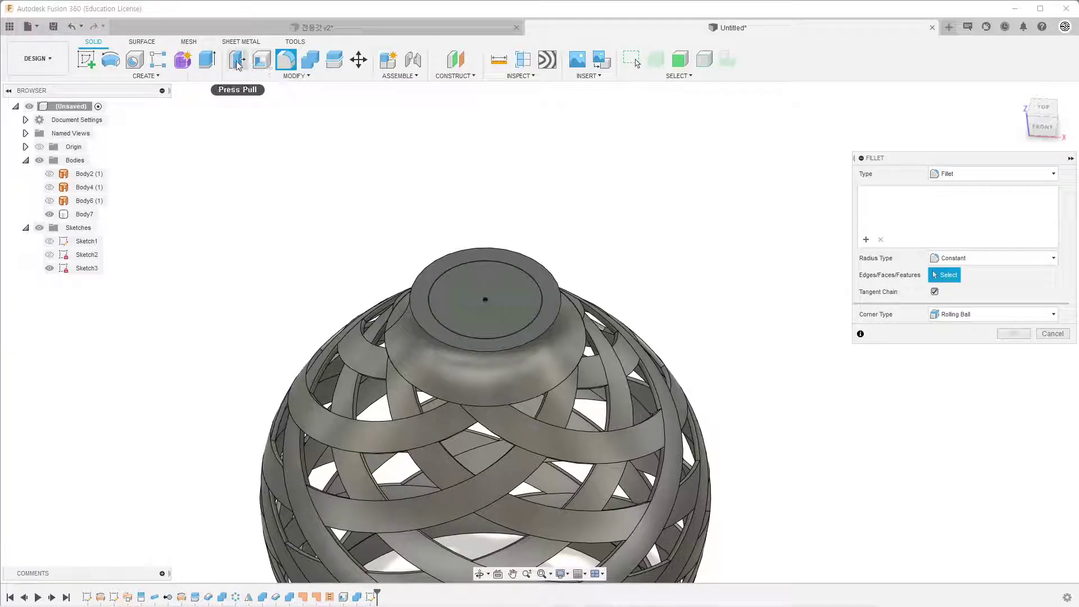
pyautogui.click(207, 60)
pyautogui.click(494, 315)
pyautogui.moveTo(486, 292); pyautogui.dragTo(486, 335)
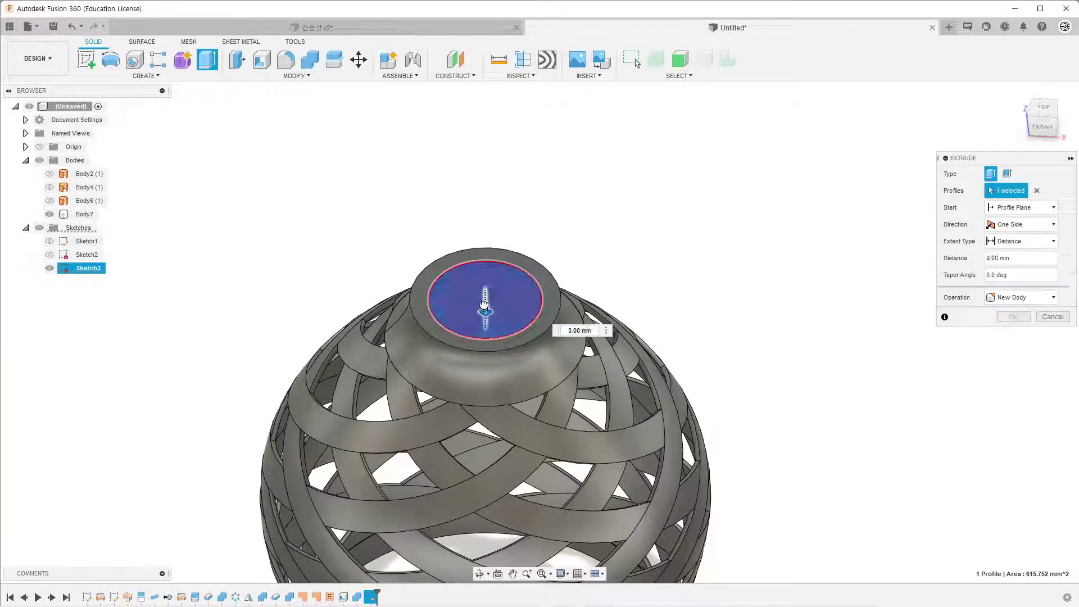
# Confirm the 28 mm opening cut through the neck top.
pyautogui.click(1012, 334)
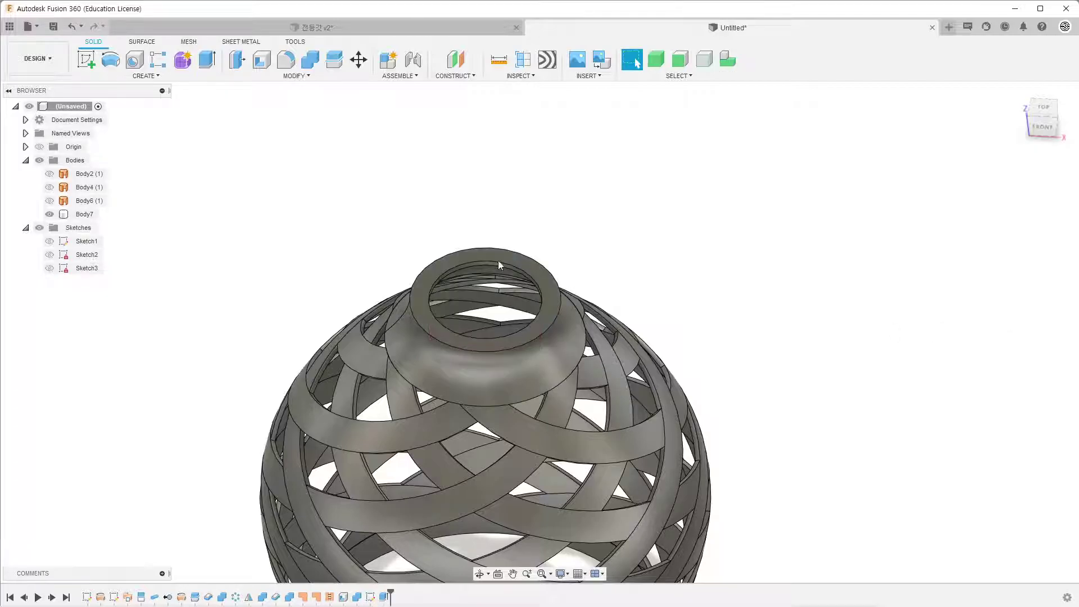
pyautogui.scroll(-2, 561, 112)
pyautogui.scroll(-2, 654, 193)
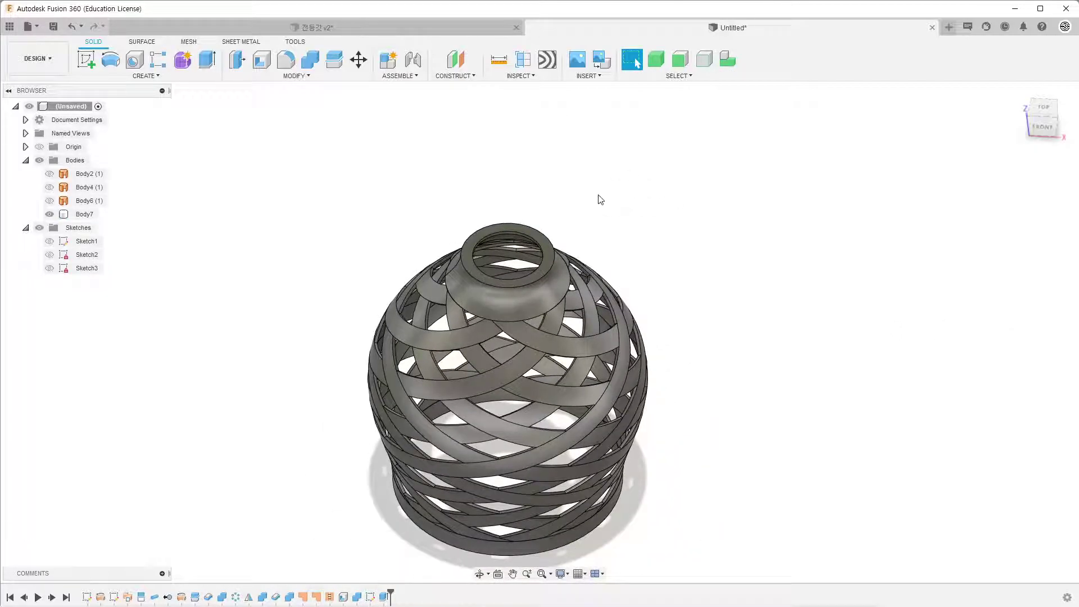
pyautogui.moveTo(600, 199)
pyautogui.keyDown('shift'); pyautogui.mouseDown(button='middle')
pyautogui.moveTo(590, 215)
pyautogui.moveTo(604, 176)
pyautogui.mouseUp(button='middle'); pyautogui.keyUp('shift')
pyautogui.scroll(1, 489, 198)
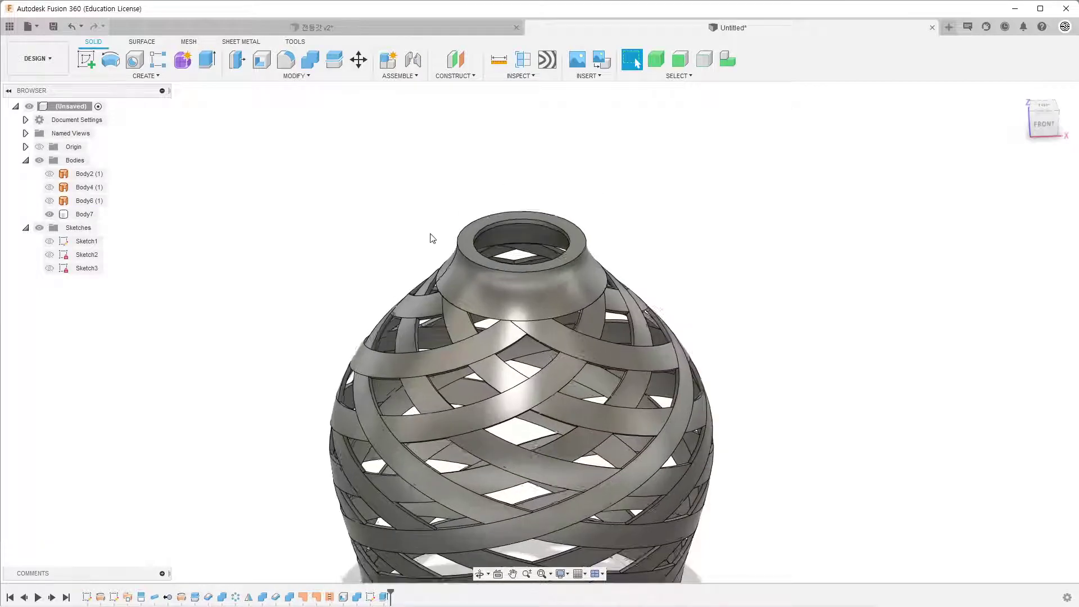
# Fillet the outer top rim edge with a 1 mm radius.
pyautogui.click(457, 225)
pyautogui.moveTo(457, 223)
pyautogui.keyDown('shift'); pyautogui.mouseDown(button='middle')
pyautogui.moveTo(463, 197)
pyautogui.moveTo(451, 229)
pyautogui.mouseUp(button='middle'); pyautogui.keyUp('shift')
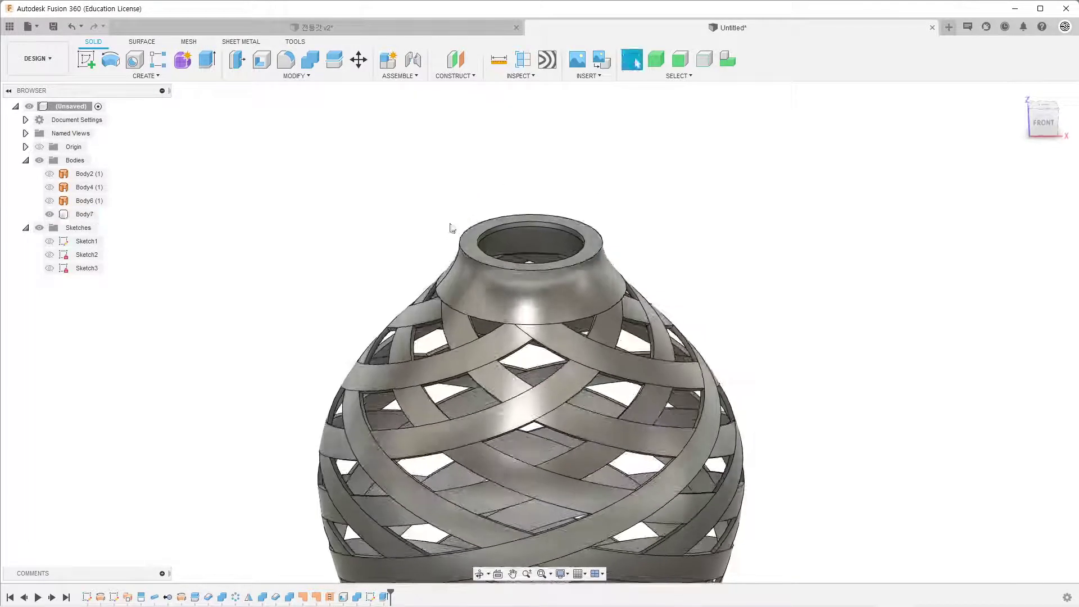
pyautogui.click(287, 59)
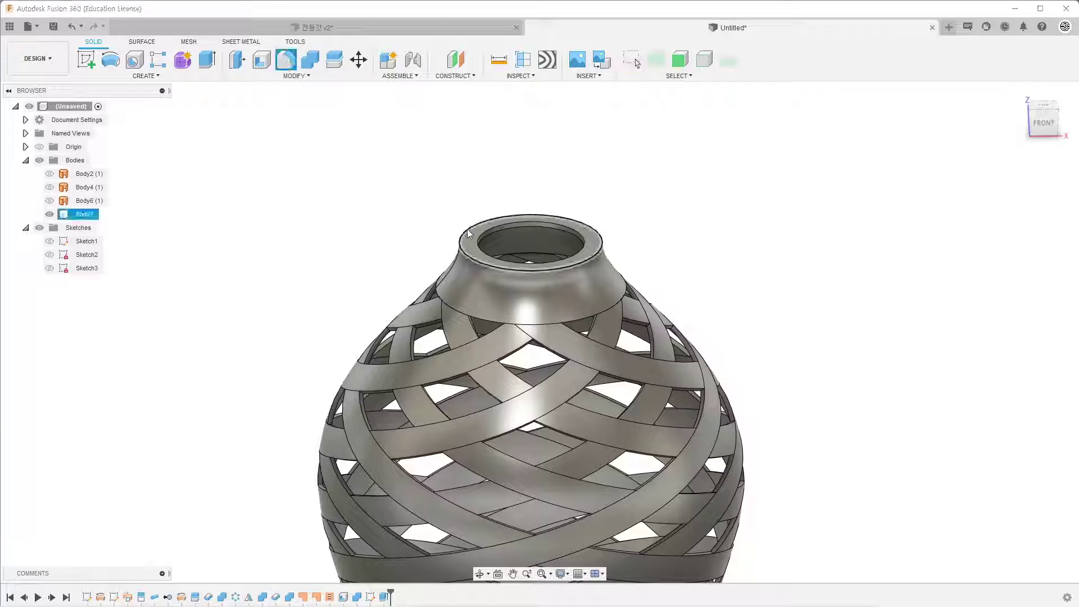
pyautogui.click(467, 228)
pyautogui.write('1')
pyautogui.press('Return')
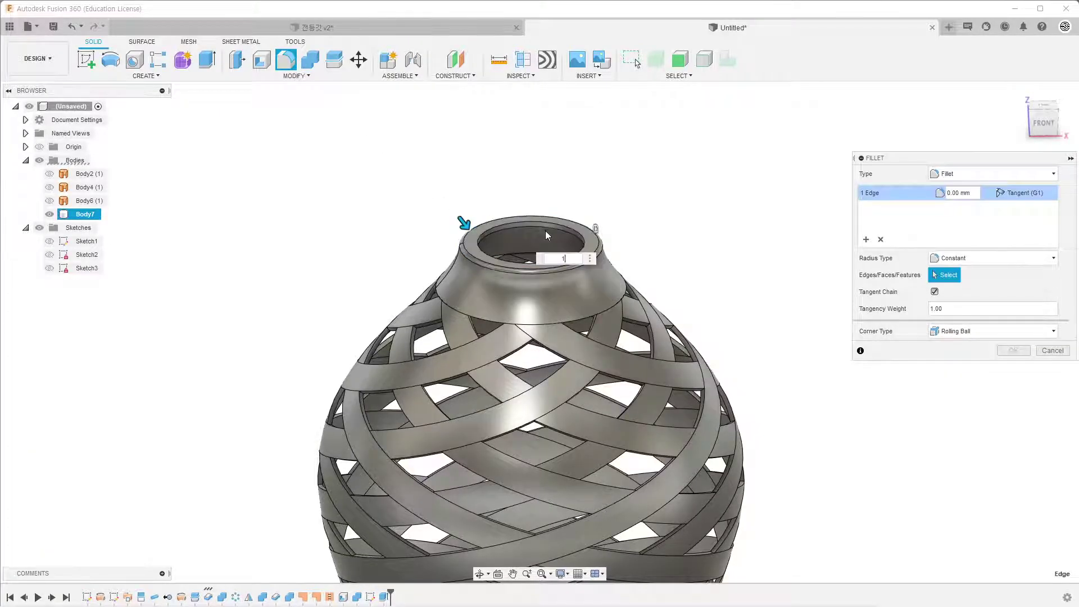
pyautogui.click(1004, 351)
pyautogui.scroll(-3, 739, 295)
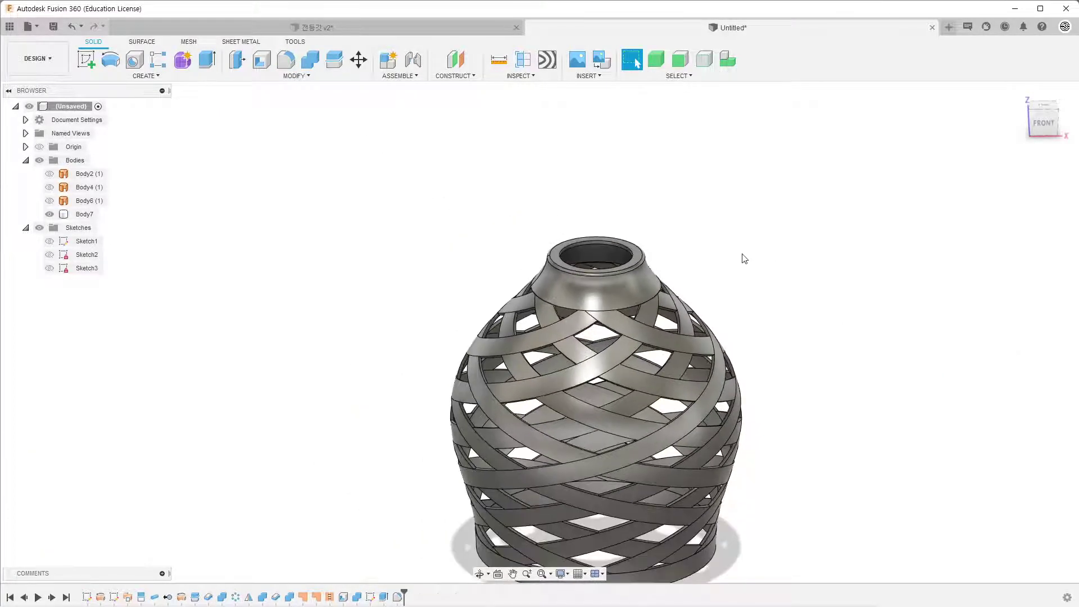
pyautogui.scroll(-2, 746, 253)
pyautogui.moveTo(747, 249)
pyautogui.keyDown('shift'); pyautogui.mouseDown(button='middle')
pyautogui.moveTo(742, 268)
pyautogui.moveTo(742, 236)
pyautogui.moveTo(626, 205)
pyautogui.mouseUp(button='middle'); pyautogui.keyUp('shift')
pyautogui.scroll(-2, 704, 246)
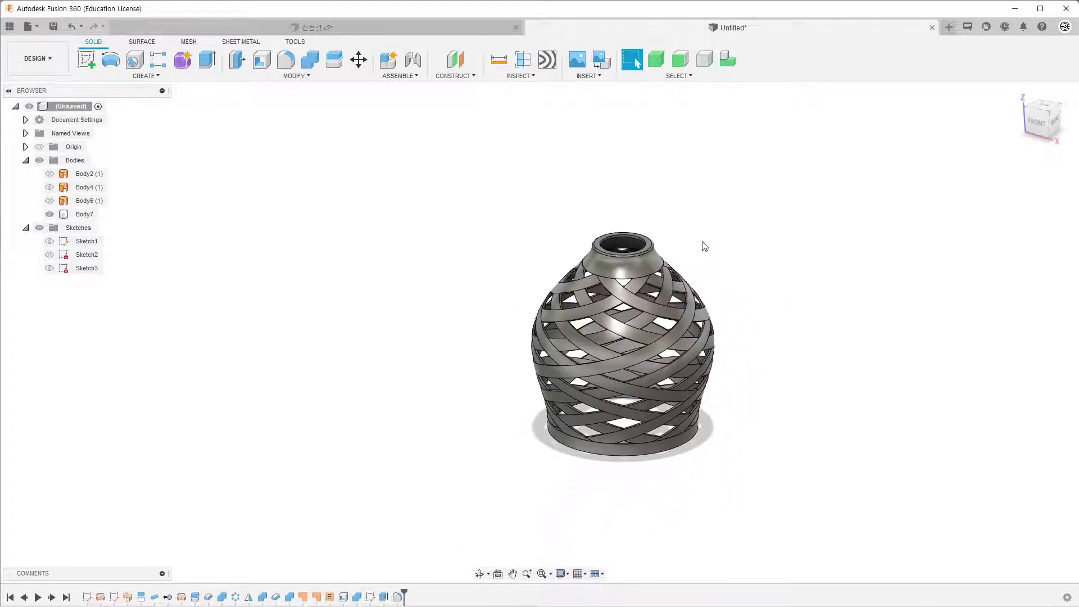
pyautogui.scroll(2, 804, 258)
pyautogui.moveTo(756, 301); pyautogui.dragTo(731, 267, button='middle')
pyautogui.scroll(2, 255, 292)
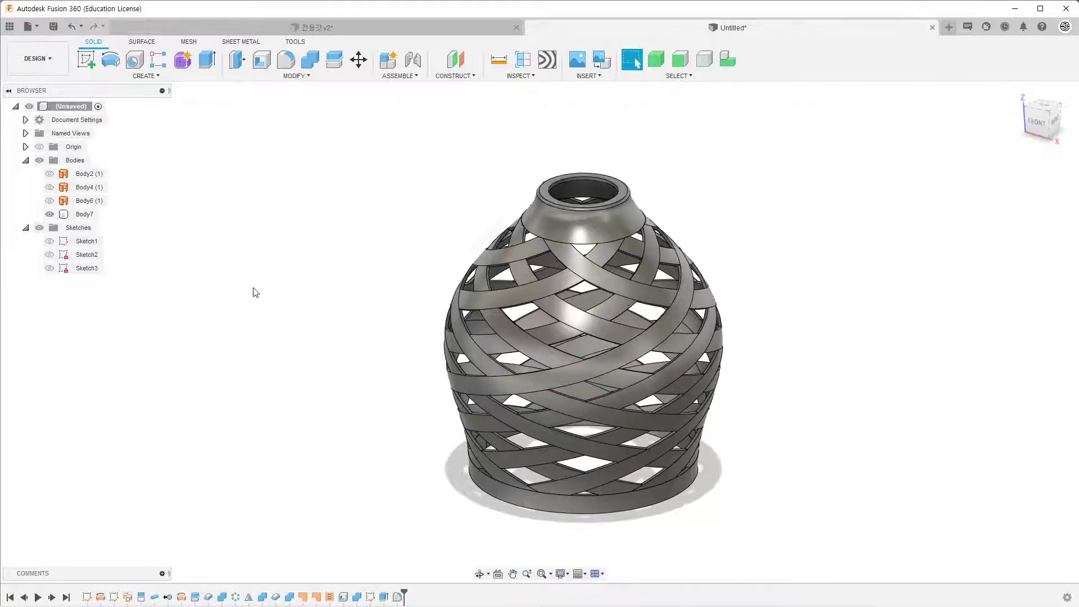
pyautogui.scroll(1, 795, 340)
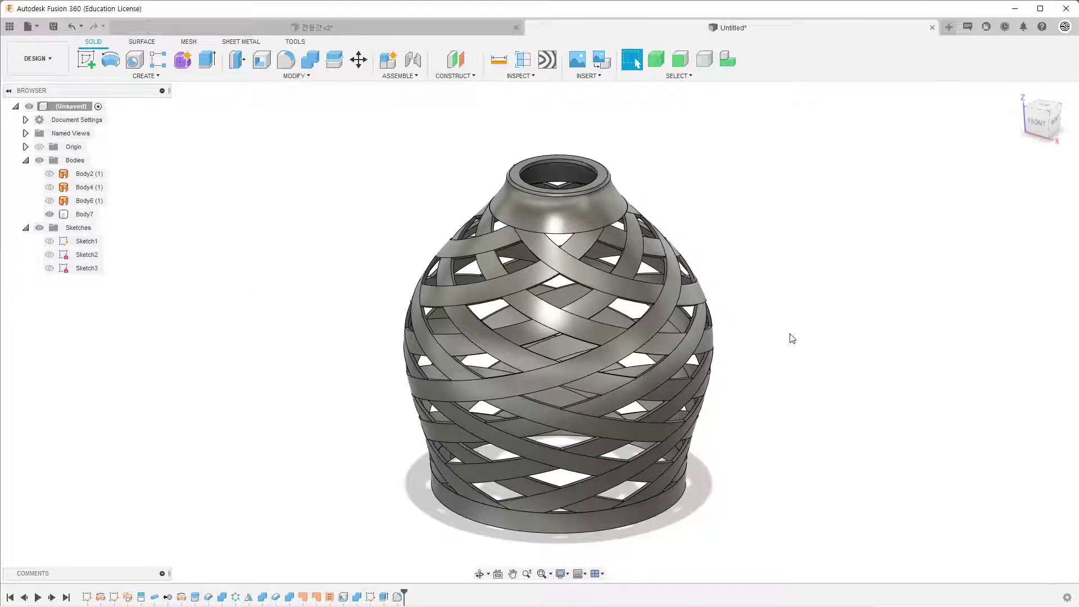
pyautogui.moveTo(735, 347)
pyautogui.keyDown('shift'); pyautogui.mouseDown(button='middle')
pyautogui.moveTo(738, 290)
pyautogui.moveTo(735, 344)
pyautogui.mouseUp(button='middle'); pyautogui.keyUp('shift')
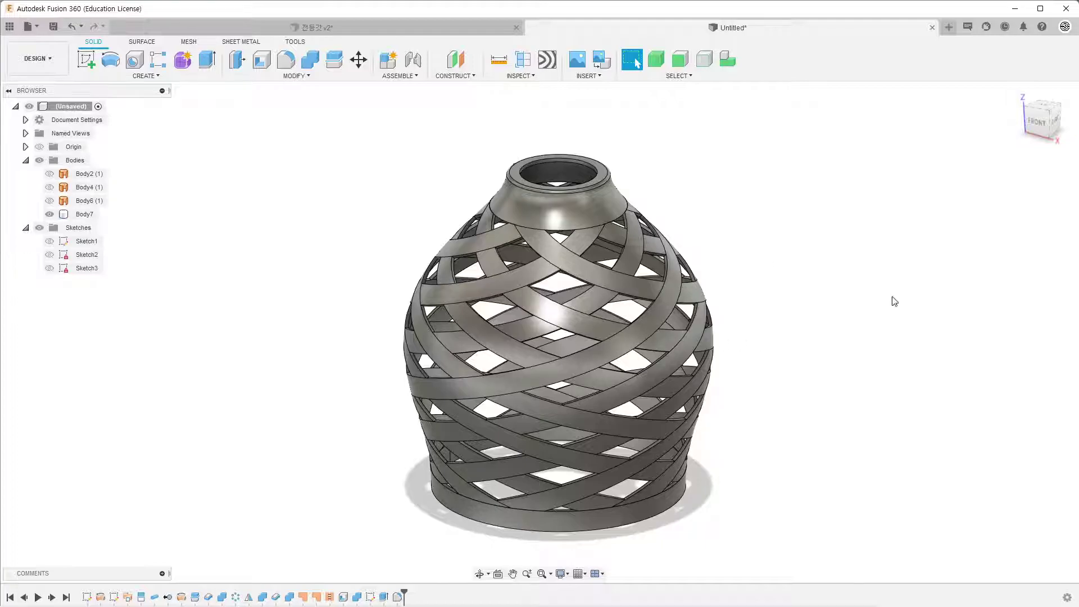